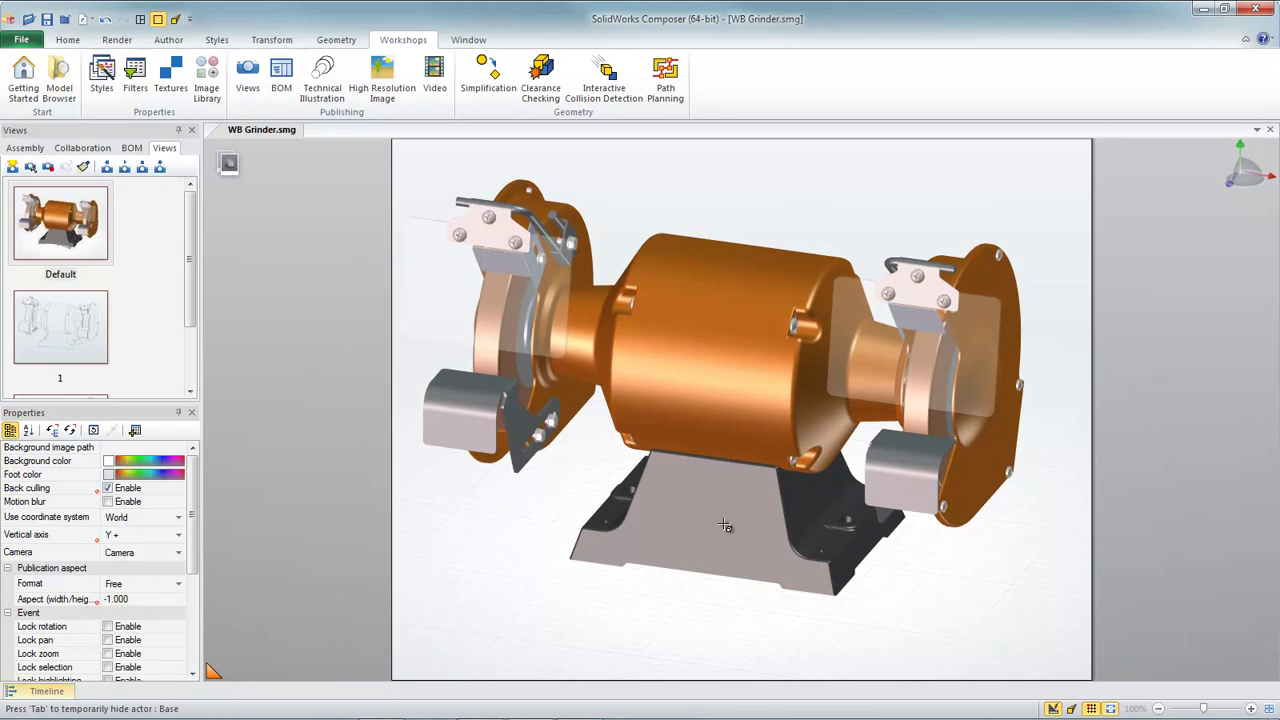
- Display view 1 of the grinder and set its render mode to Smooth with Outline
click(96, 352)
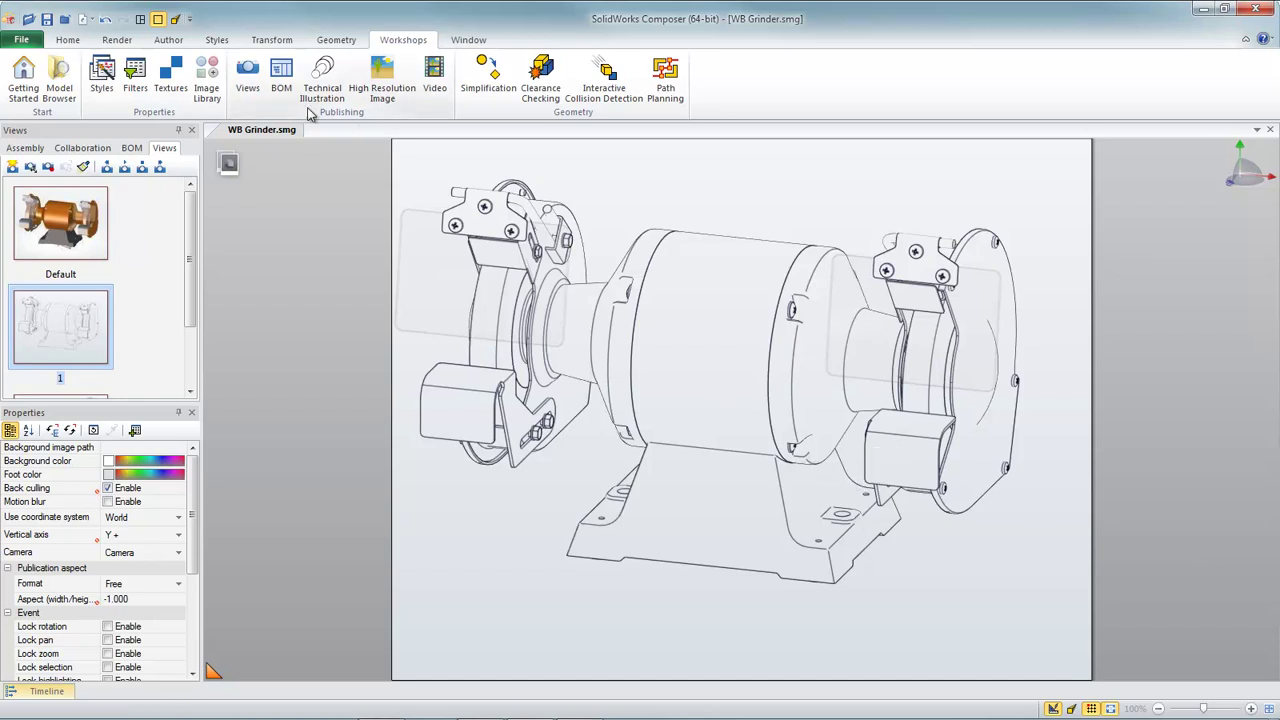
click(115, 38)
click(22, 75)
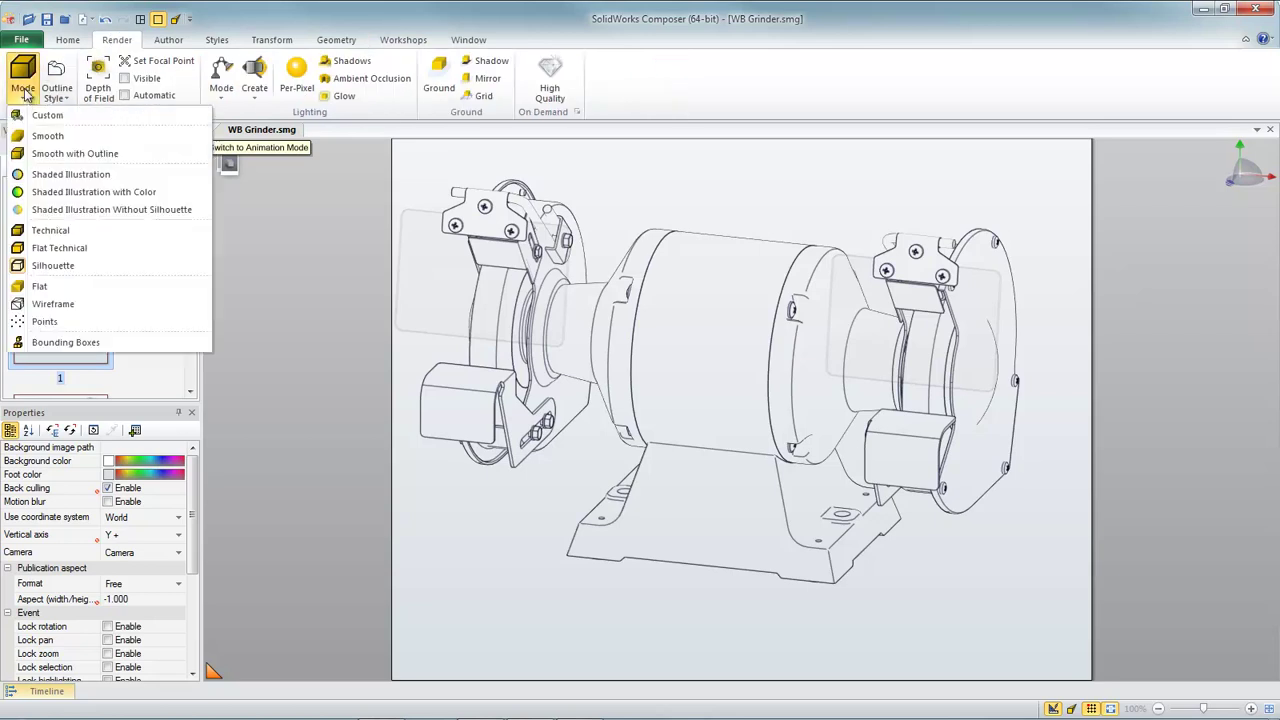
click(42, 146)
click(22, 75)
click(43, 147)
- Turn on per-pixel lighting with shadows and ambient occlusion, and show the ground with its mirror reflection
click(56, 78)
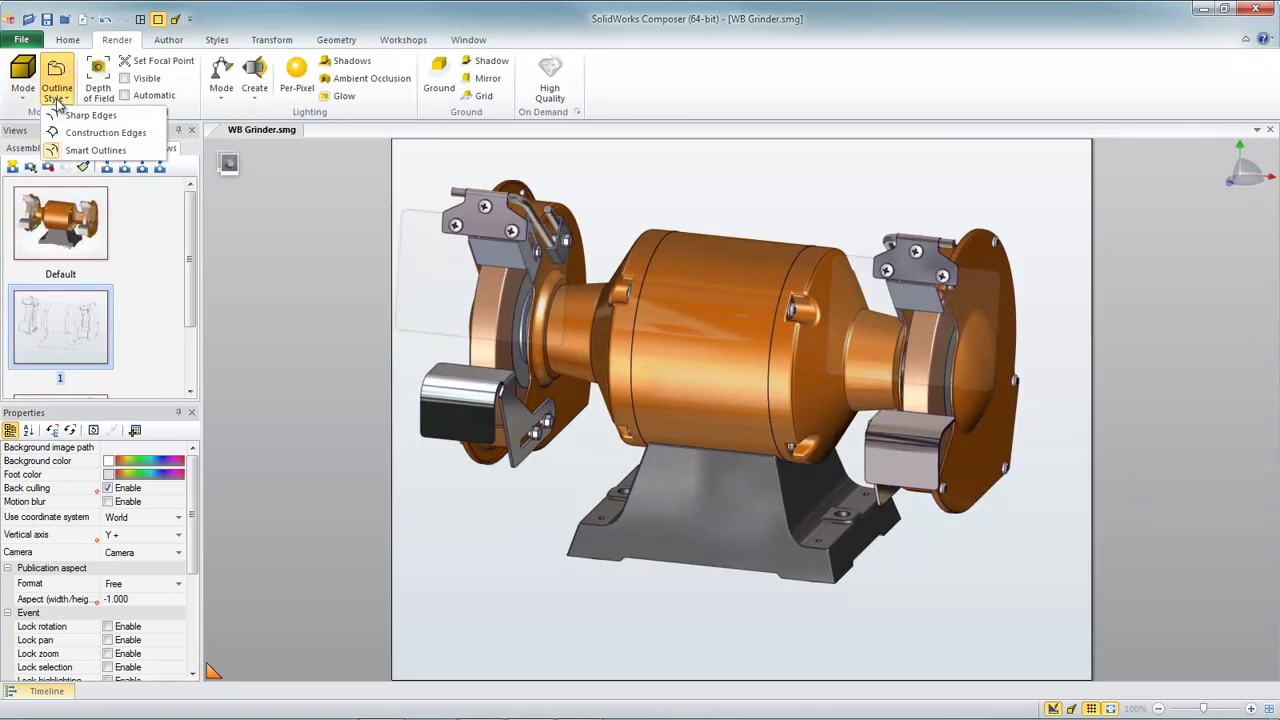
click(300, 80)
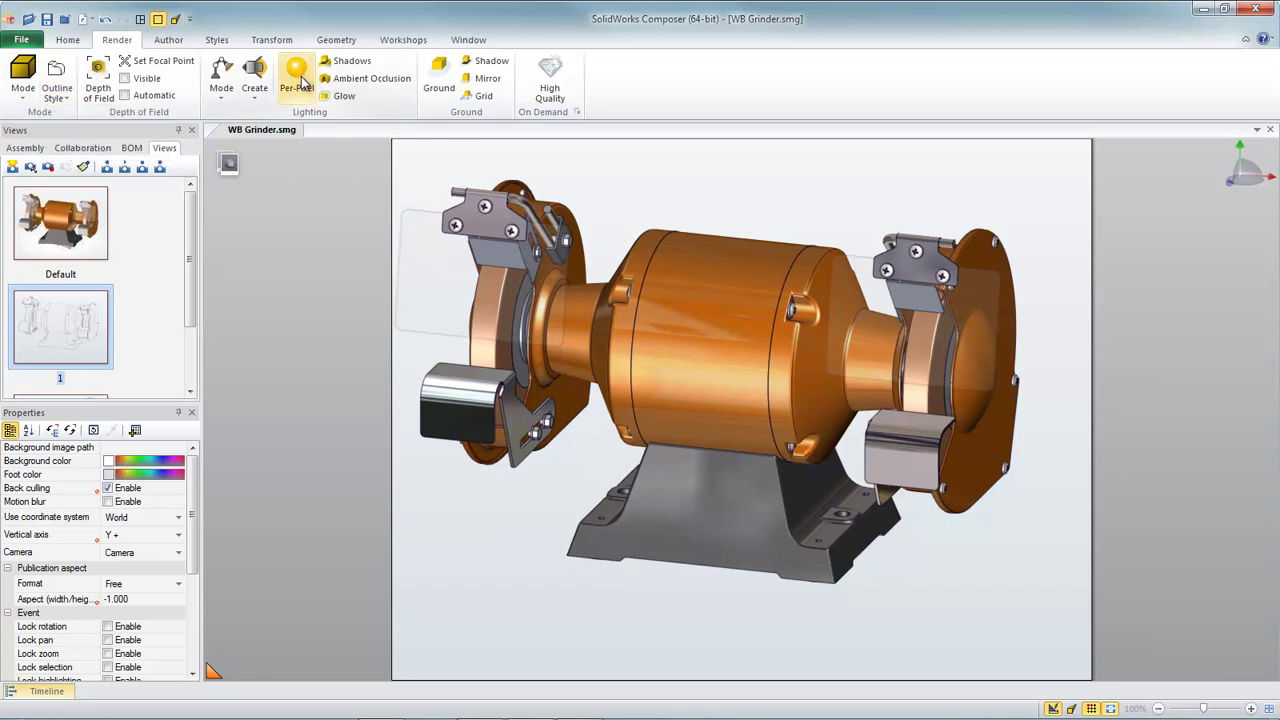
click(297, 78)
click(345, 80)
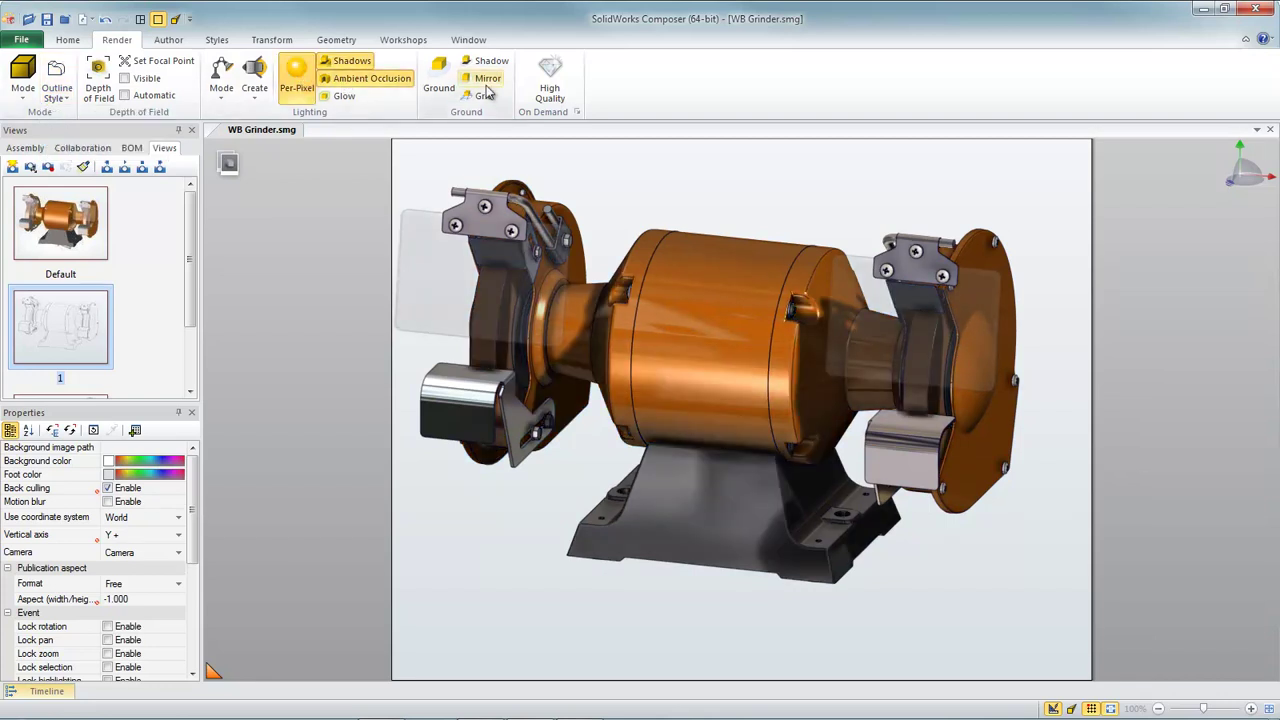
click(440, 80)
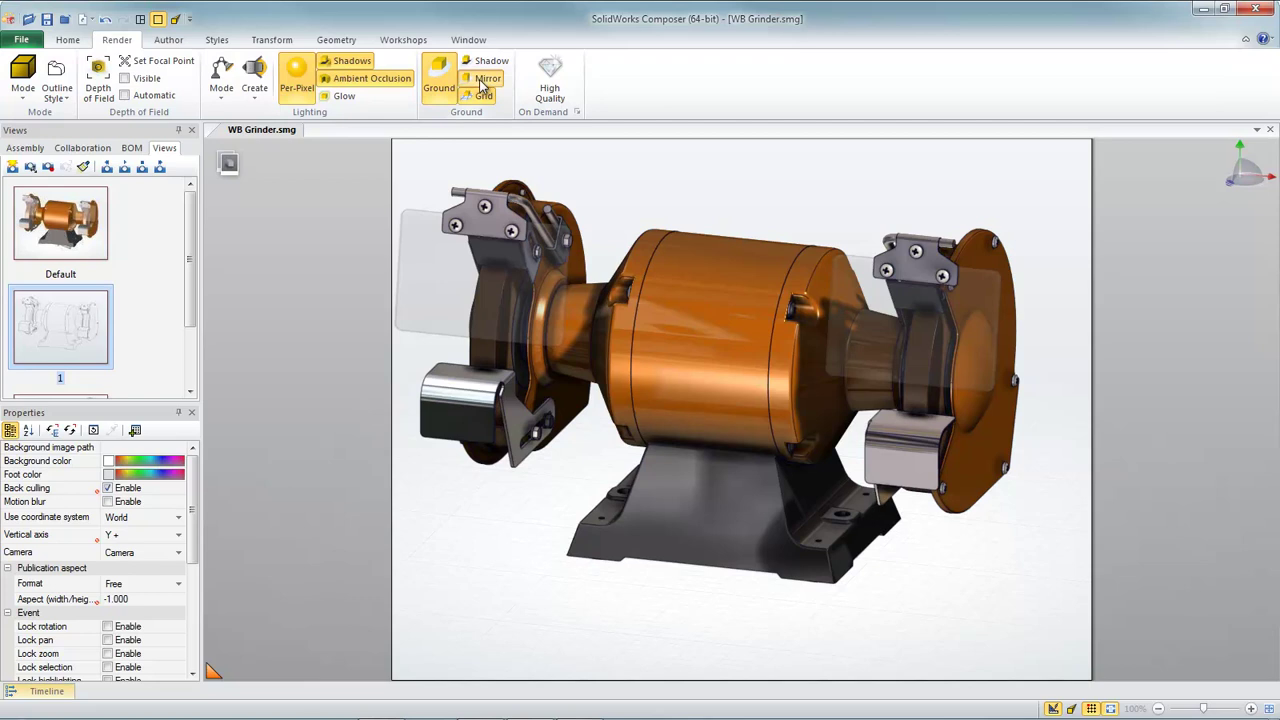
click(486, 79)
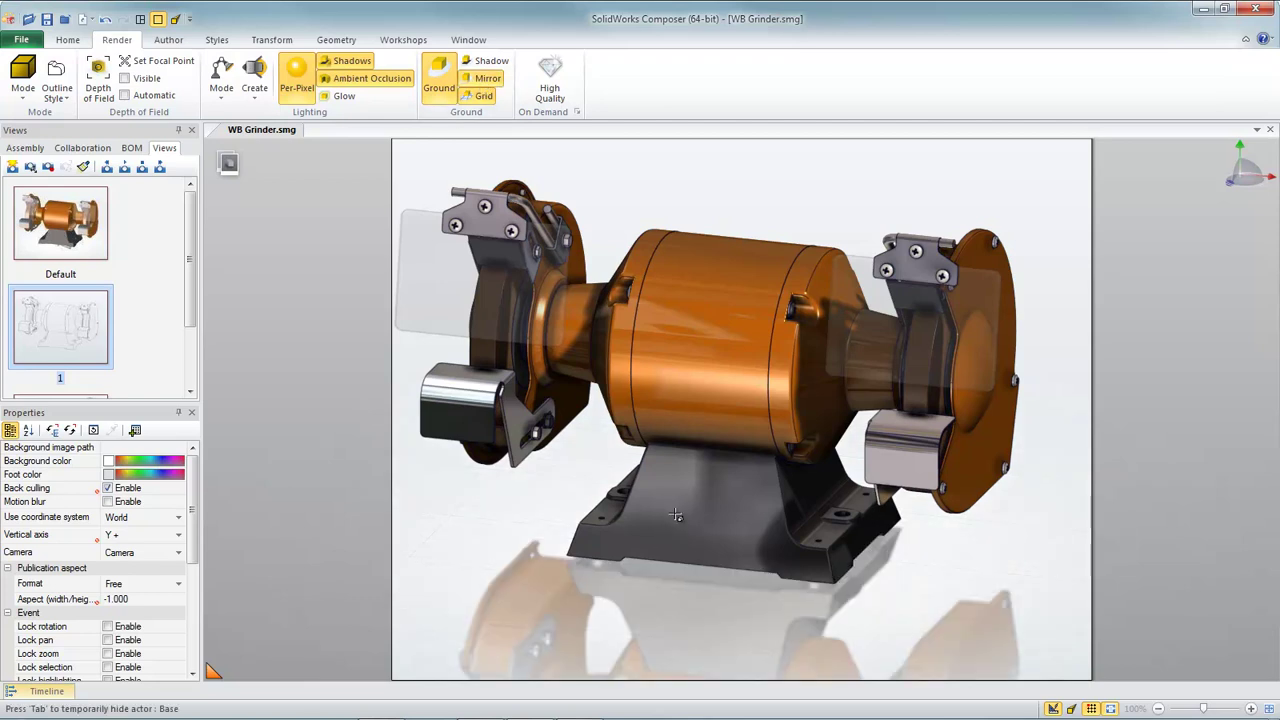
- Update view 1 with the current scene and turn on the camera perspective mode
click(48, 168)
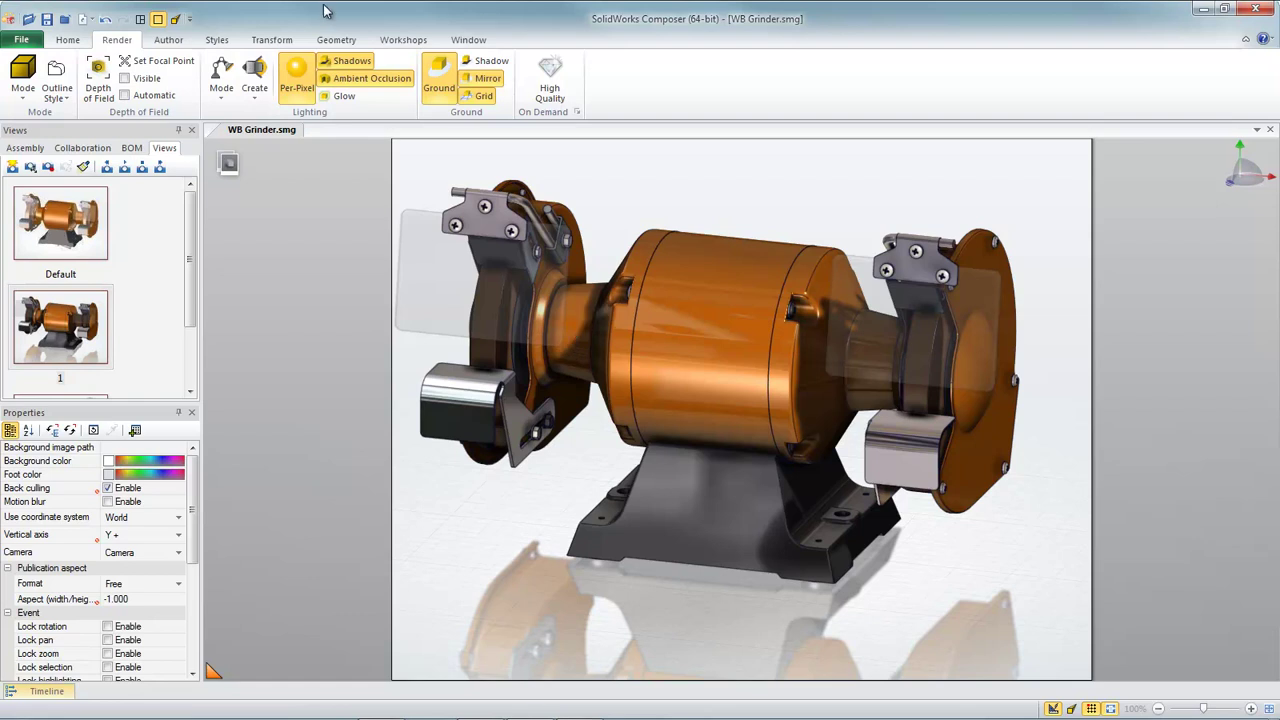
click(175, 20)
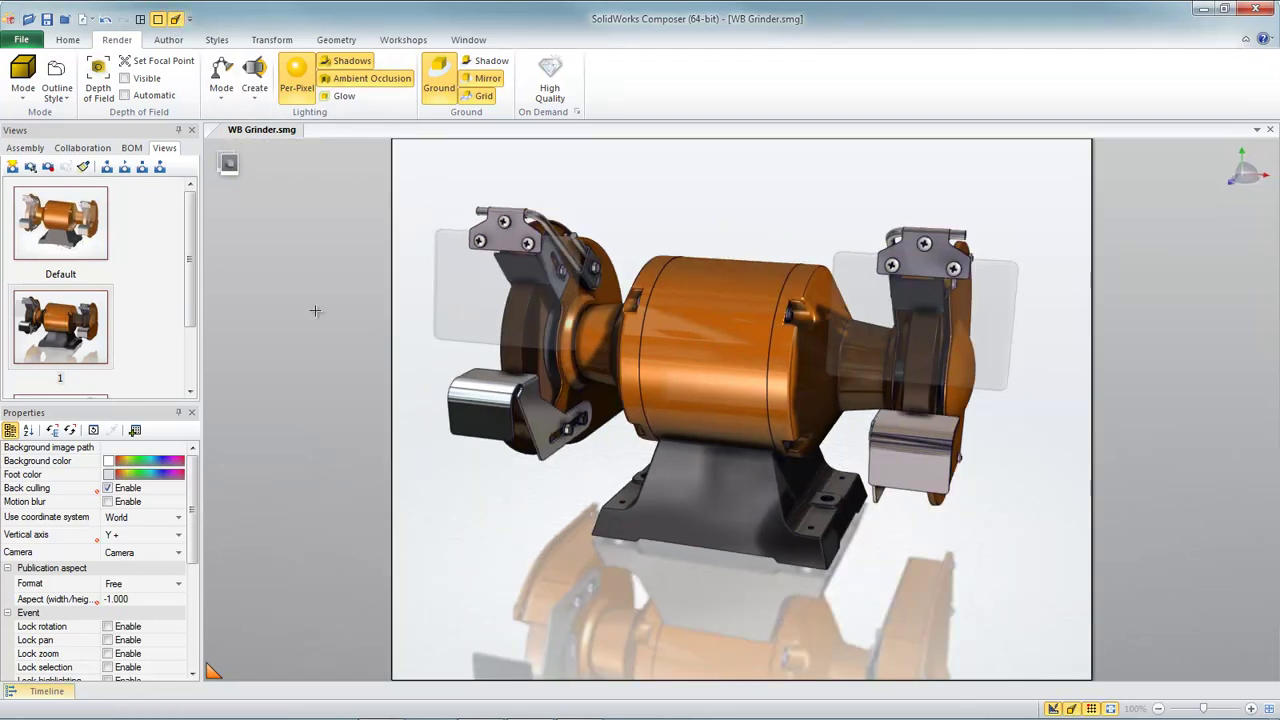
click(30, 167)
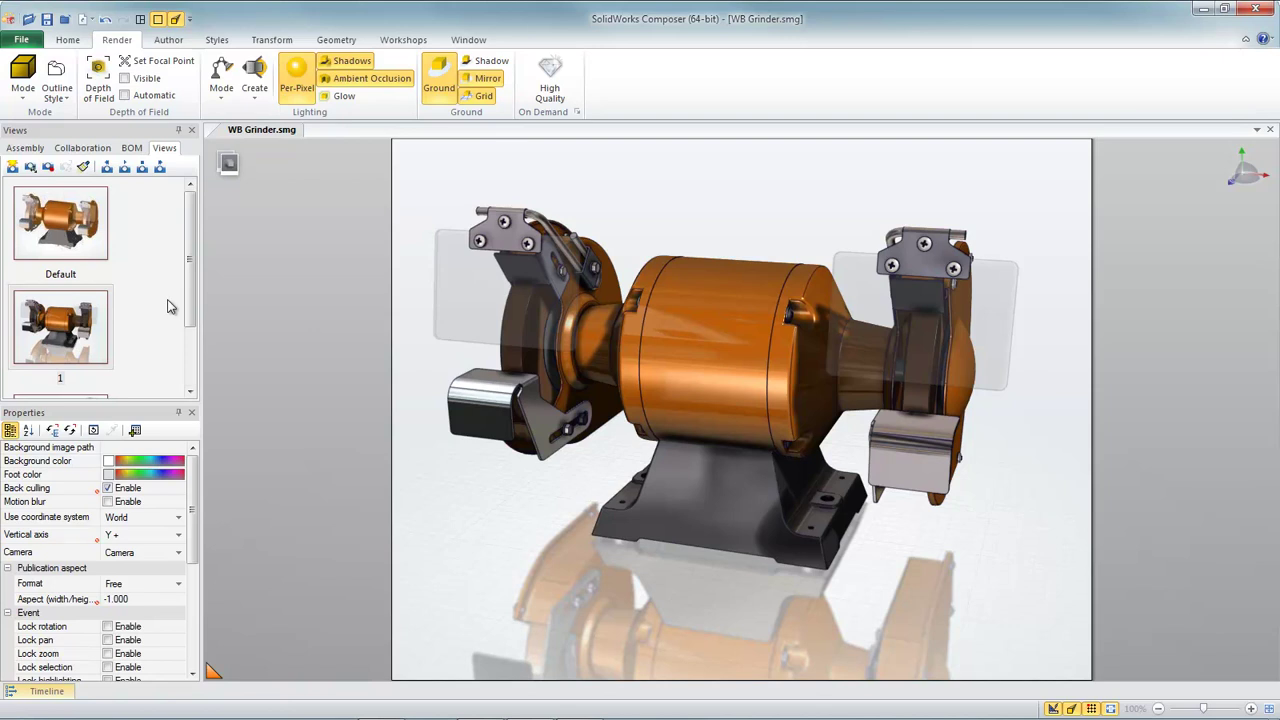
- Restore the Default view and move the RH Cover selection set outward along the shaft axis, clear of the grinding wheel
click(92, 238)
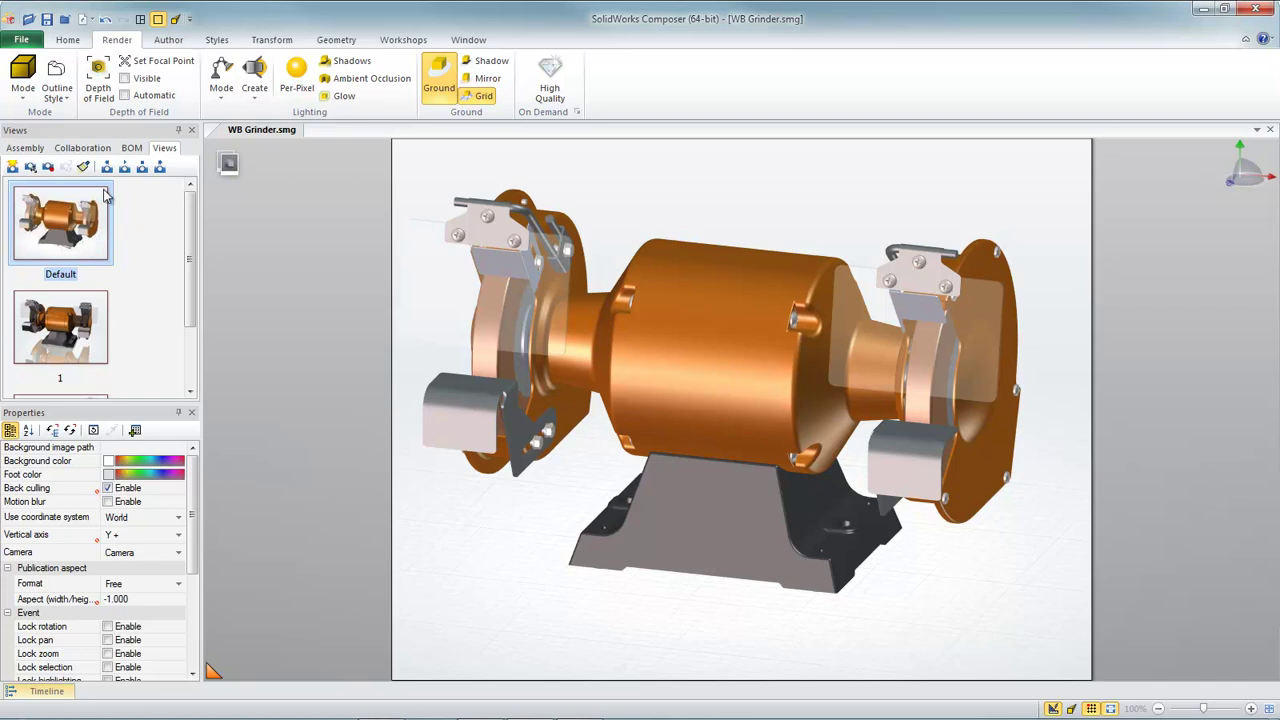
click(5, 147)
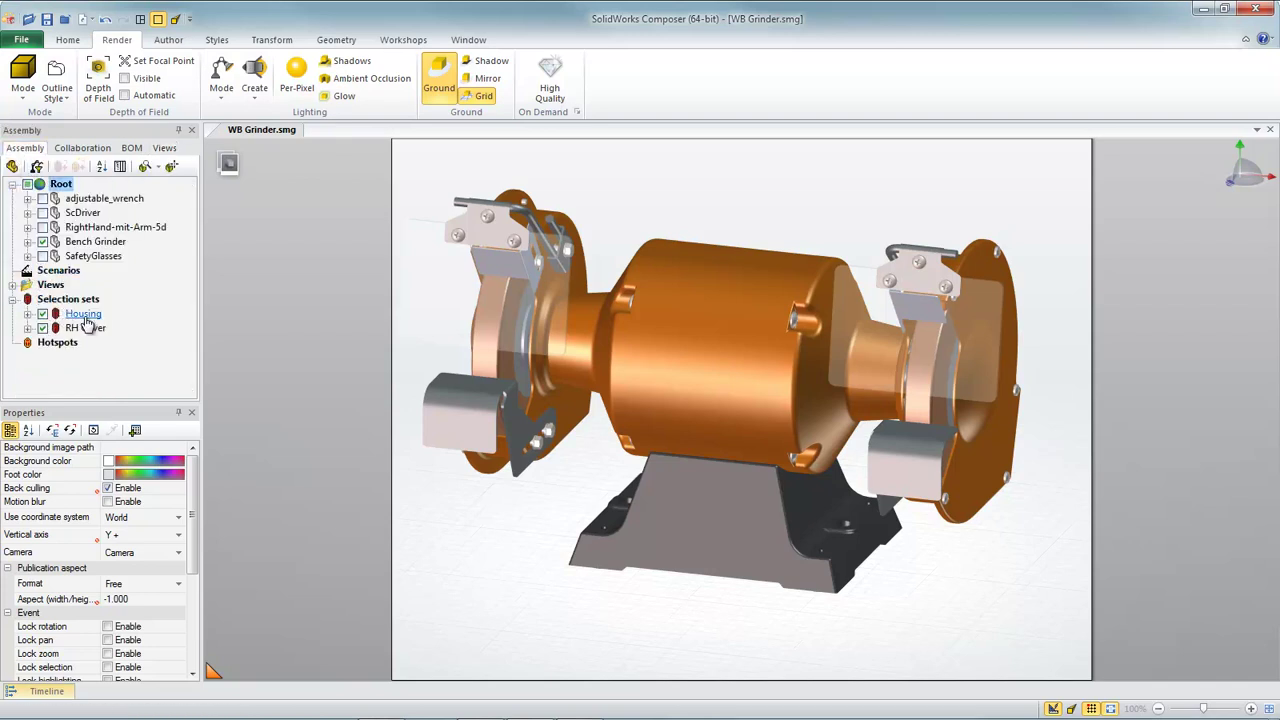
click(66, 314)
click(696, 205)
right_click(754, 185)
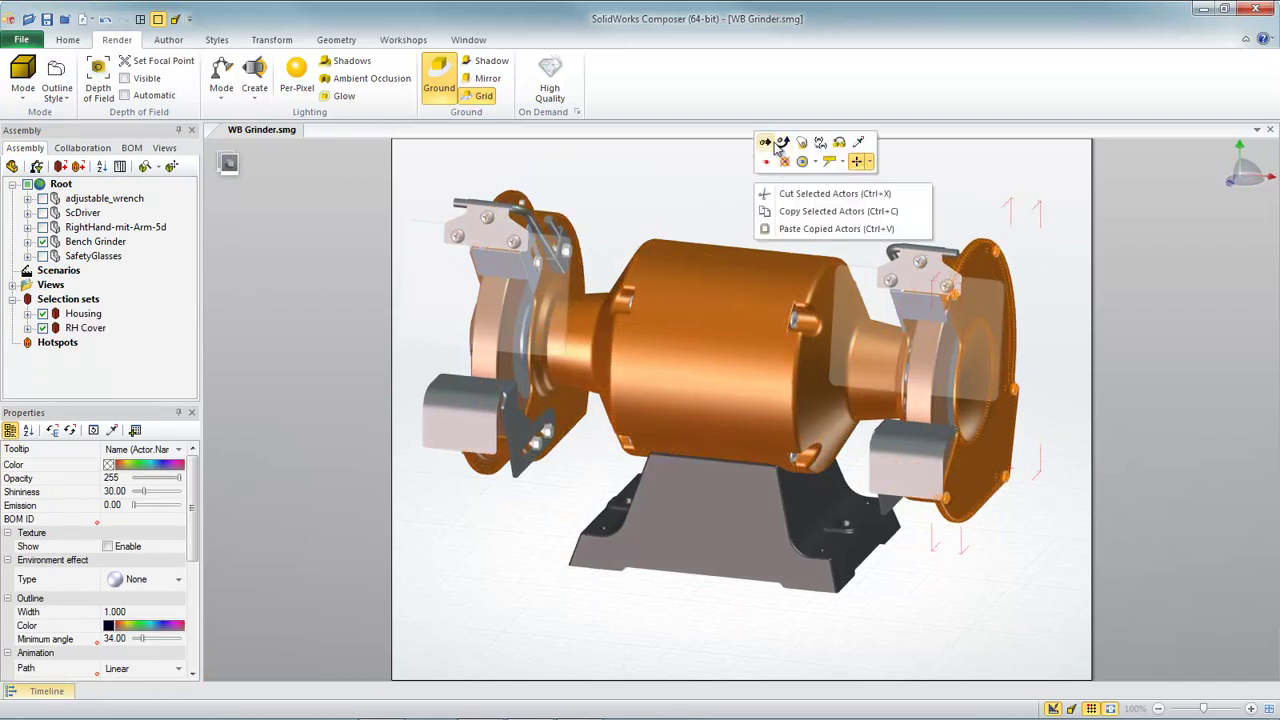
click(785, 162)
drag(1054, 386, 1124, 413)
middle_drag(992, 428, 829, 412)
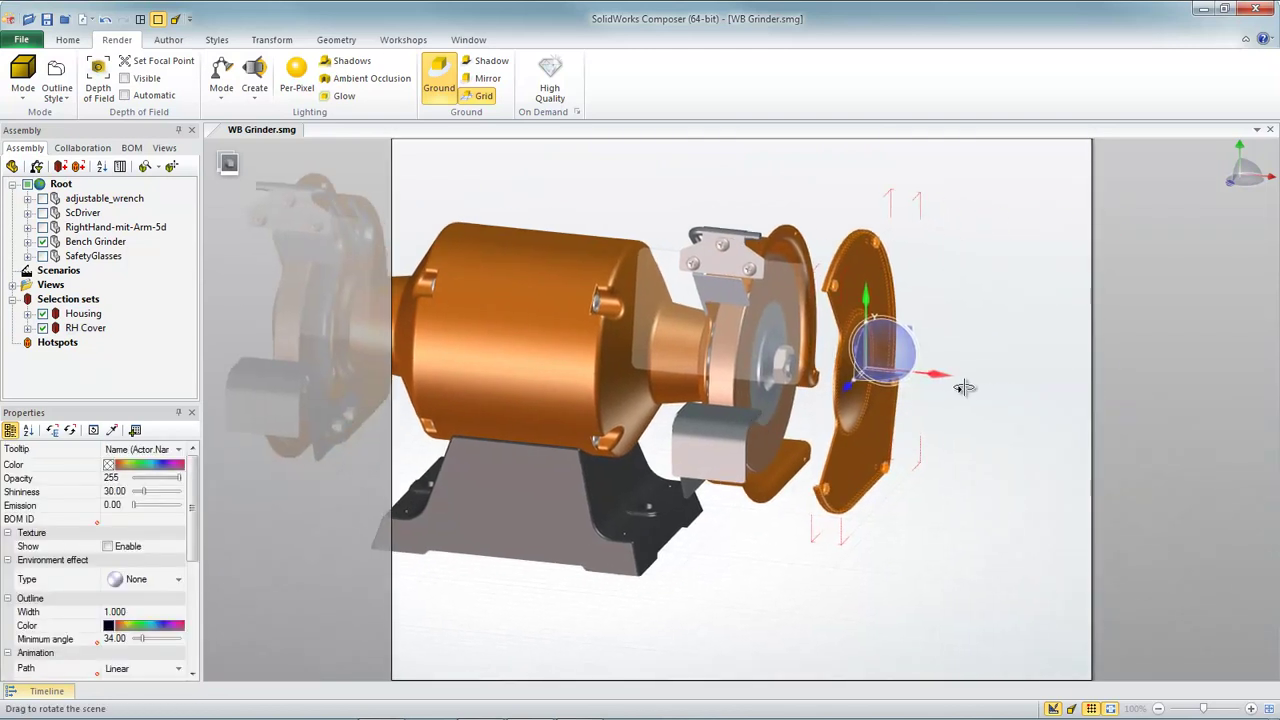
drag(926, 374, 948, 463)
middle_drag(948, 463, 829, 474)
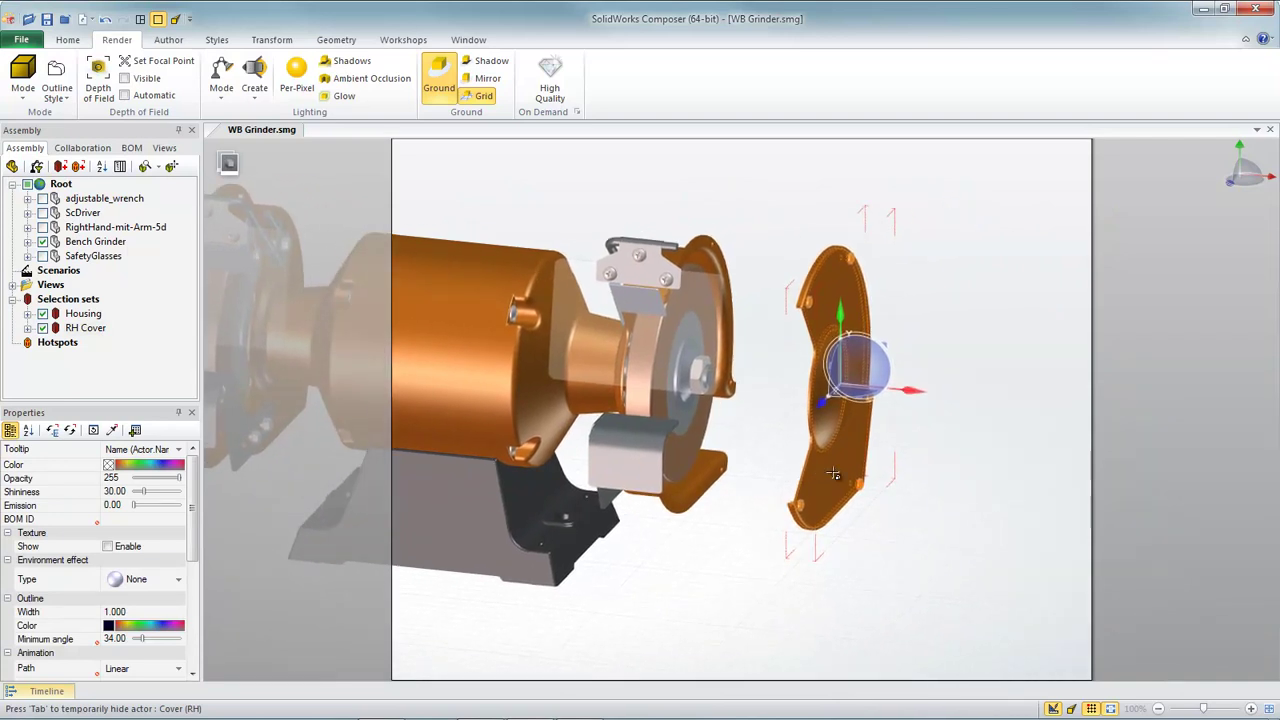
- Move only the right-hand cover's screws further outward along the shaft axis, and capture the scene as a new view
click(836, 474)
drag(897, 400, 1023, 432)
click(987, 438)
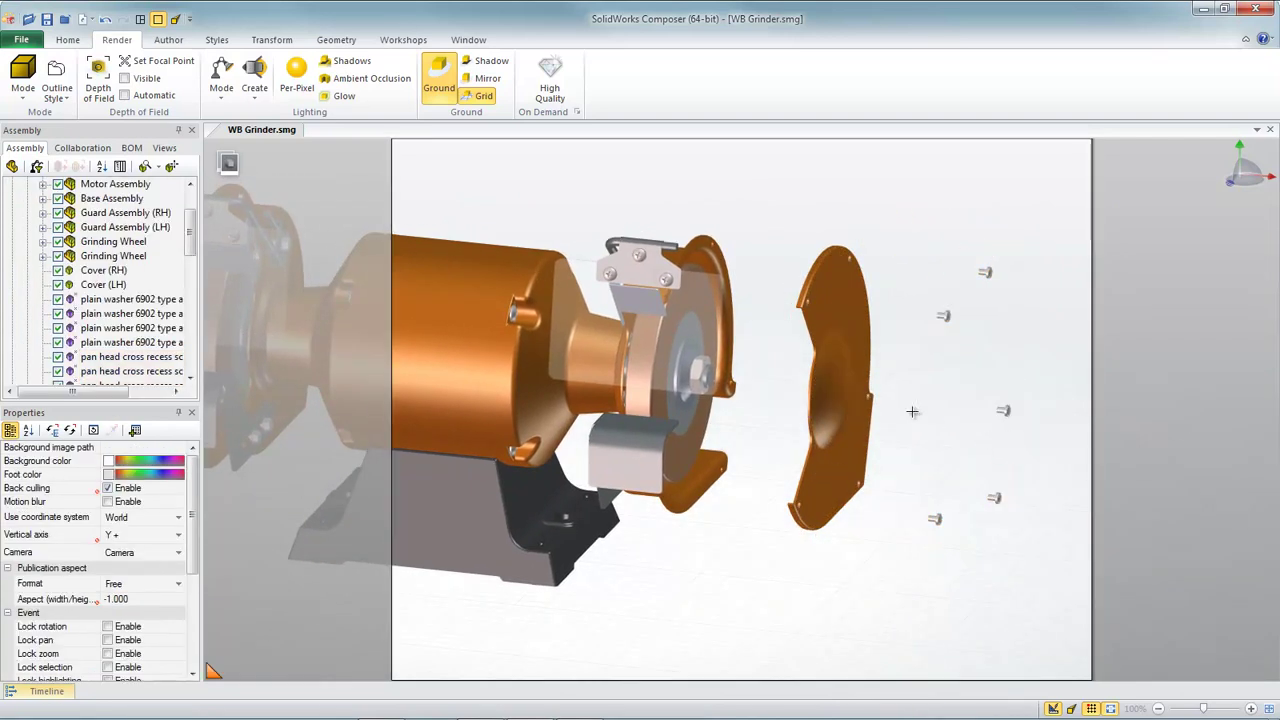
click(164, 147)
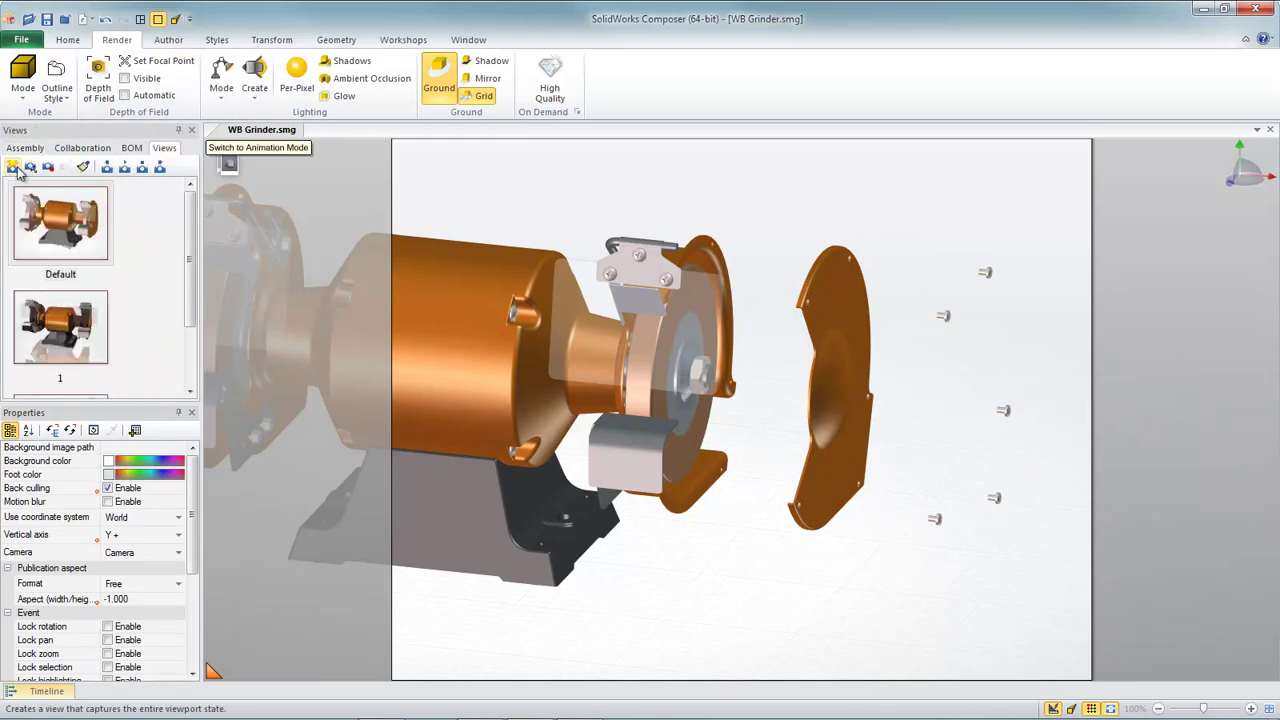
click(15, 168)
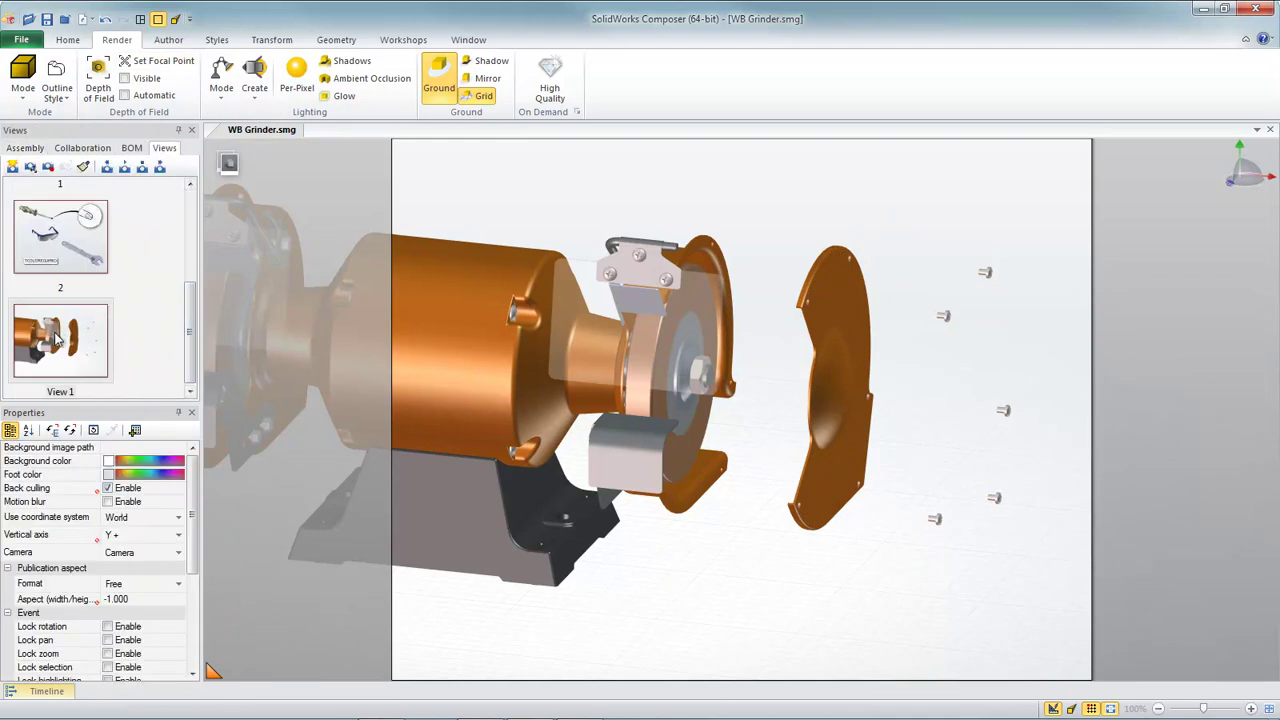
- Hide the right-hand cover and its screws, and orient the model towards the exposed grinding wheel
drag(772, 193, 1040, 590)
key(h)
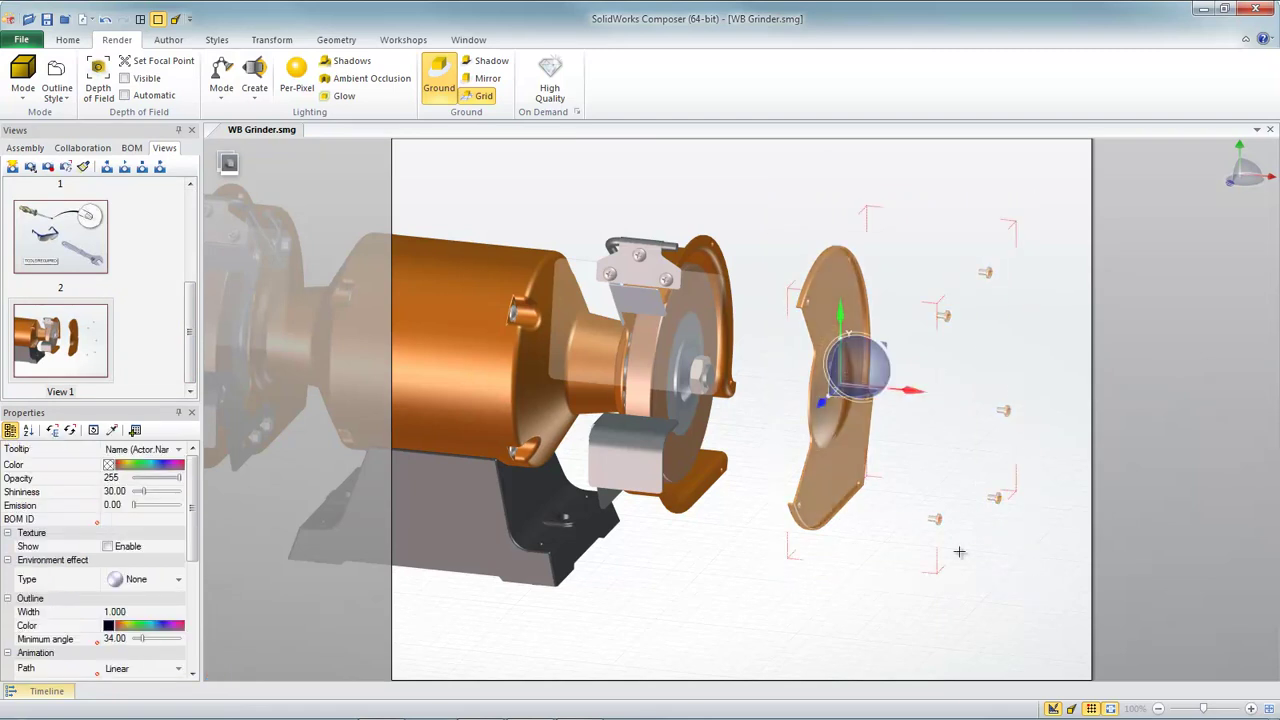
click(817, 568)
right_drag(852, 587, 817, 595)
scroll(801, 502, up, 2)
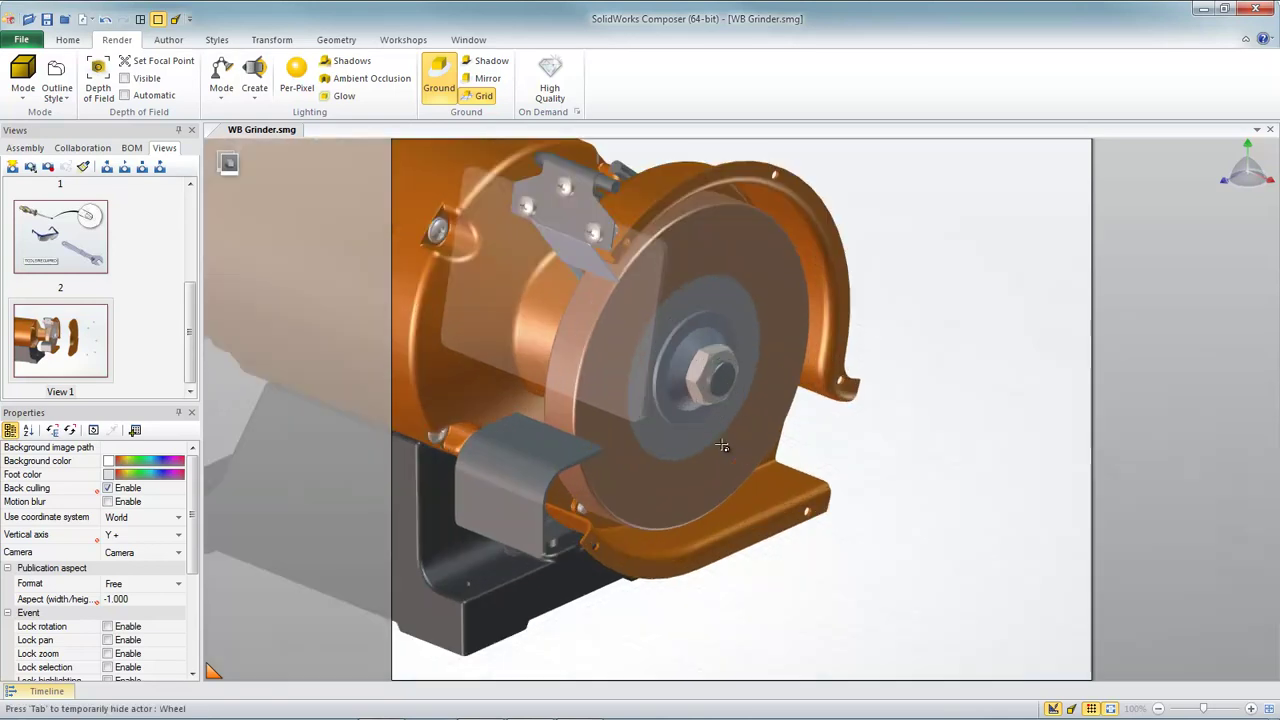
scroll(720, 447, up, 2)
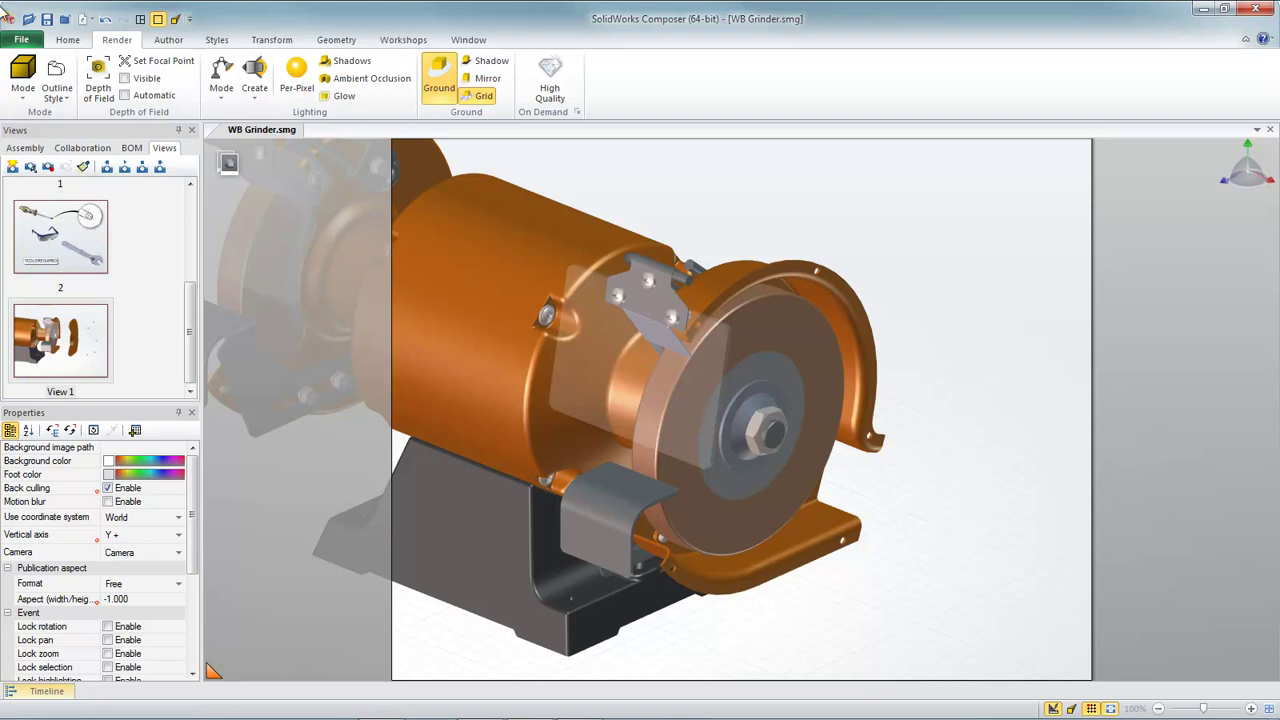
- Render the scene in Flat Technical mode with Smart Outlines and capture it as a new view
click(28, 94)
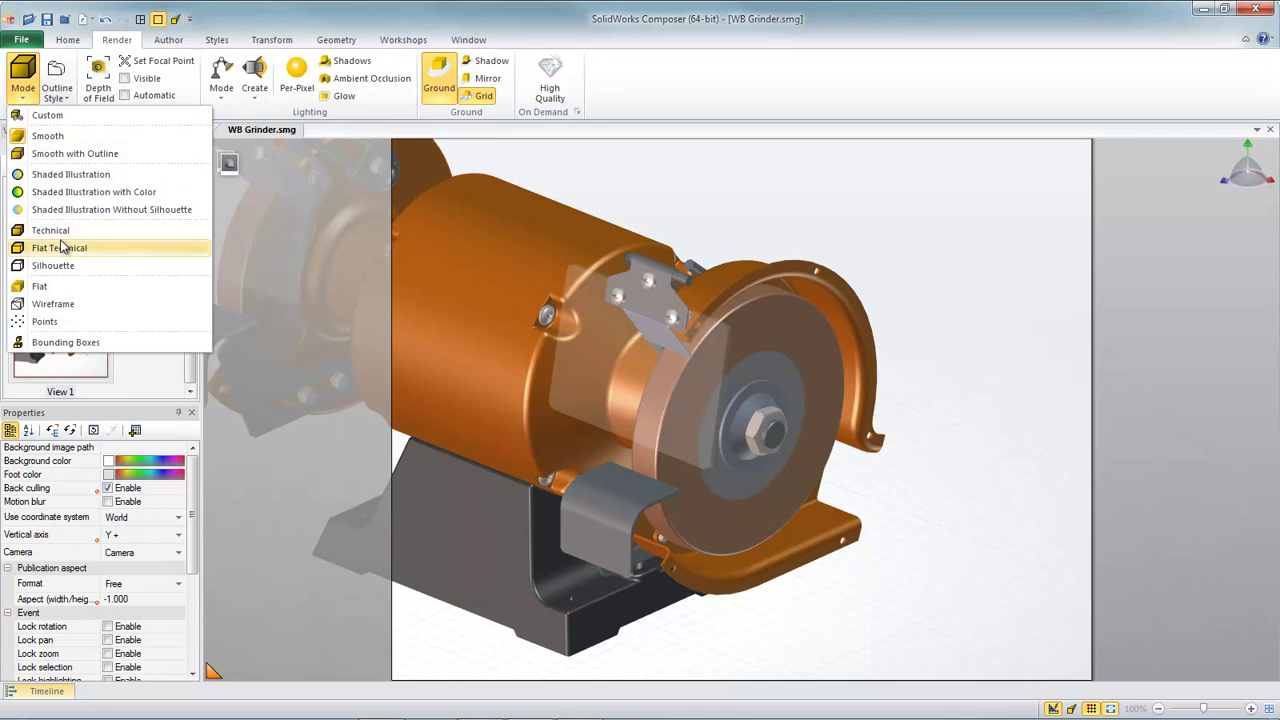
click(62, 247)
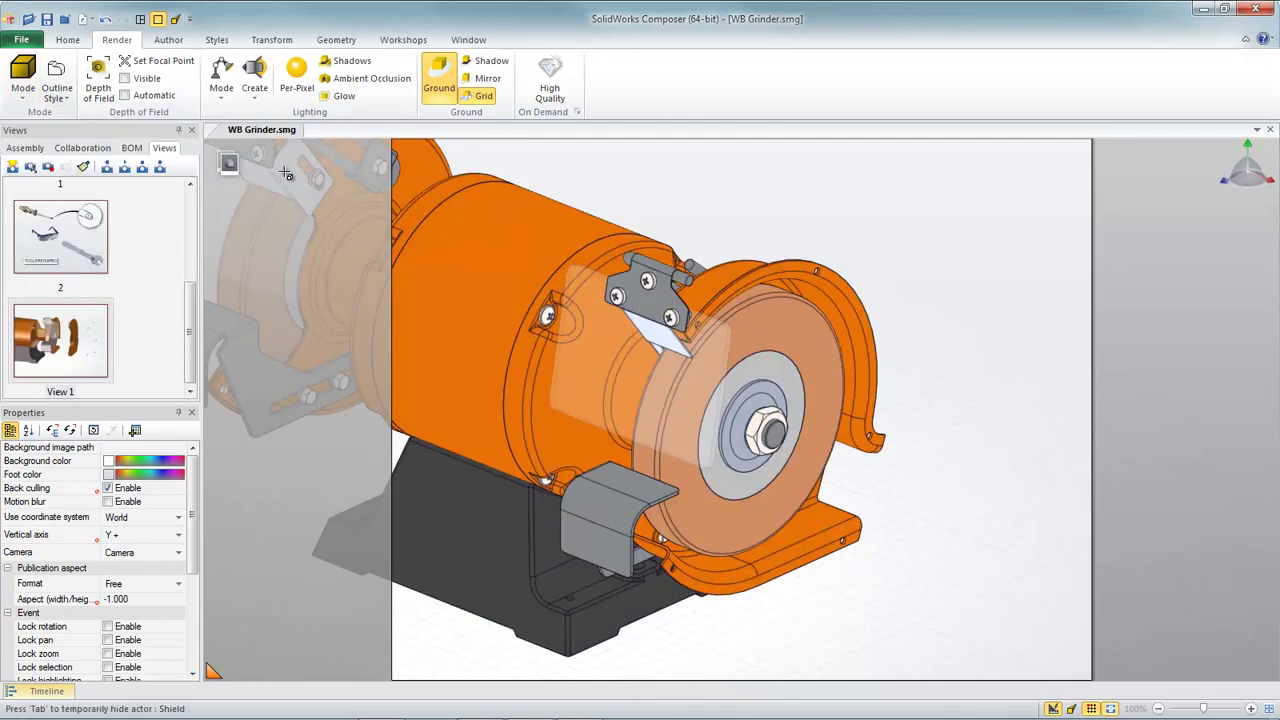
click(57, 92)
click(114, 149)
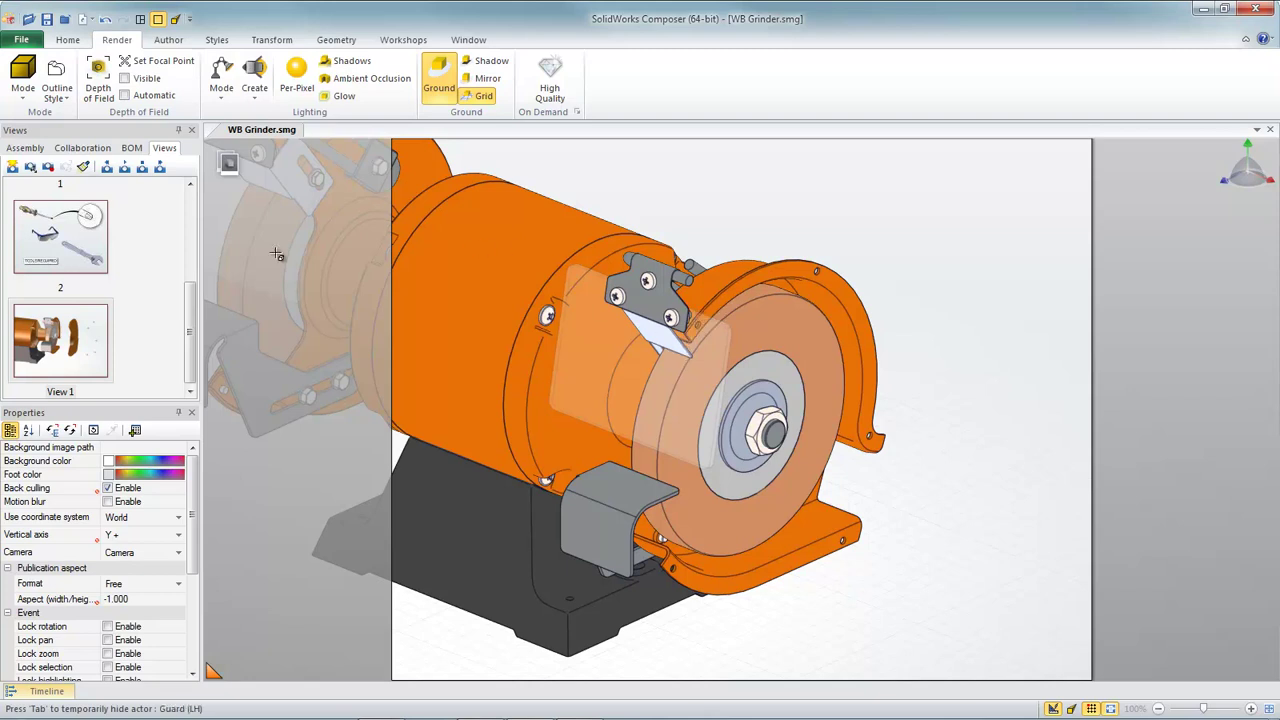
click(12, 168)
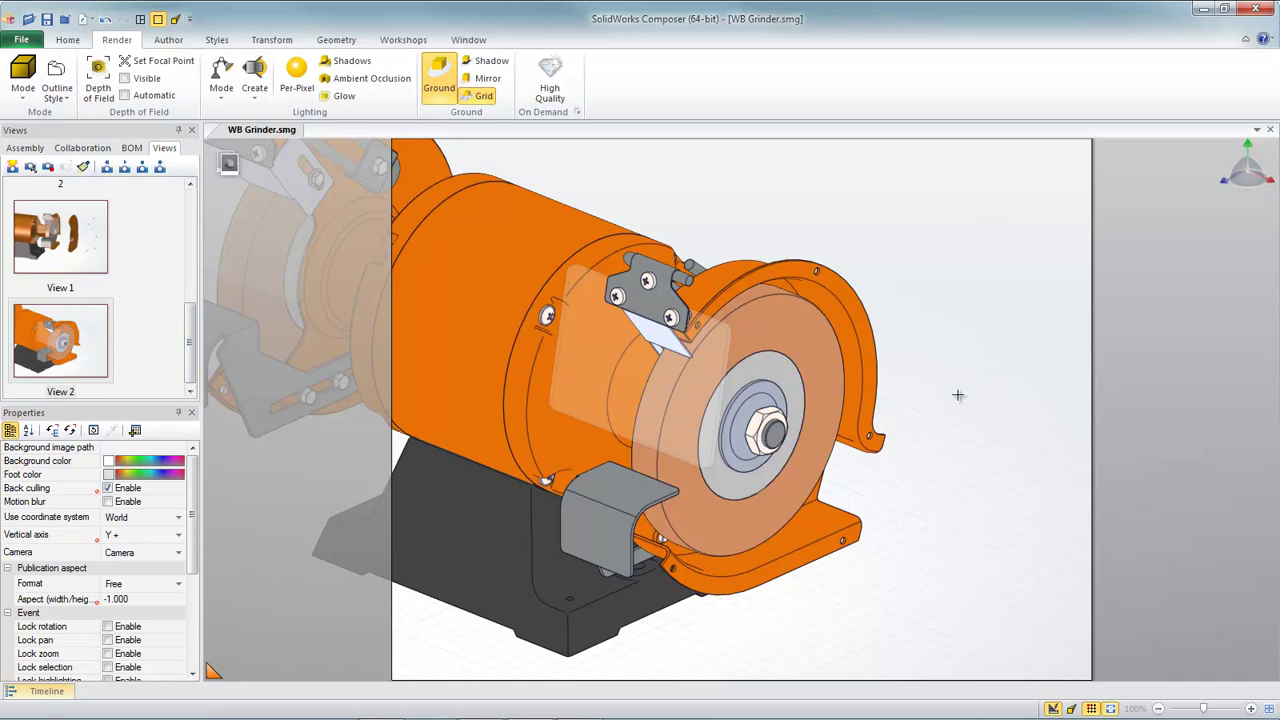
- Move the right-hand grinding wheel assembly outward along the shaft axis until it is clear of the shaft
click(777, 419)
click(786, 436)
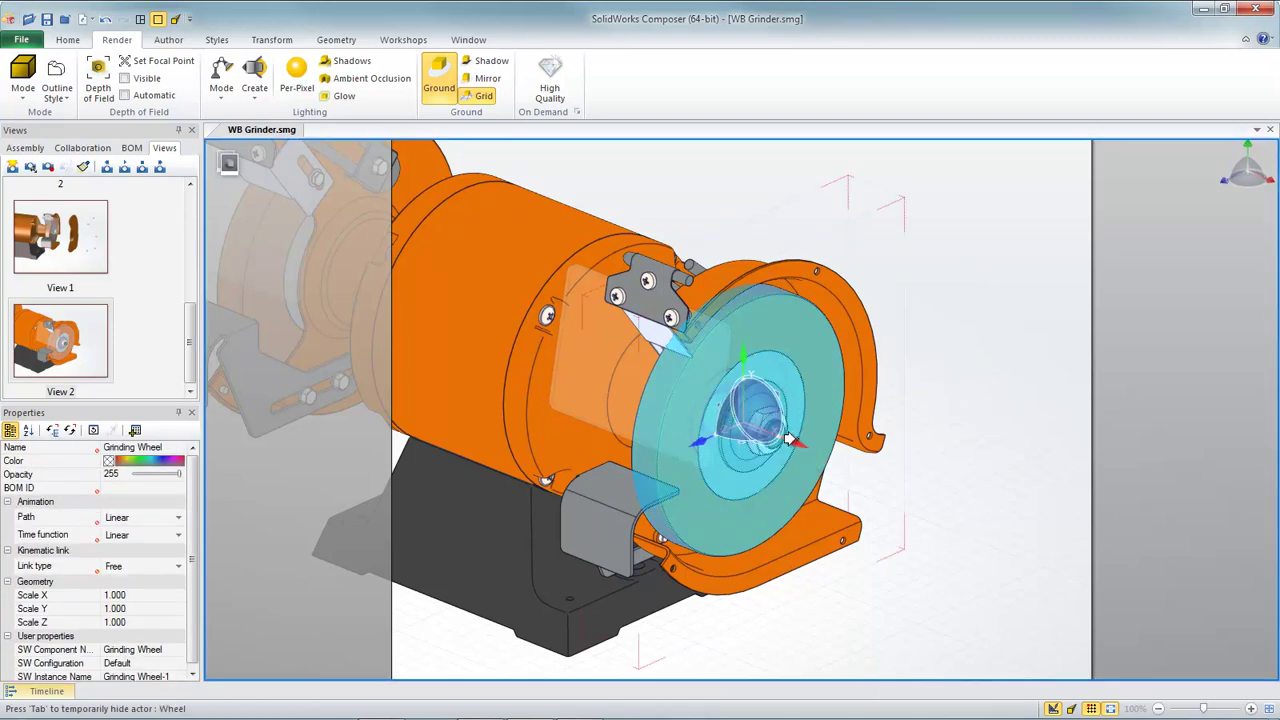
drag(790, 443, 936, 521)
right_drag(827, 521, 863, 523)
middle_drag(863, 523, 819, 442)
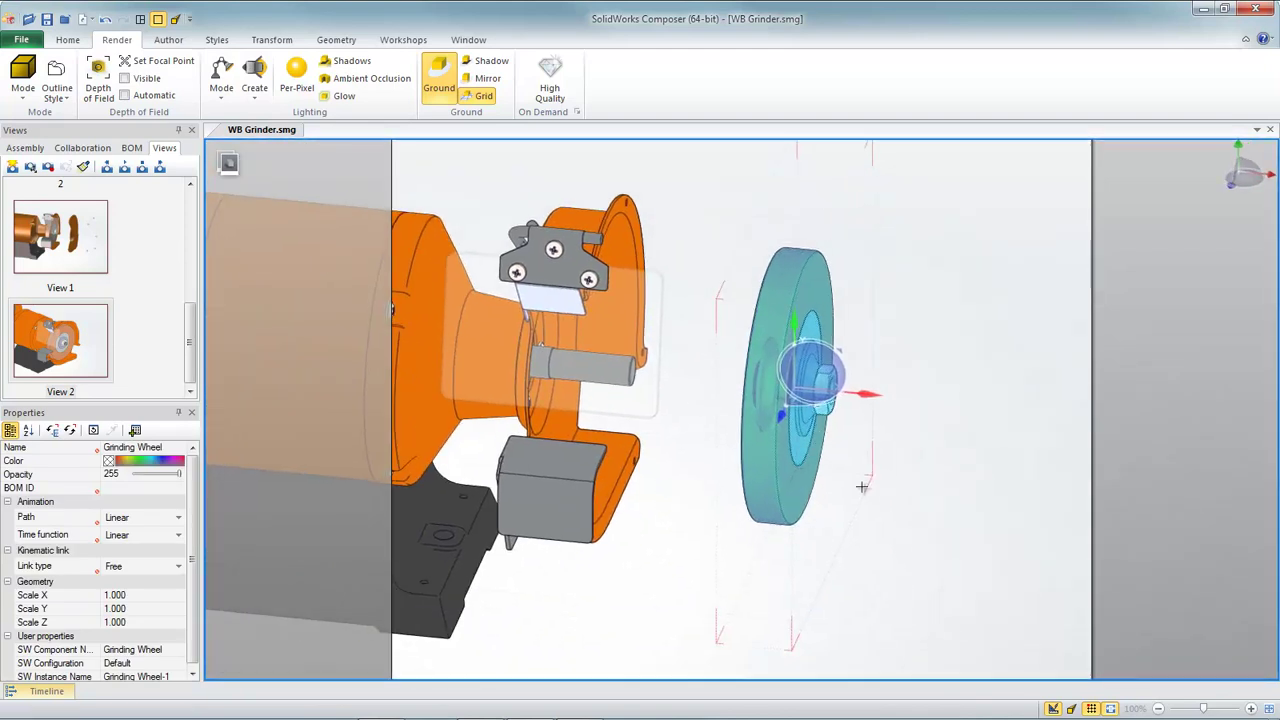
- Explode the grinding wheel assembly linearly along the shaft axis, separating the flanges, wheel and nut
click(852, 334)
drag(715, 236, 911, 588)
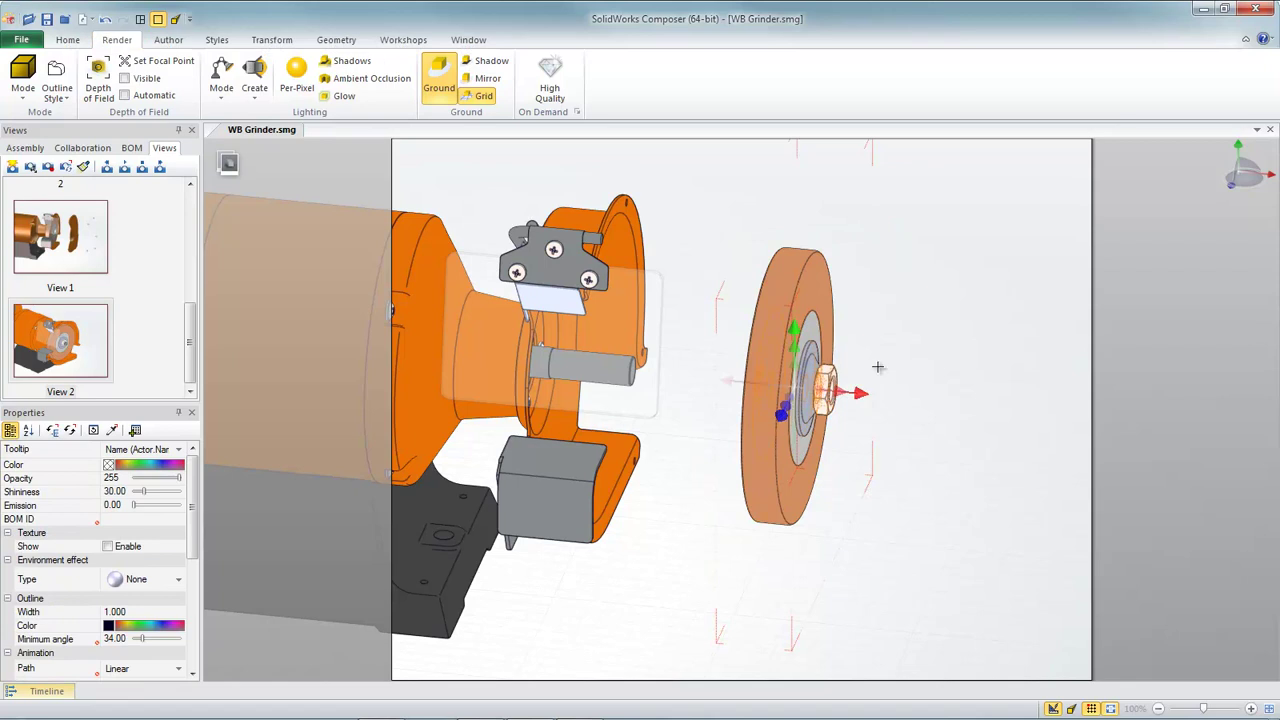
drag(857, 392, 1037, 443)
click(945, 534)
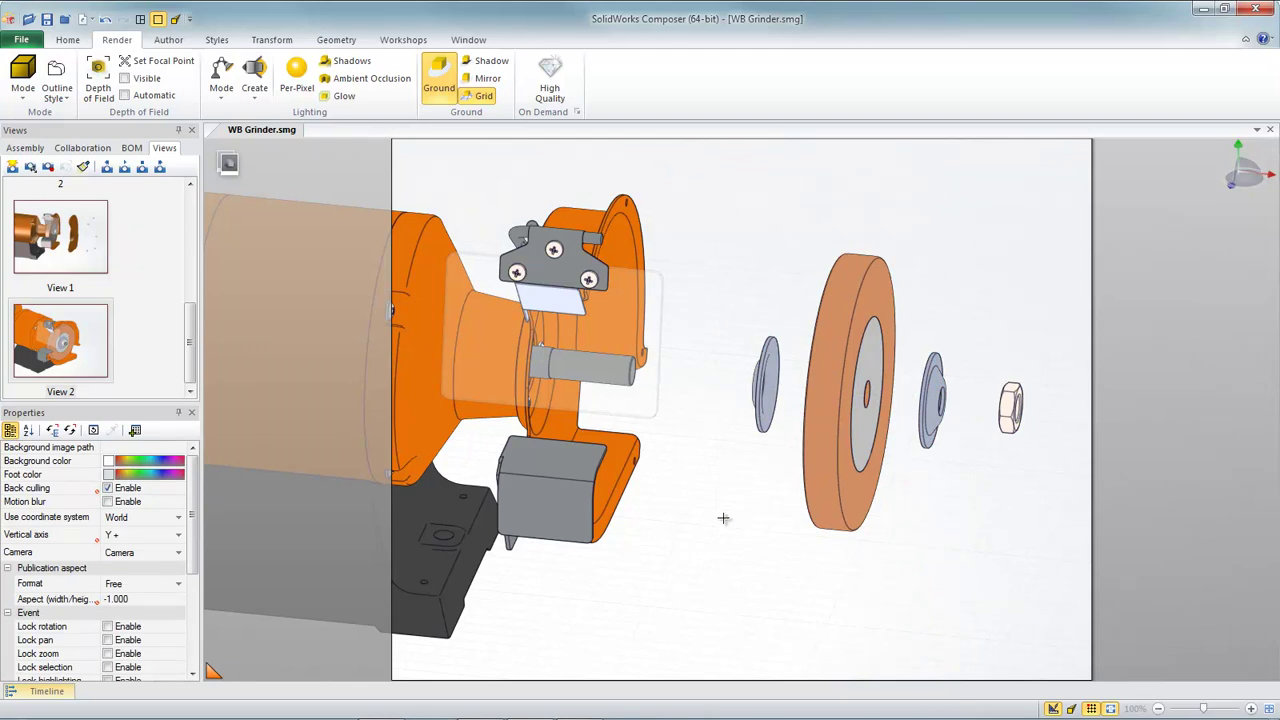
- Render the exploded scene as Shaded Illustration with per-pixel lighting and ambient occlusion, and capture it as a new view
click(22, 80)
click(46, 177)
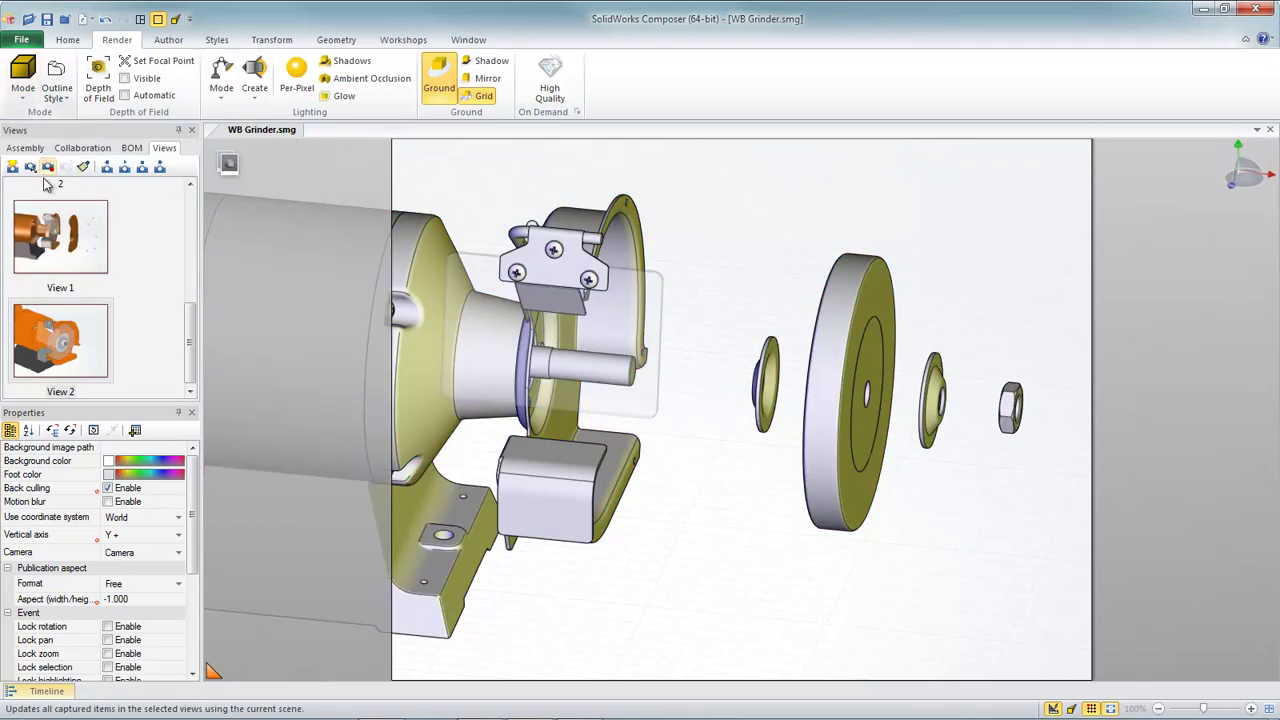
click(58, 95)
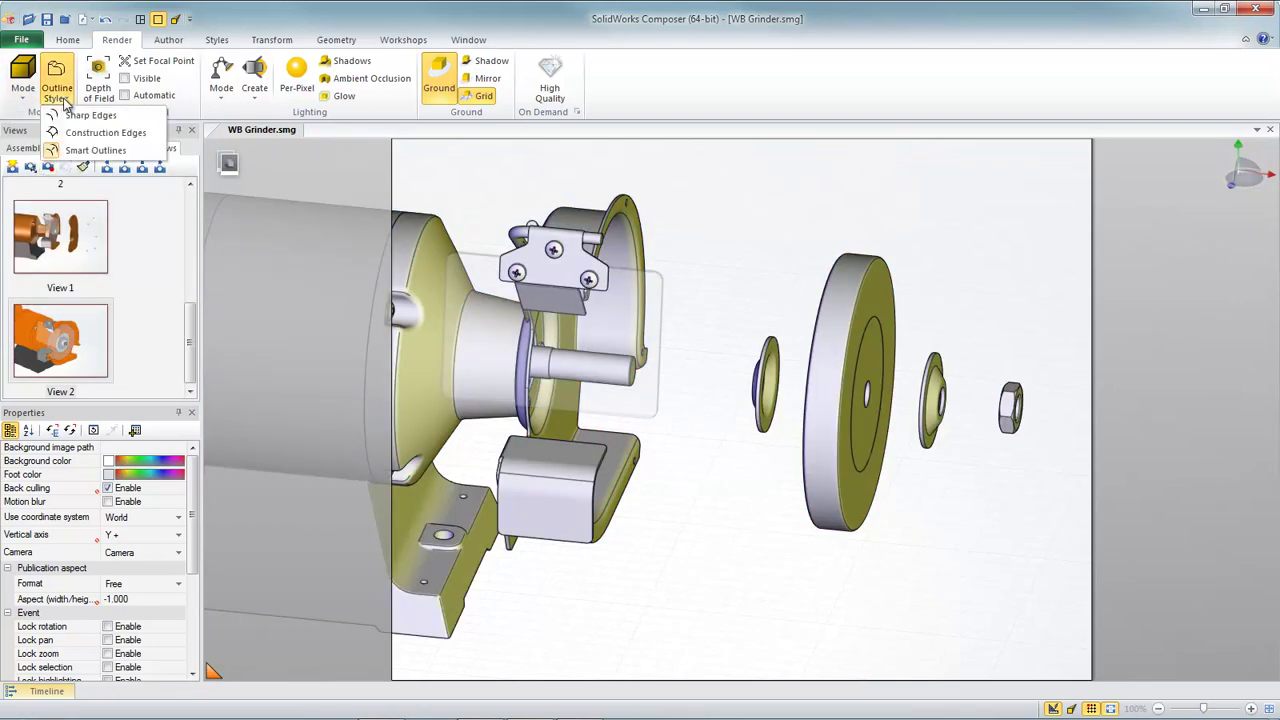
click(300, 88)
click(366, 78)
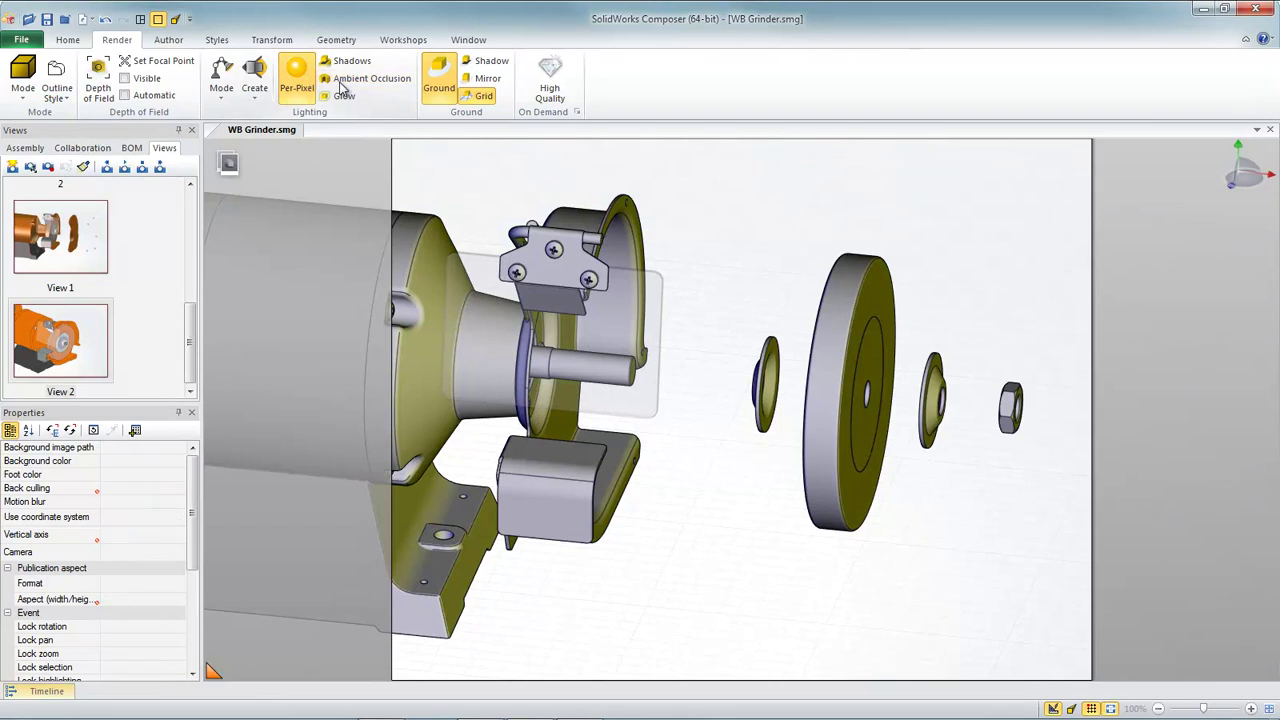
scroll(703, 401, down, 2)
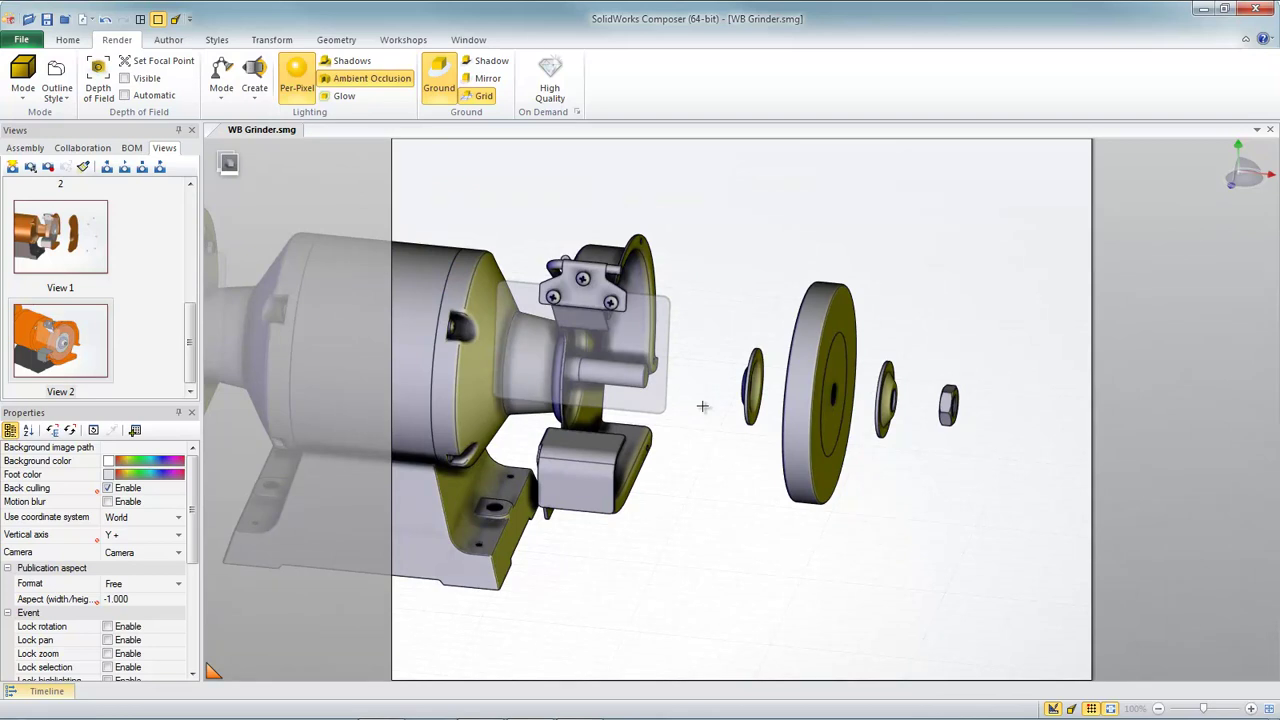
click(14, 167)
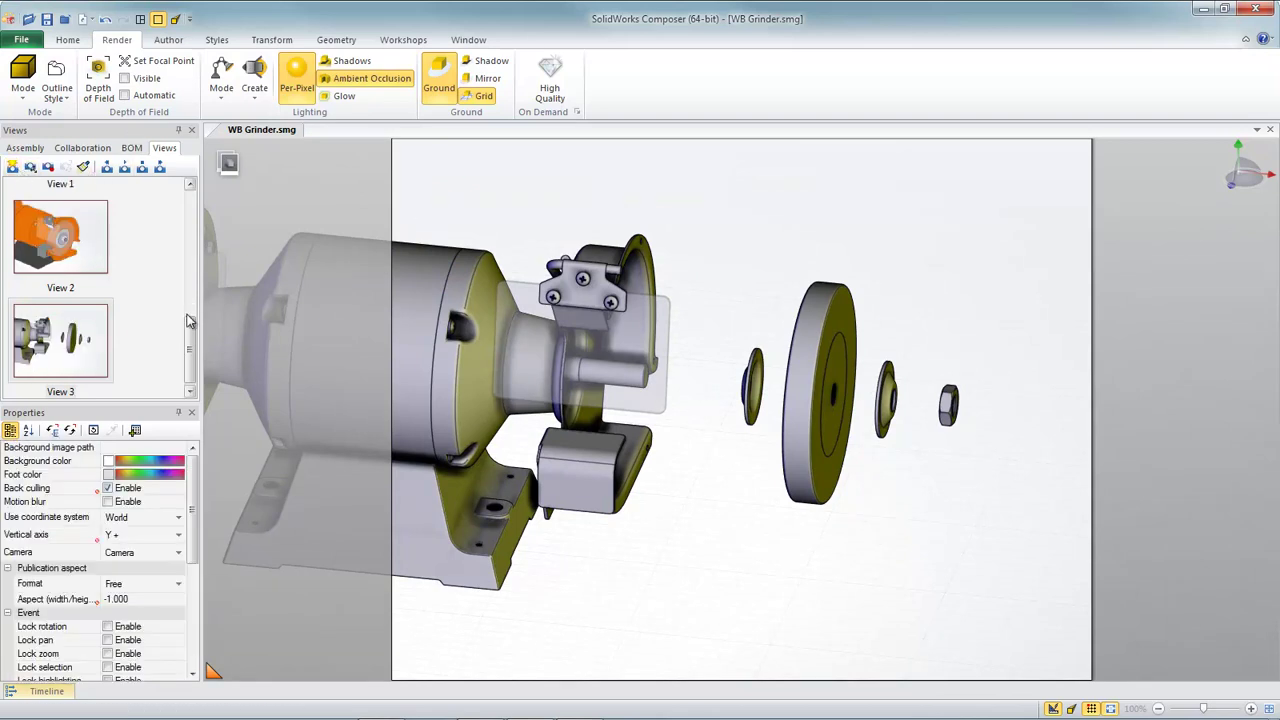
key(alt+Tab)
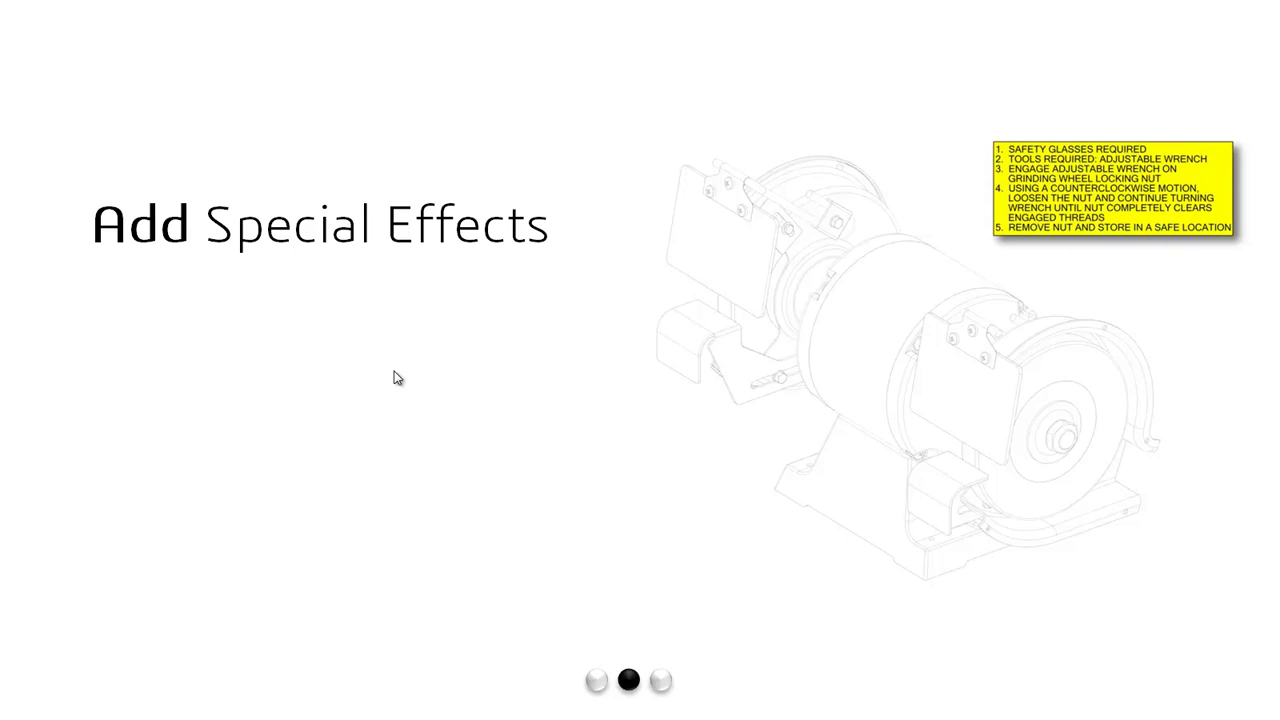
- Switch to SolidWorks Composer, open the view with the exploded cover, and display associative path lines for its five screws
key(alt+Tab)
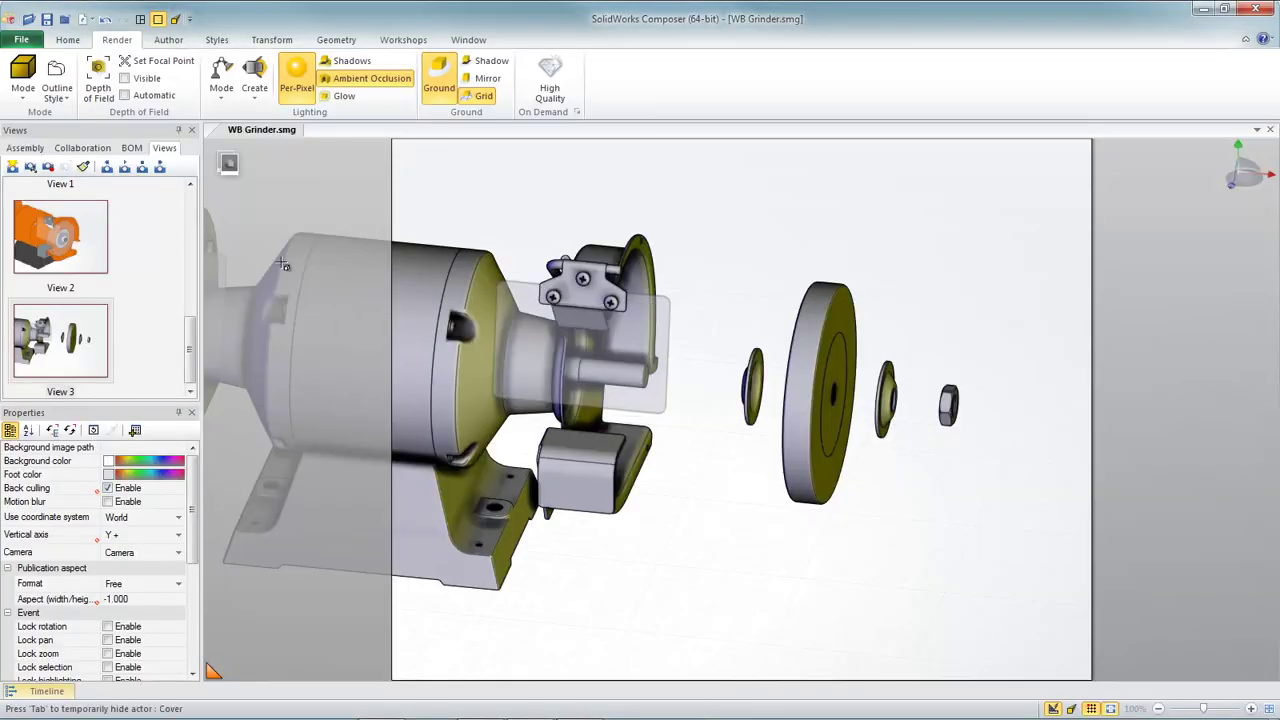
click(190, 240)
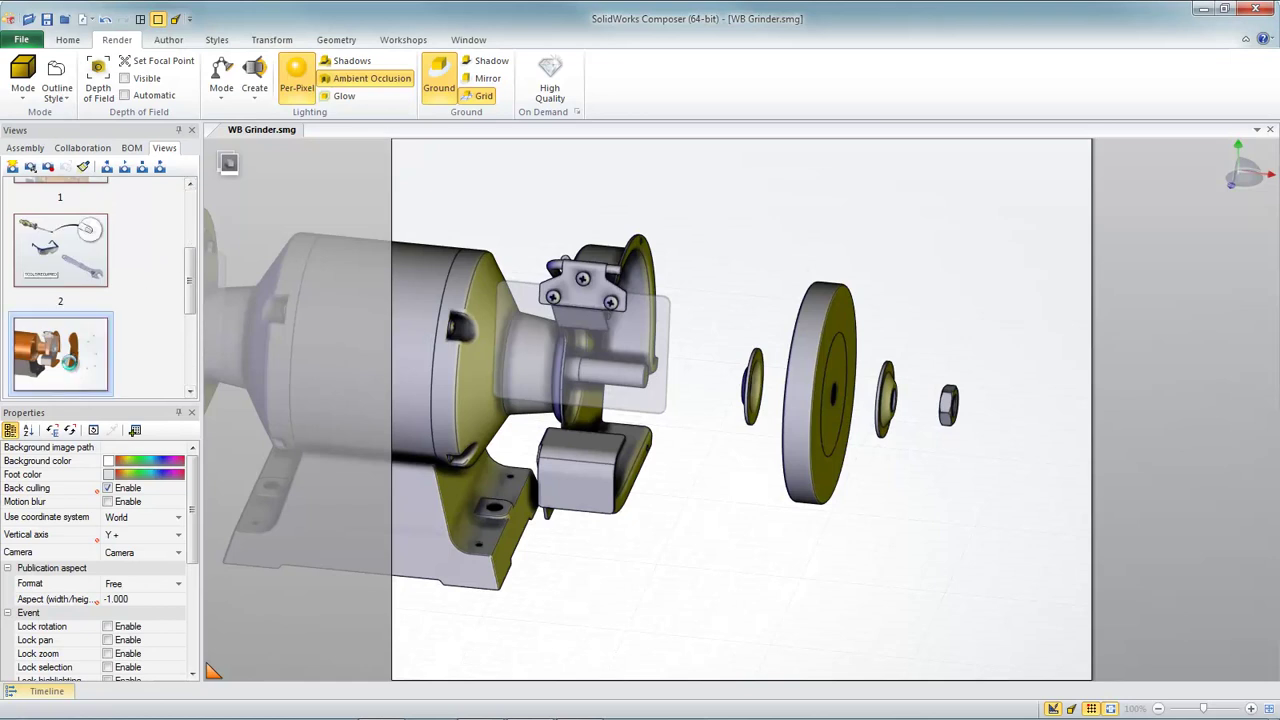
click(72, 370)
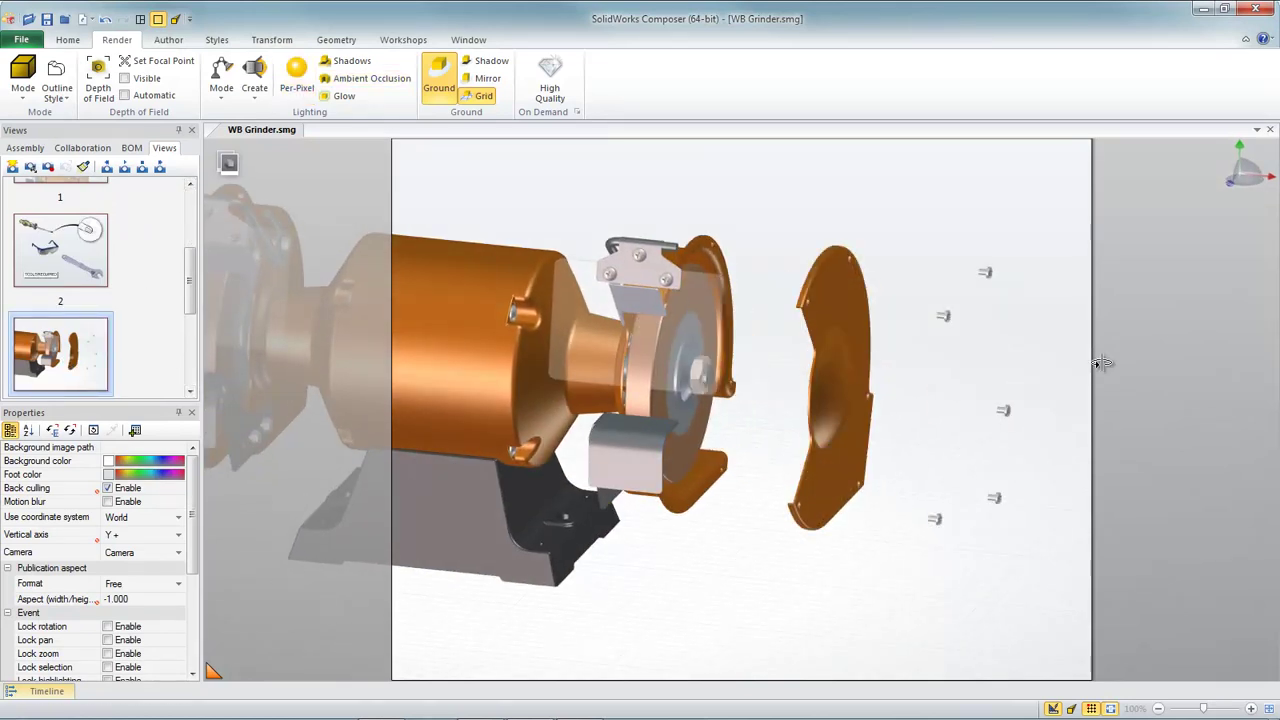
drag(912, 240, 1044, 571)
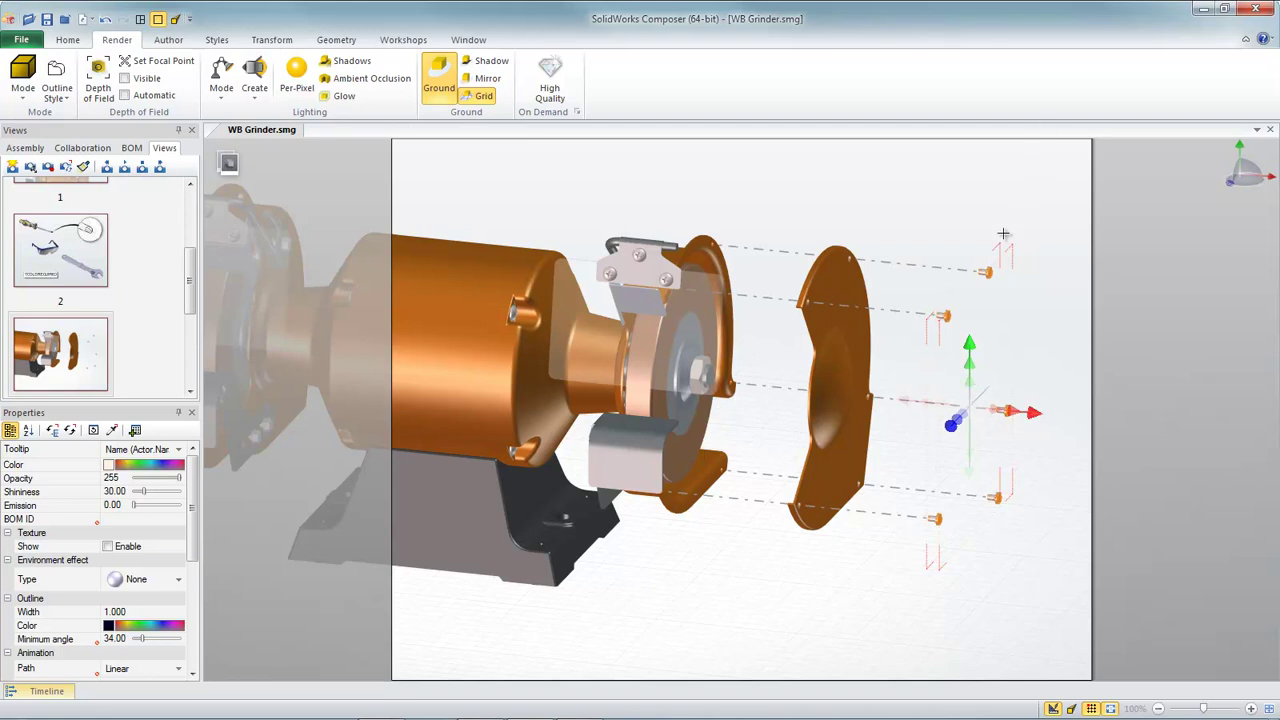
click(890, 226)
drag(880, 433, 785, 451)
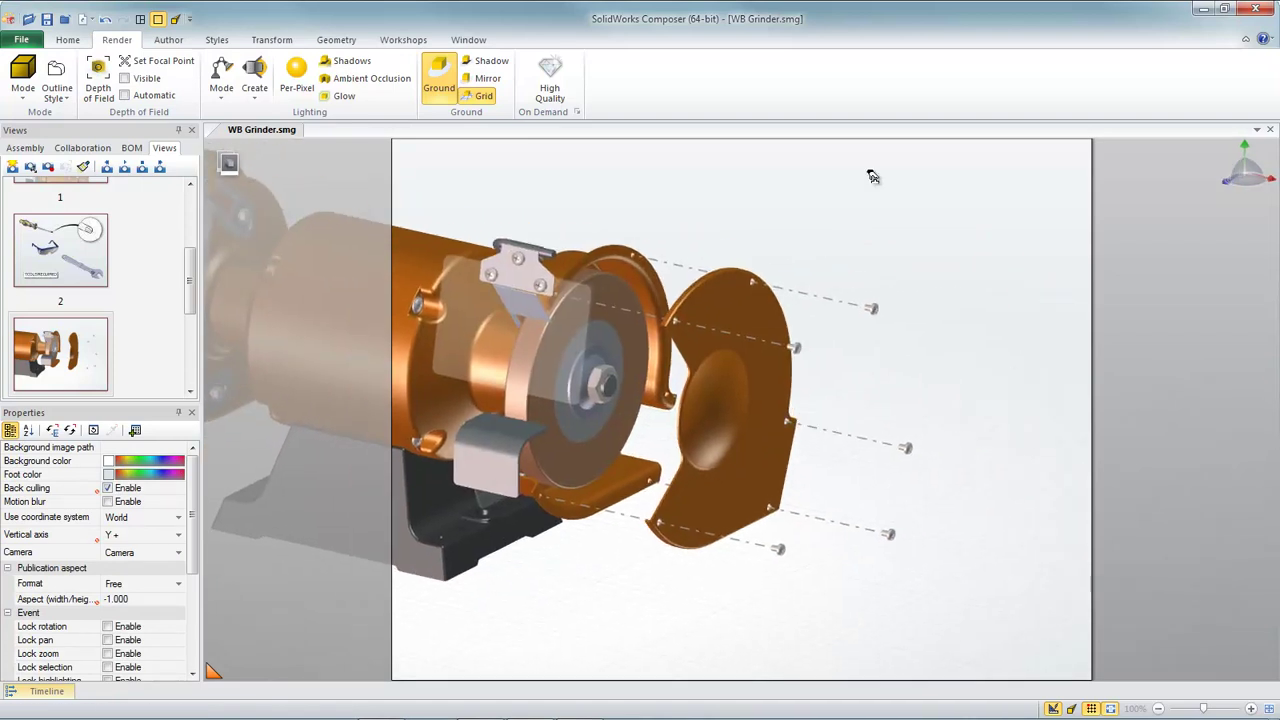
- Insert the i_unscrew.bmp symbol from the Image Library beside the exploded screws and update View 1
click(403, 40)
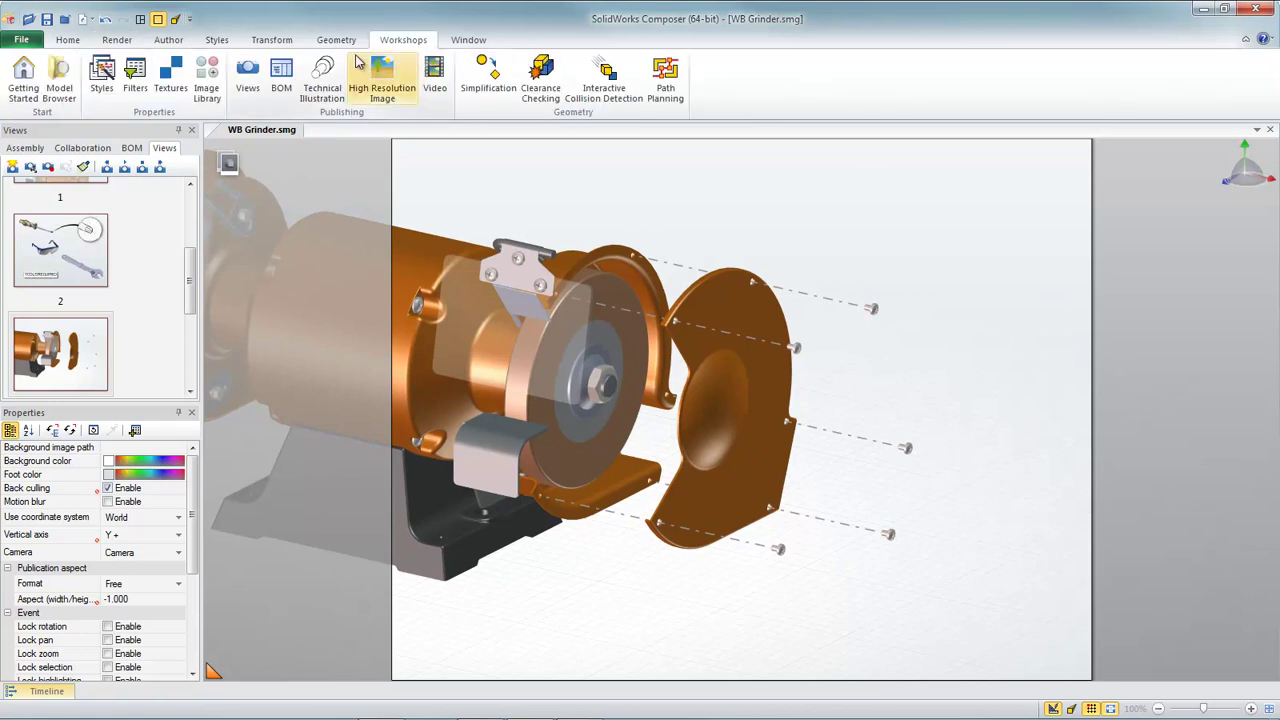
click(209, 85)
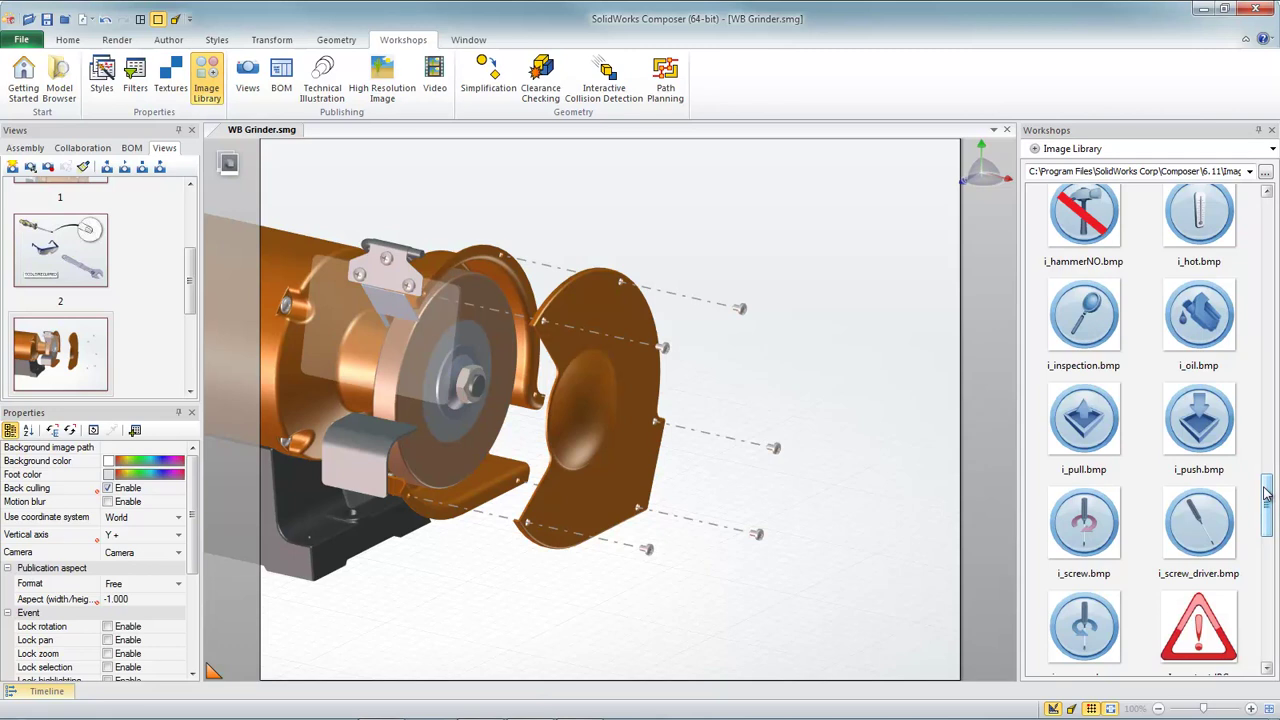
drag(1264, 500, 1265, 498)
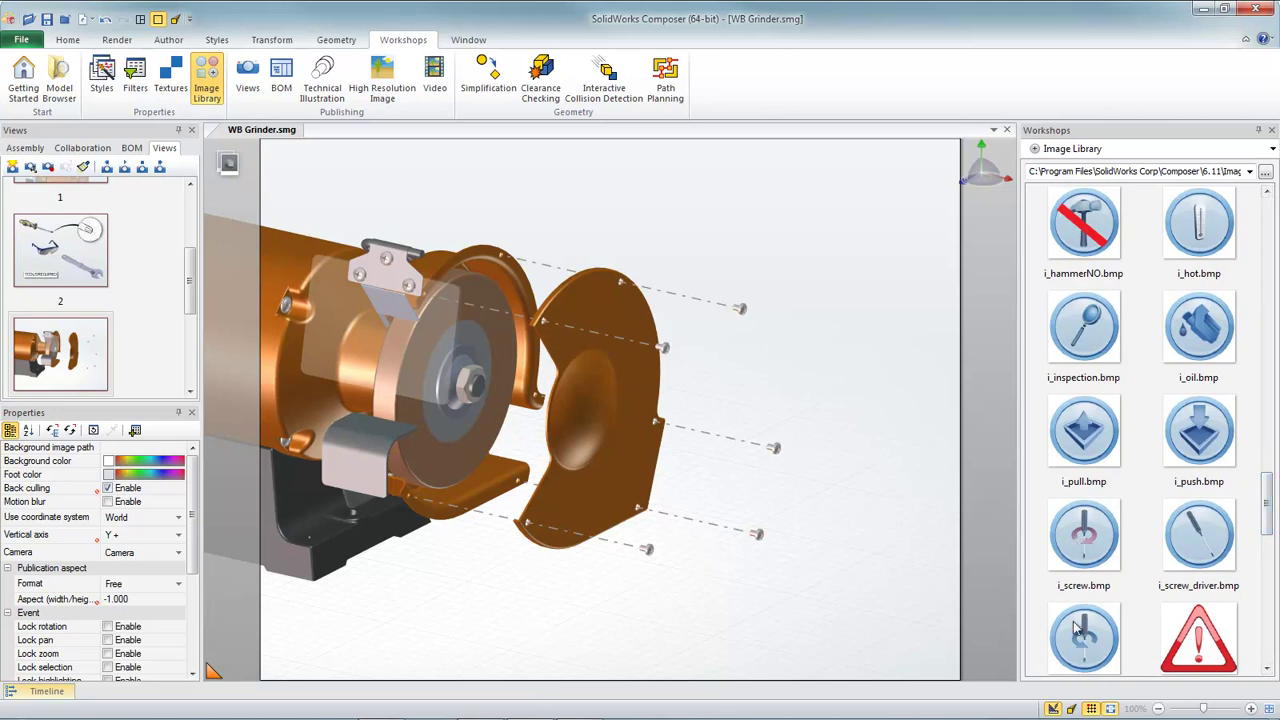
drag(1090, 640, 871, 352)
click(842, 322)
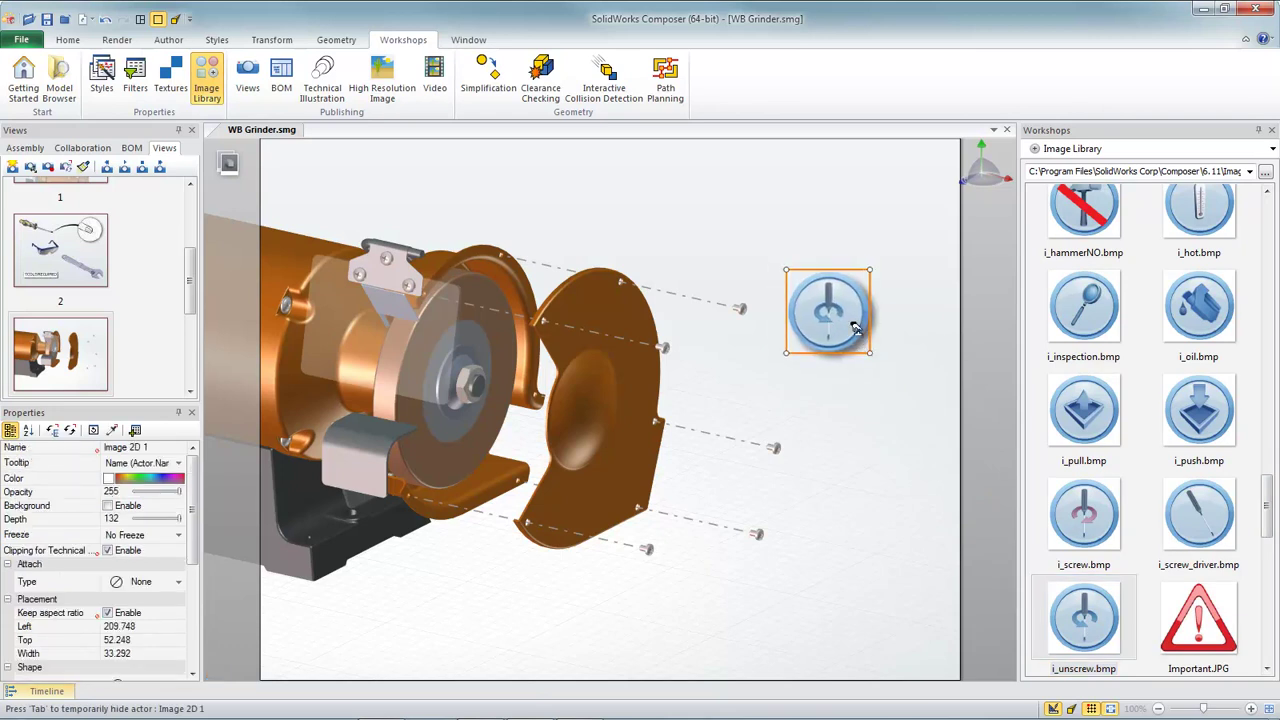
click(48, 167)
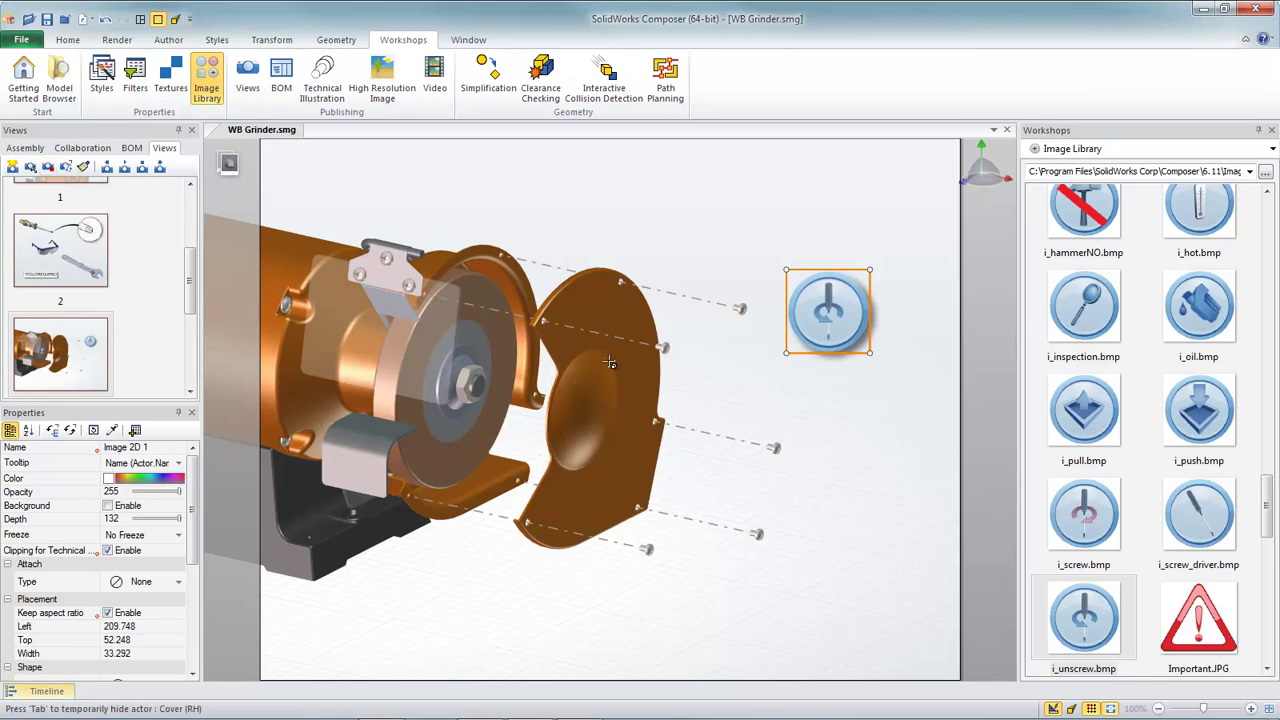
- Open View 2 and show the adjustable_wrench on the grinding wheel nut at full opacity
drag(190, 275, 189, 330)
click(44, 313)
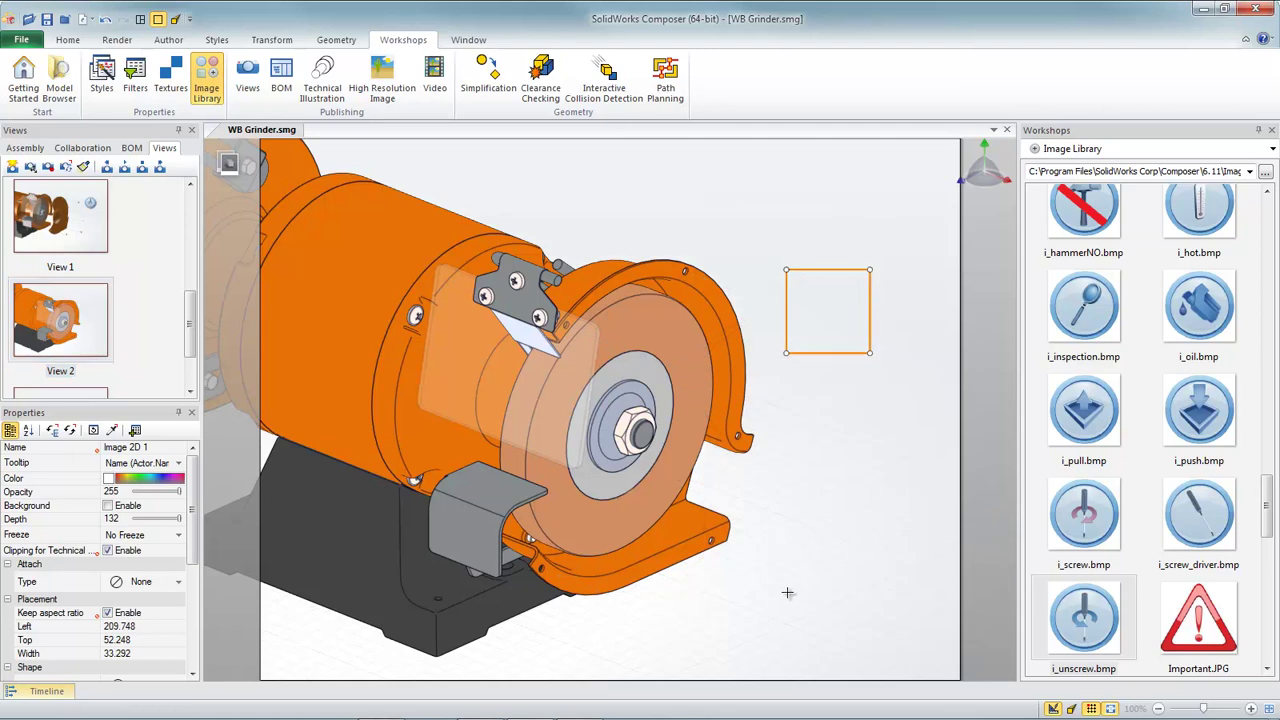
click(790, 598)
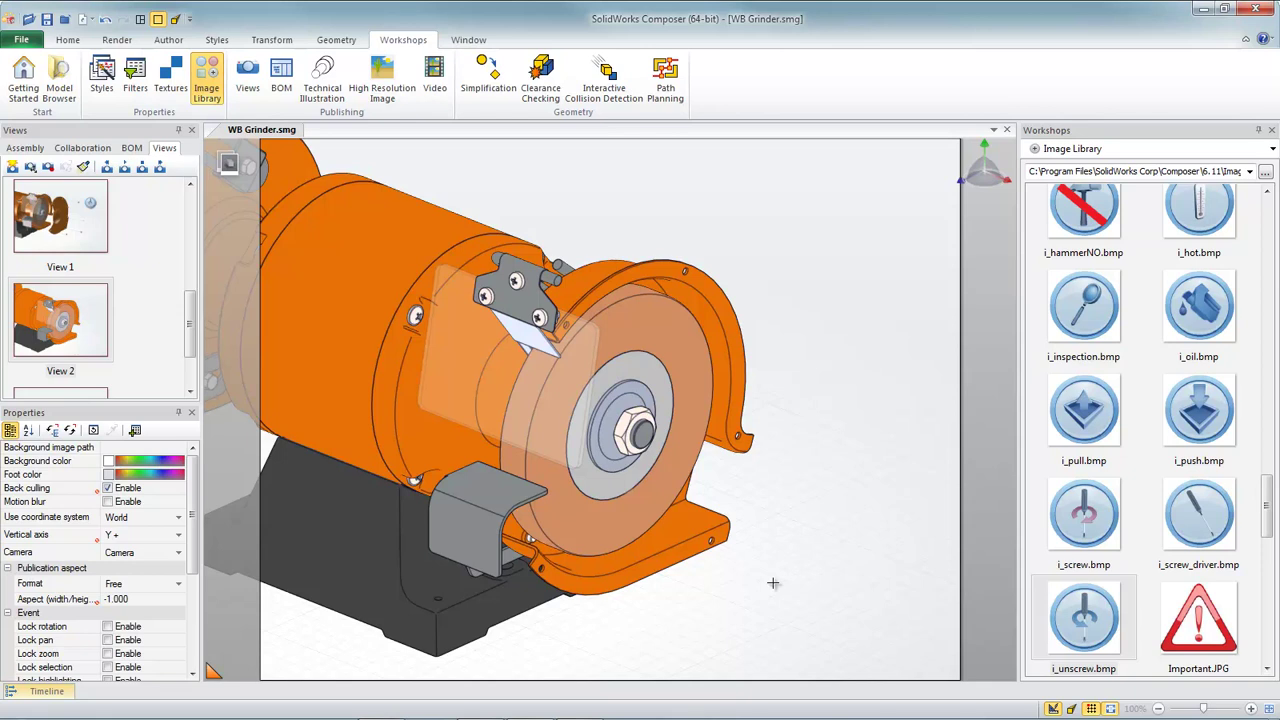
click(25, 147)
scroll(55, 214, up, 2)
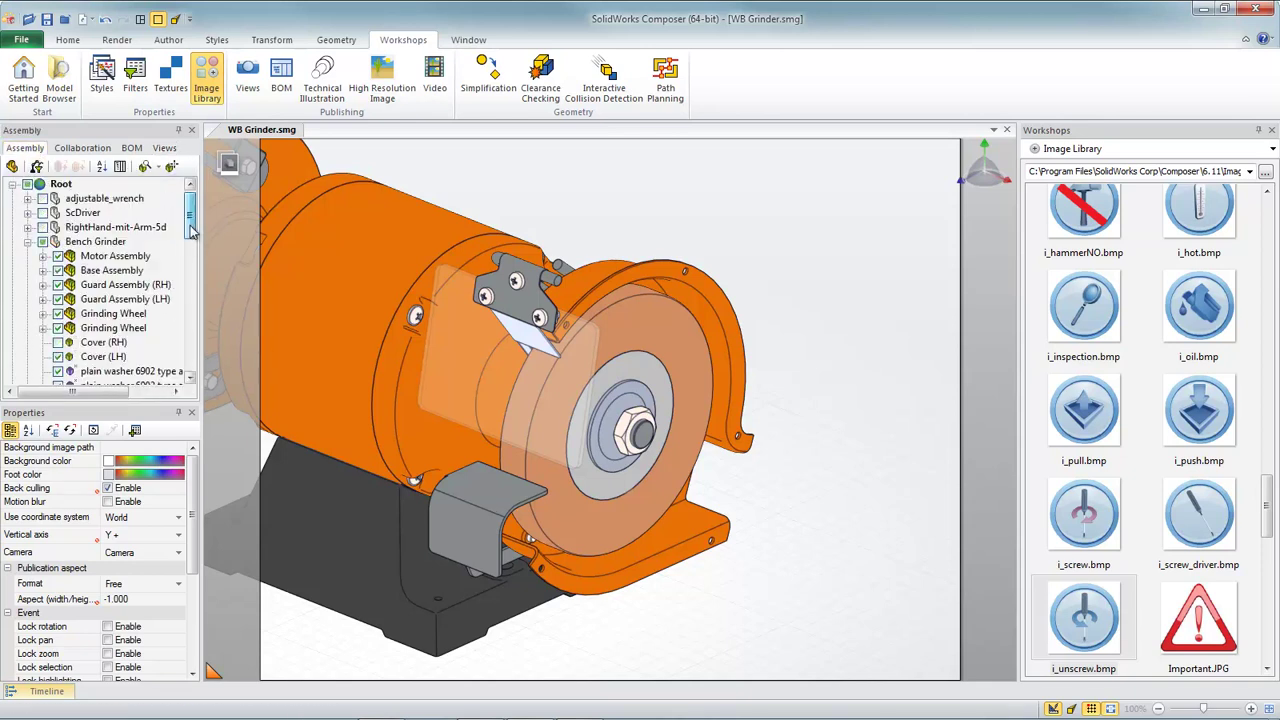
click(43, 199)
click(108, 199)
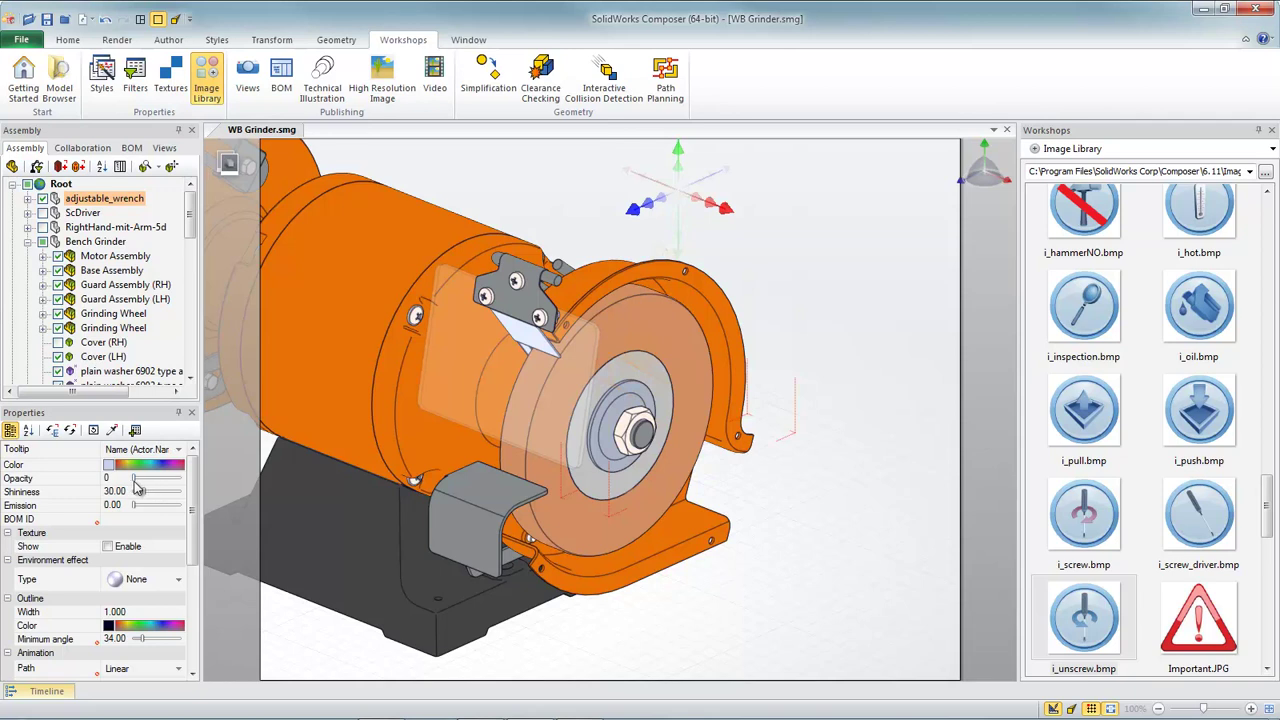
drag(136, 480, 181, 479)
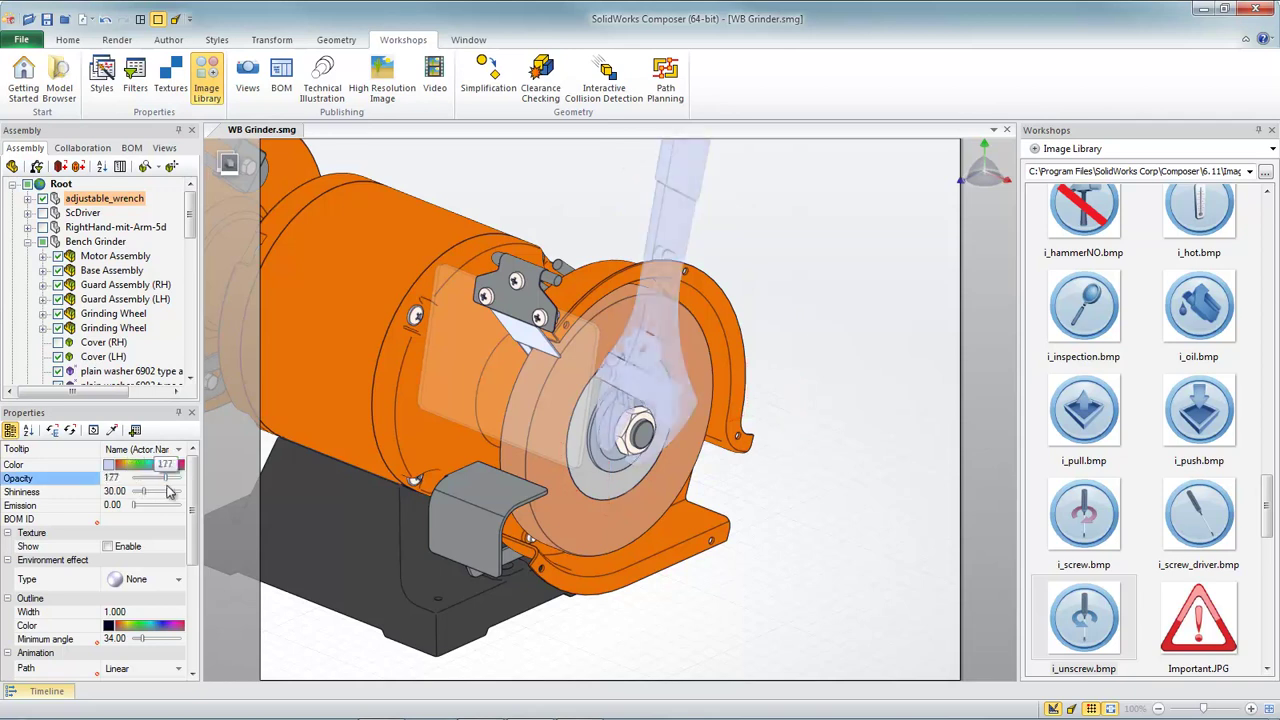
click(815, 299)
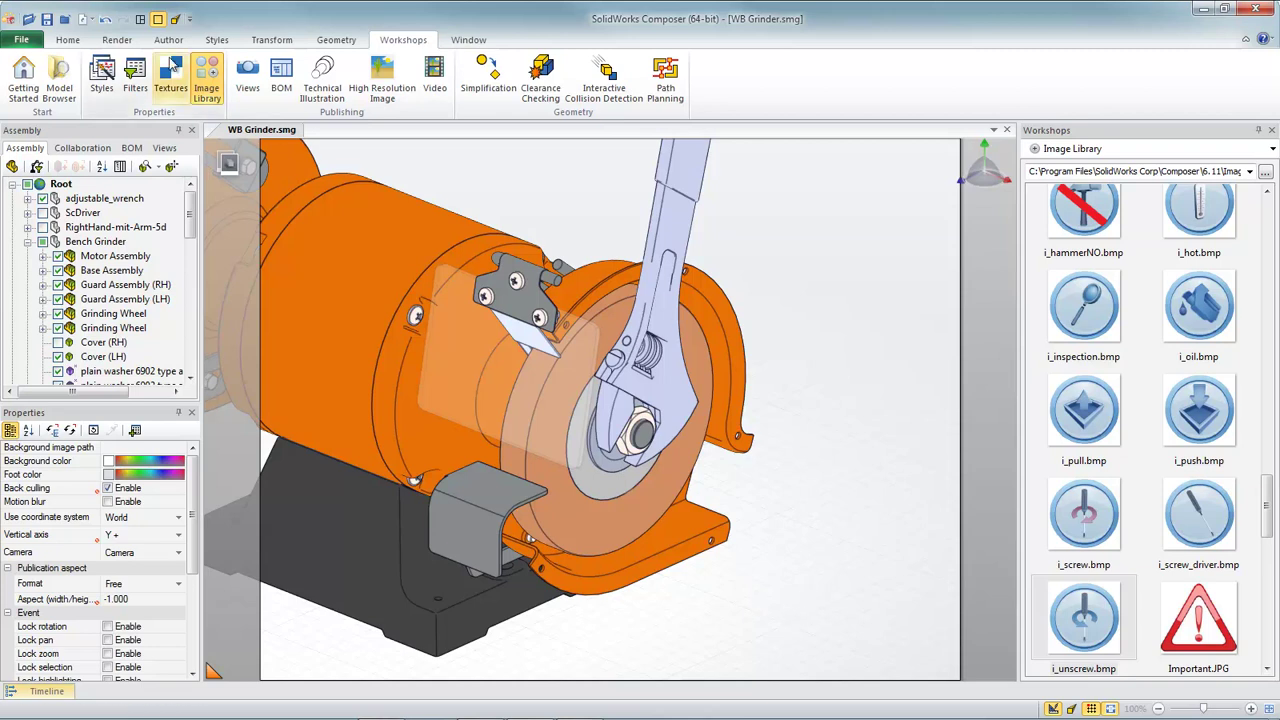
- Place a circular arrow beside the grinding wheel nut and shorten its arc to about 124° so its head points at the nut
click(168, 40)
click(176, 78)
click(171, 120)
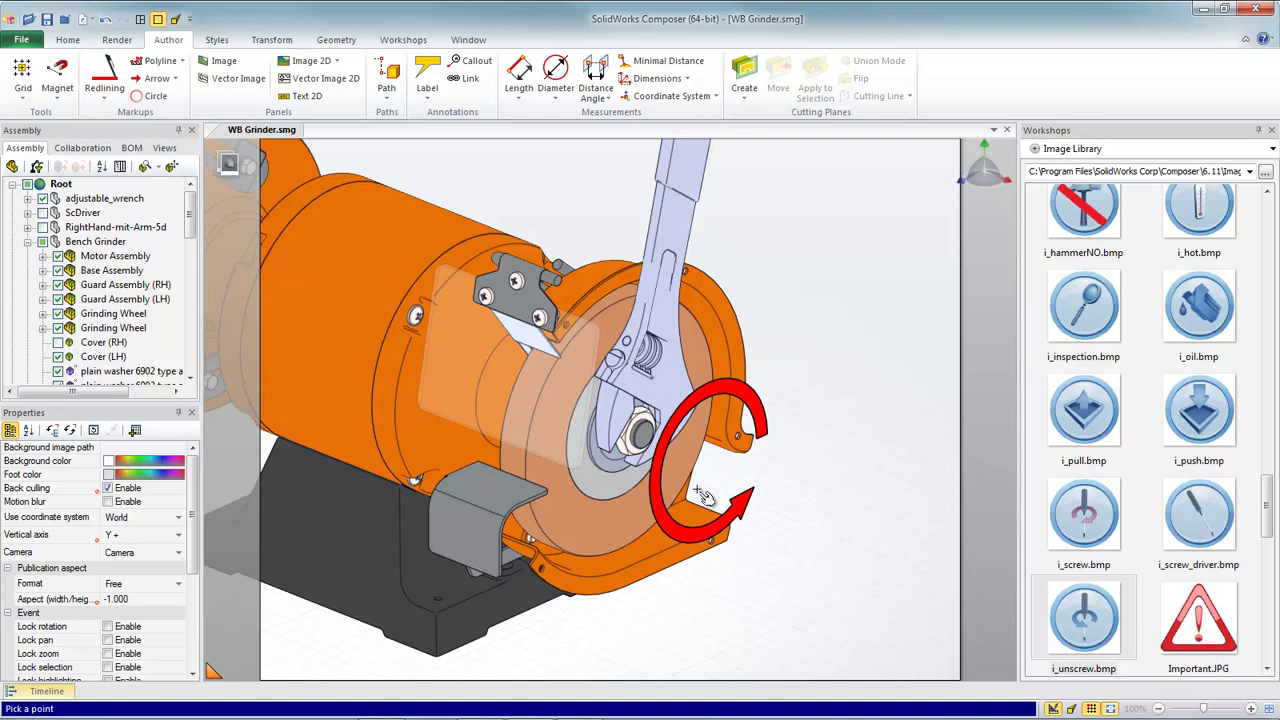
click(703, 495)
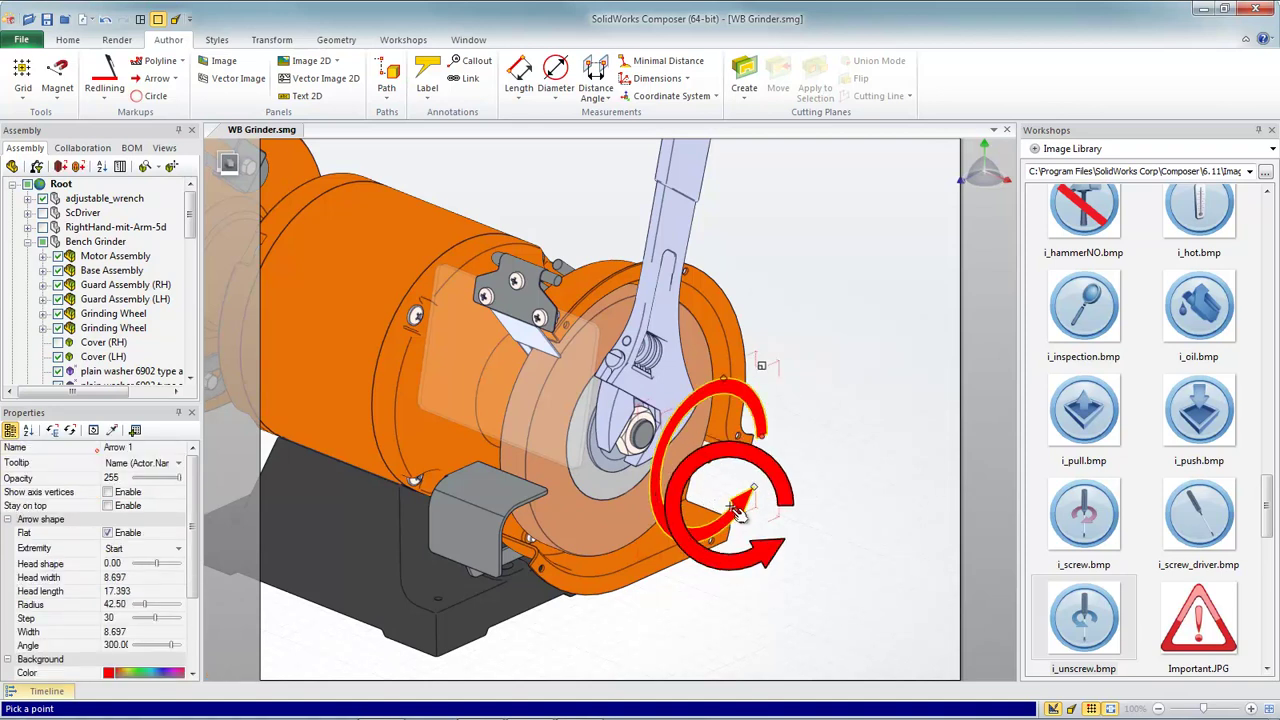
key(Escape)
drag(741, 487, 647, 378)
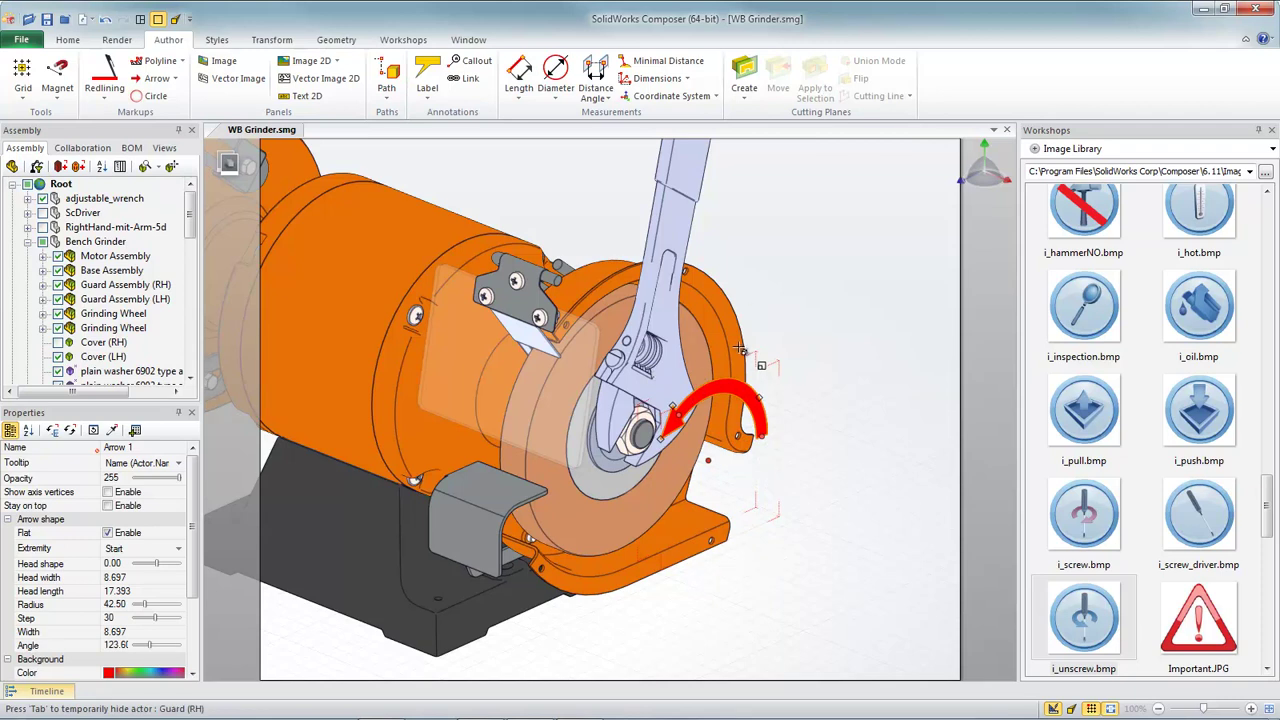
right_drag(789, 337, 782, 338)
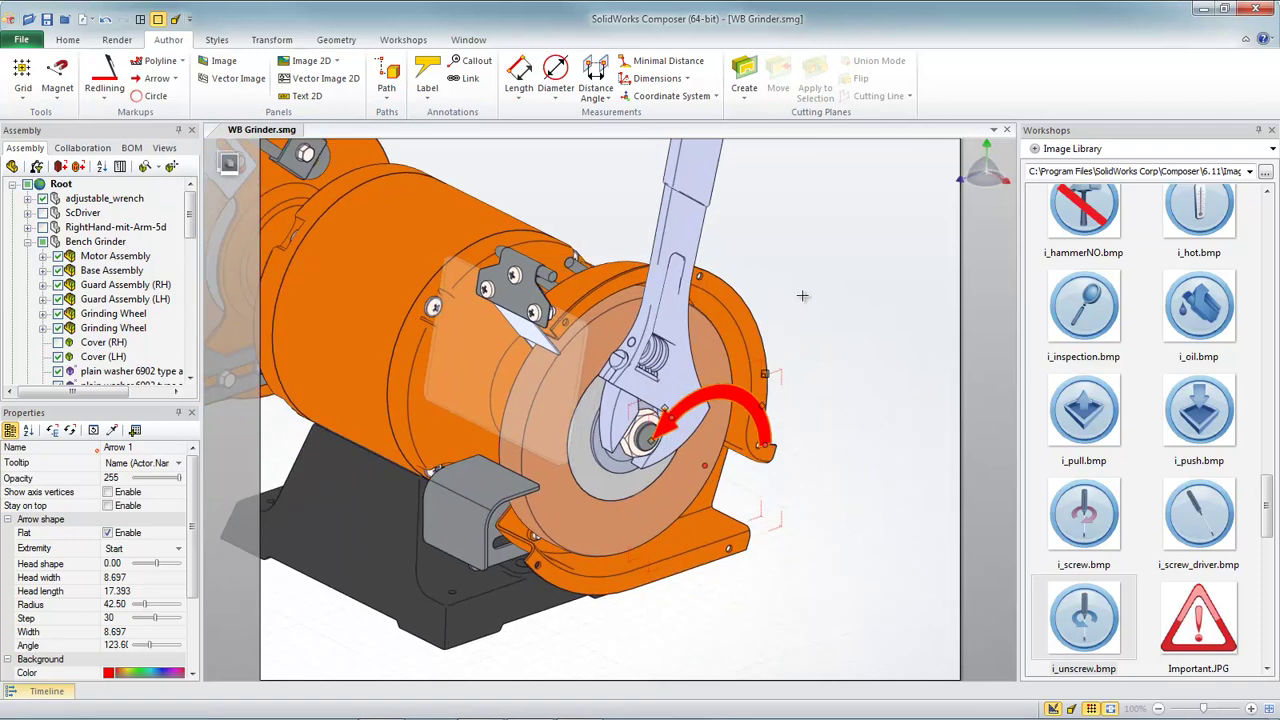
- Apply the Red Arrow style to the circular arrow and update View 2 with the wrench and arrow
click(217, 40)
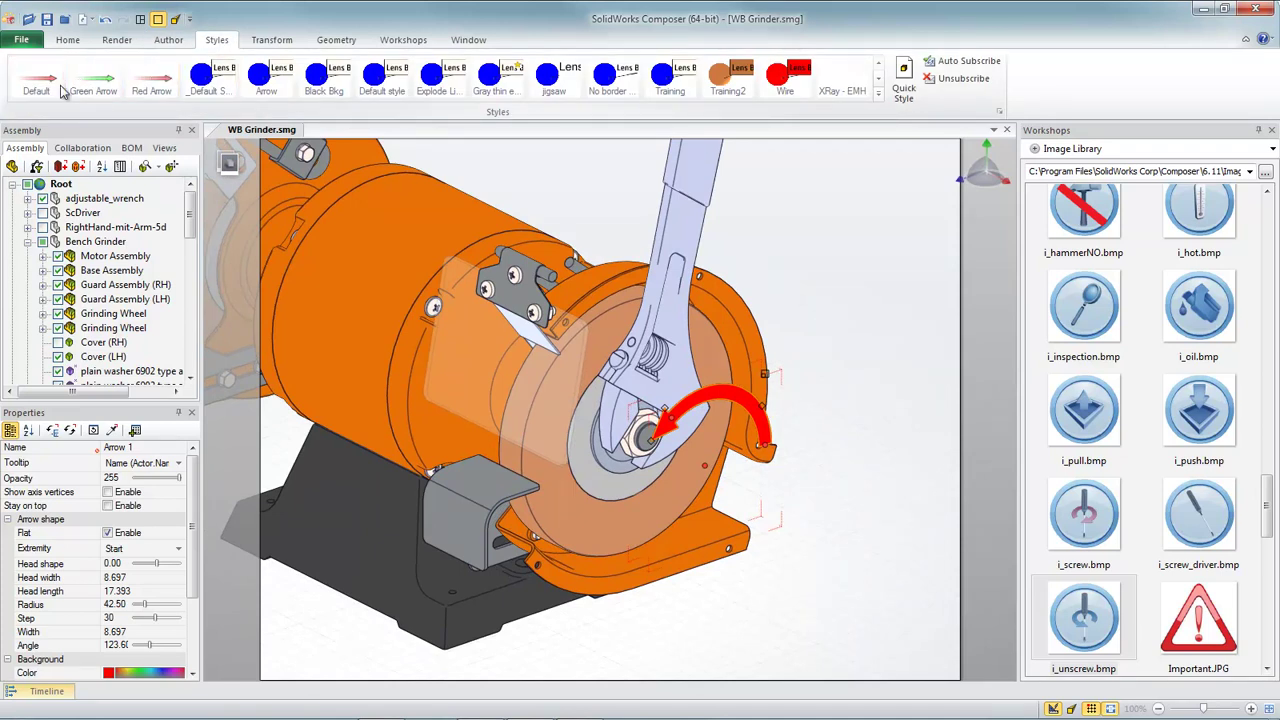
click(160, 90)
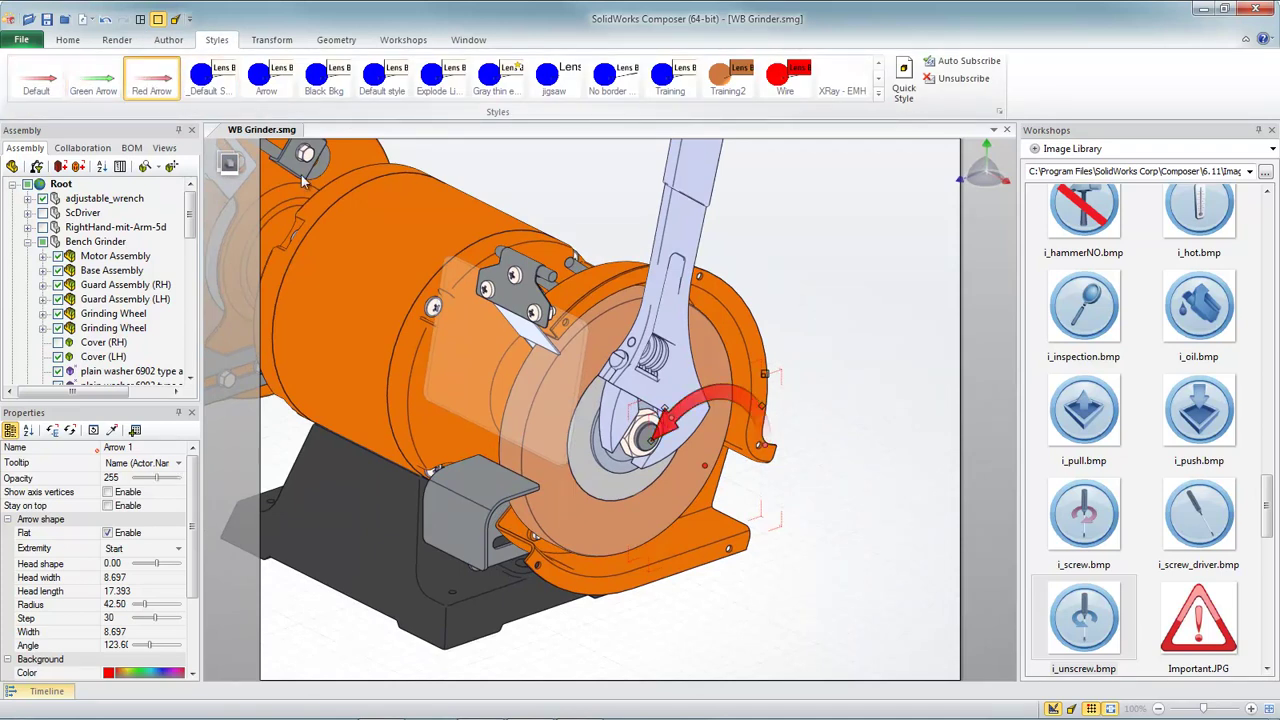
click(806, 236)
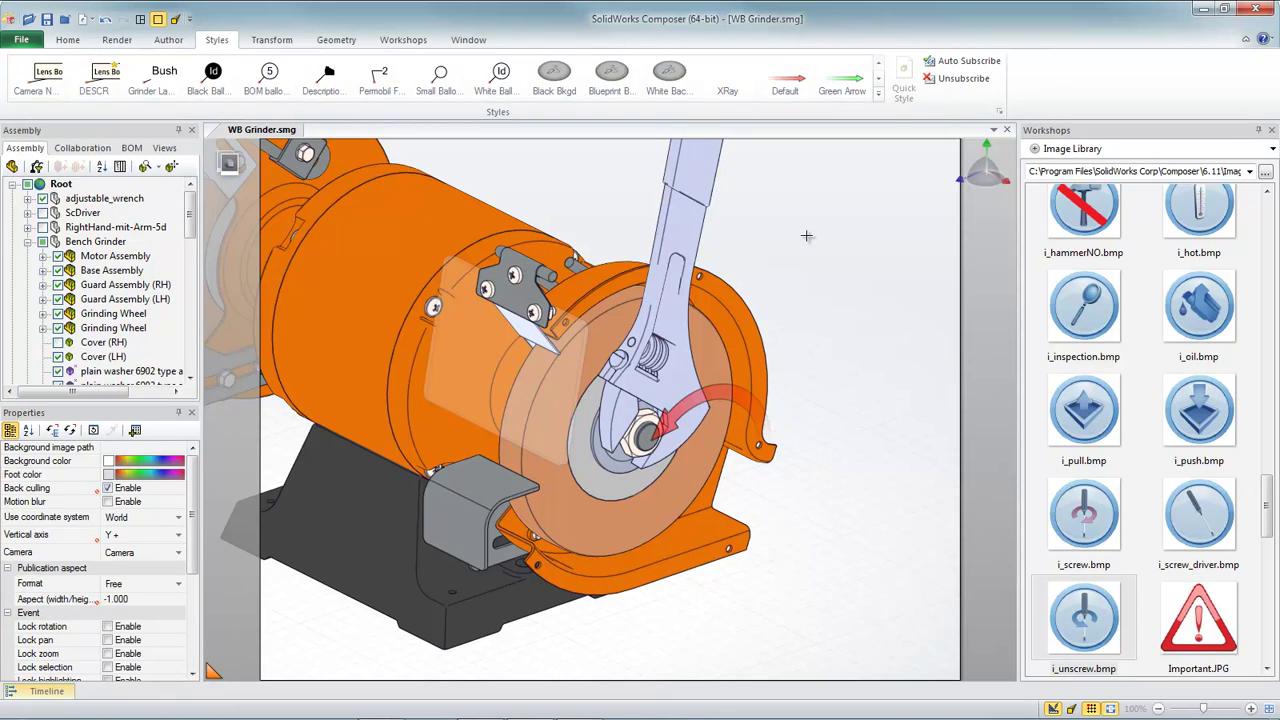
click(164, 147)
click(58, 298)
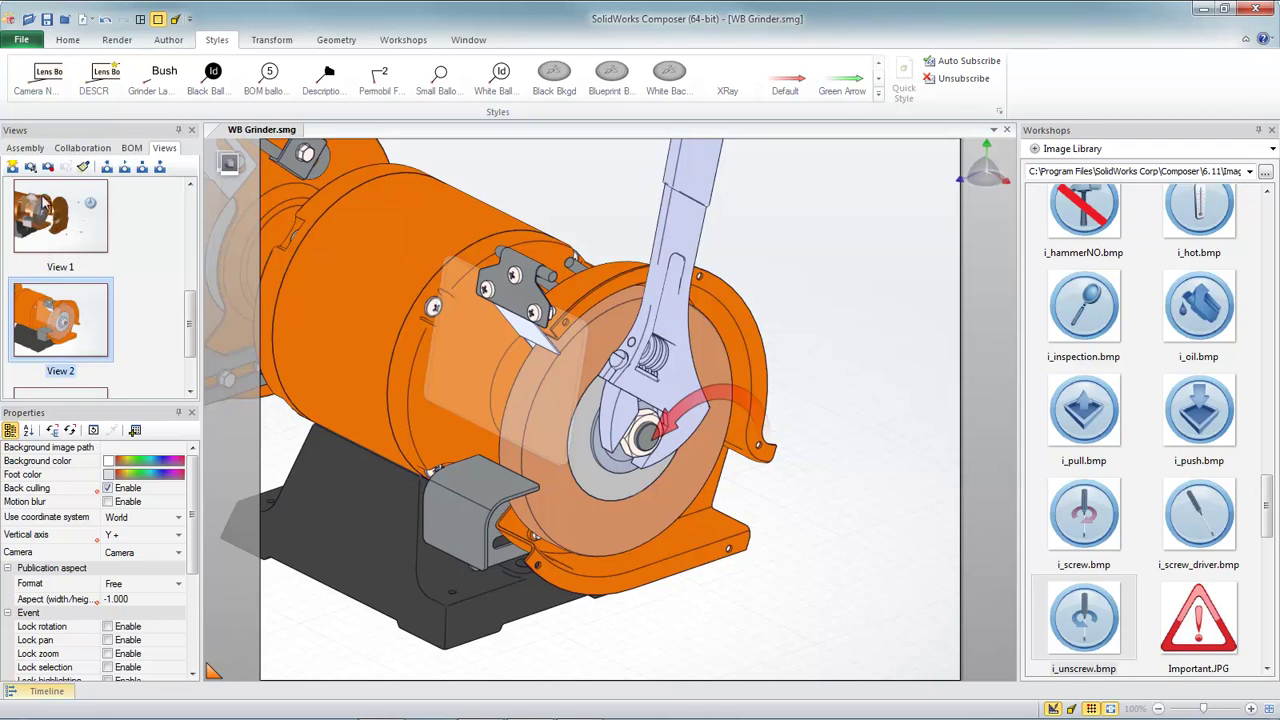
click(47, 167)
- In View 3, generate BOM IDs for the exploded flanges, wheel and nut, and show the BOM table
drag(189, 318, 197, 336)
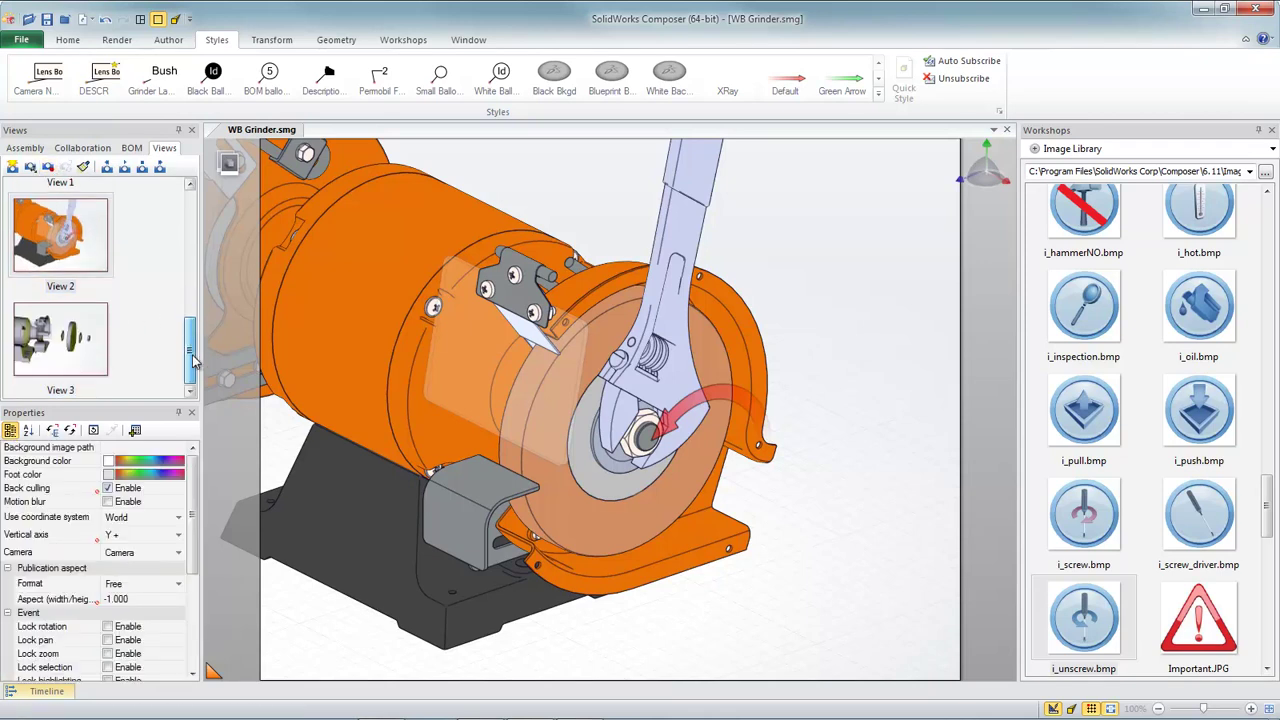
click(65, 340)
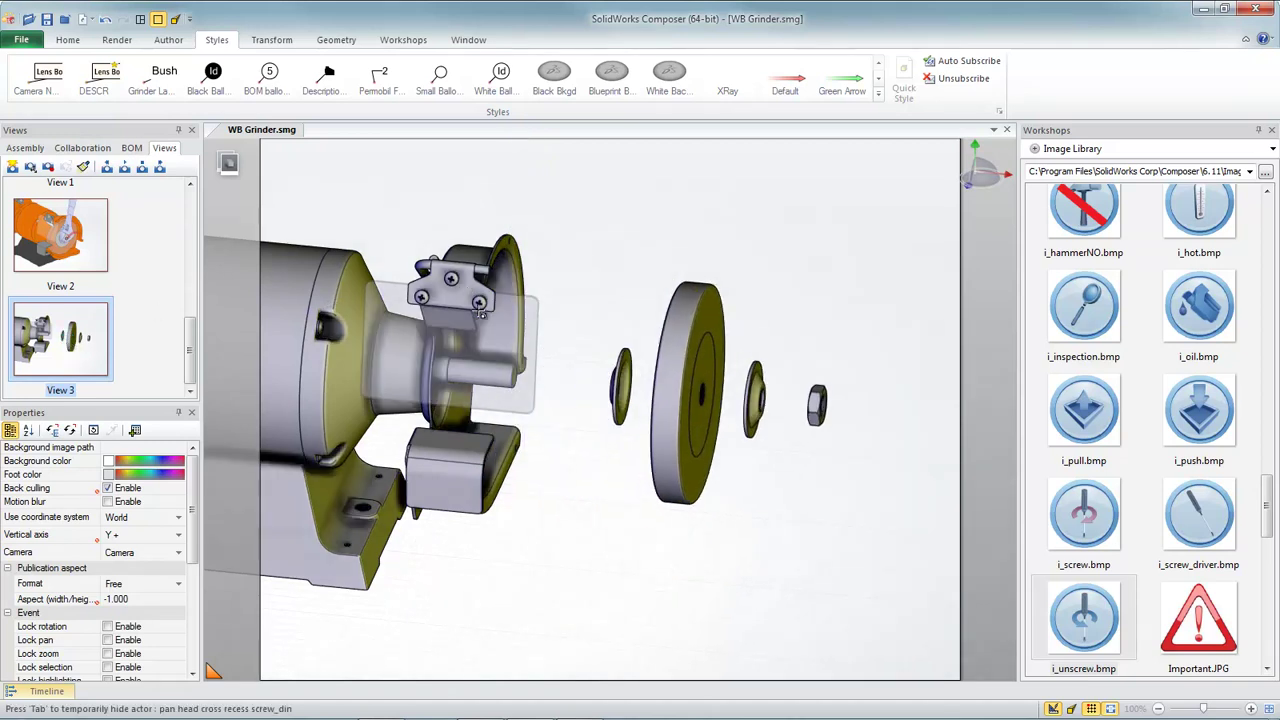
drag(592, 272, 881, 518)
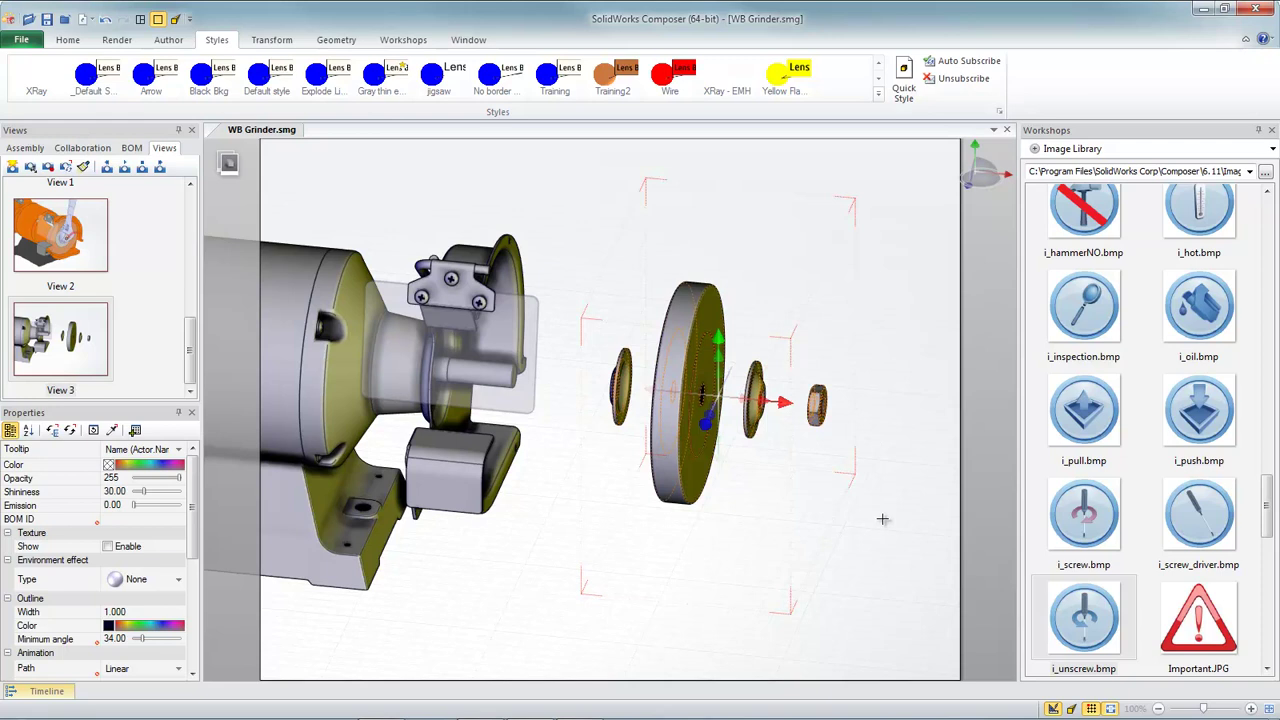
click(131, 147)
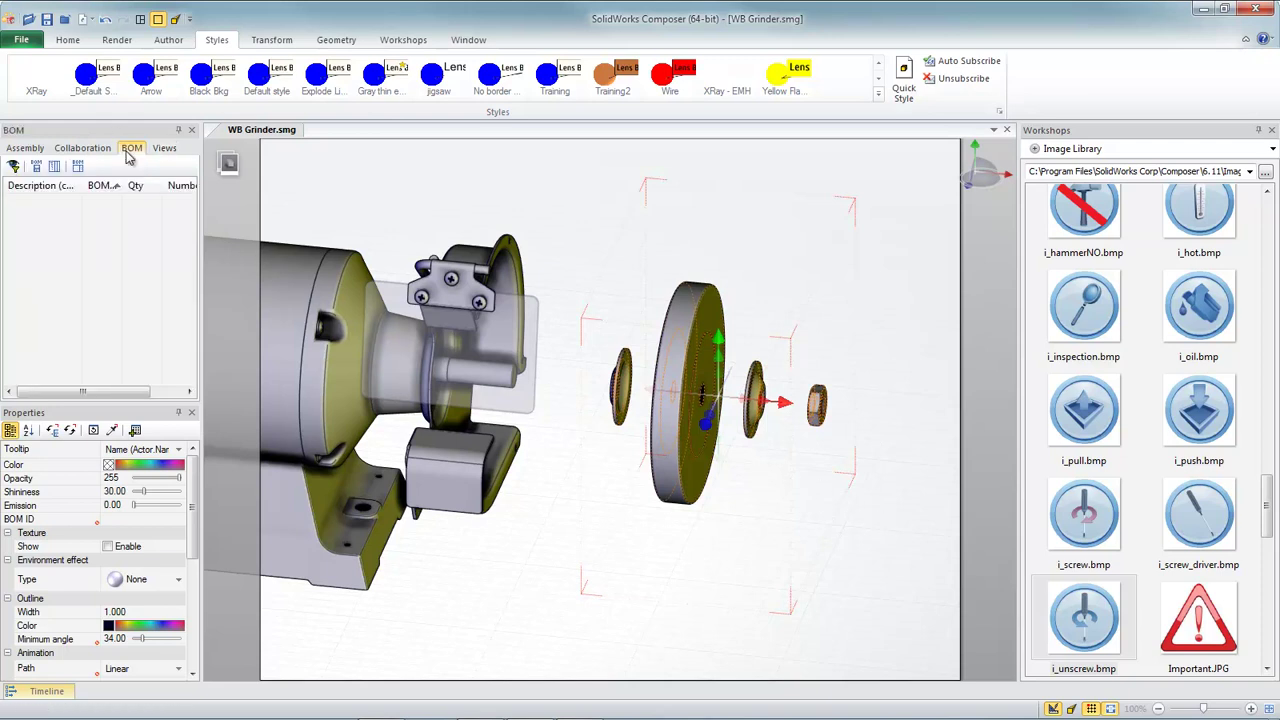
click(76, 167)
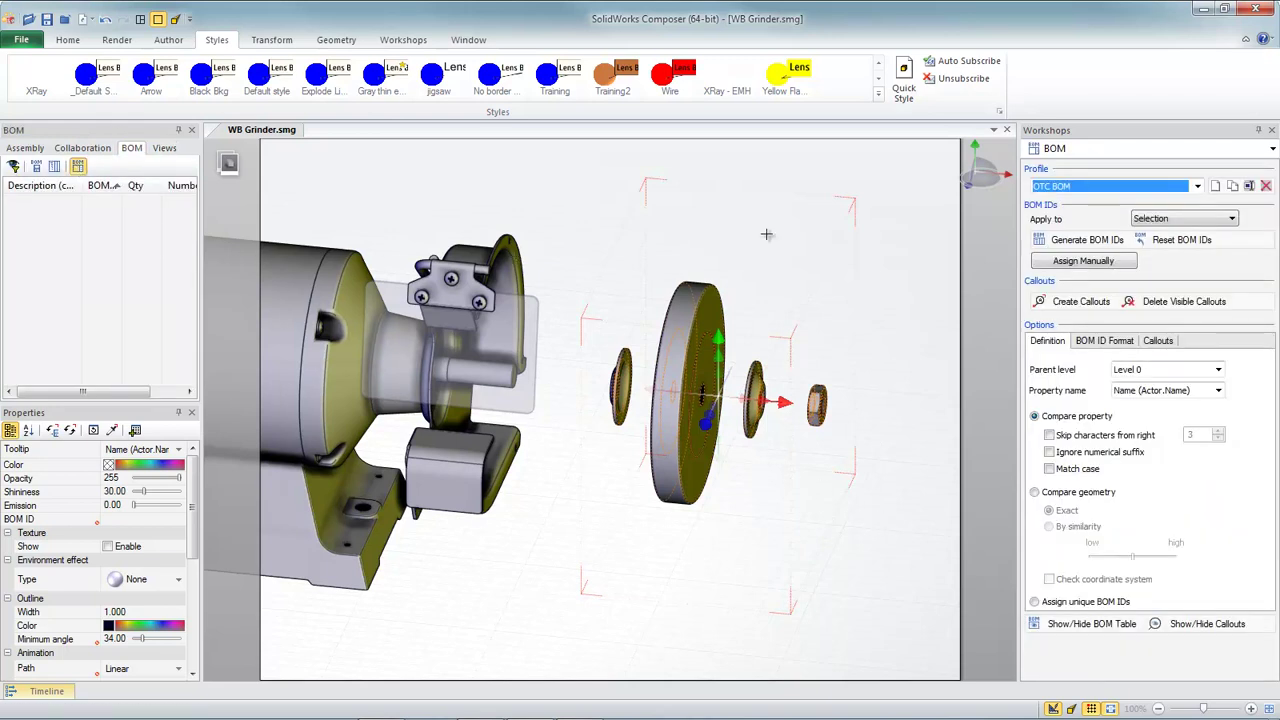
click(1100, 242)
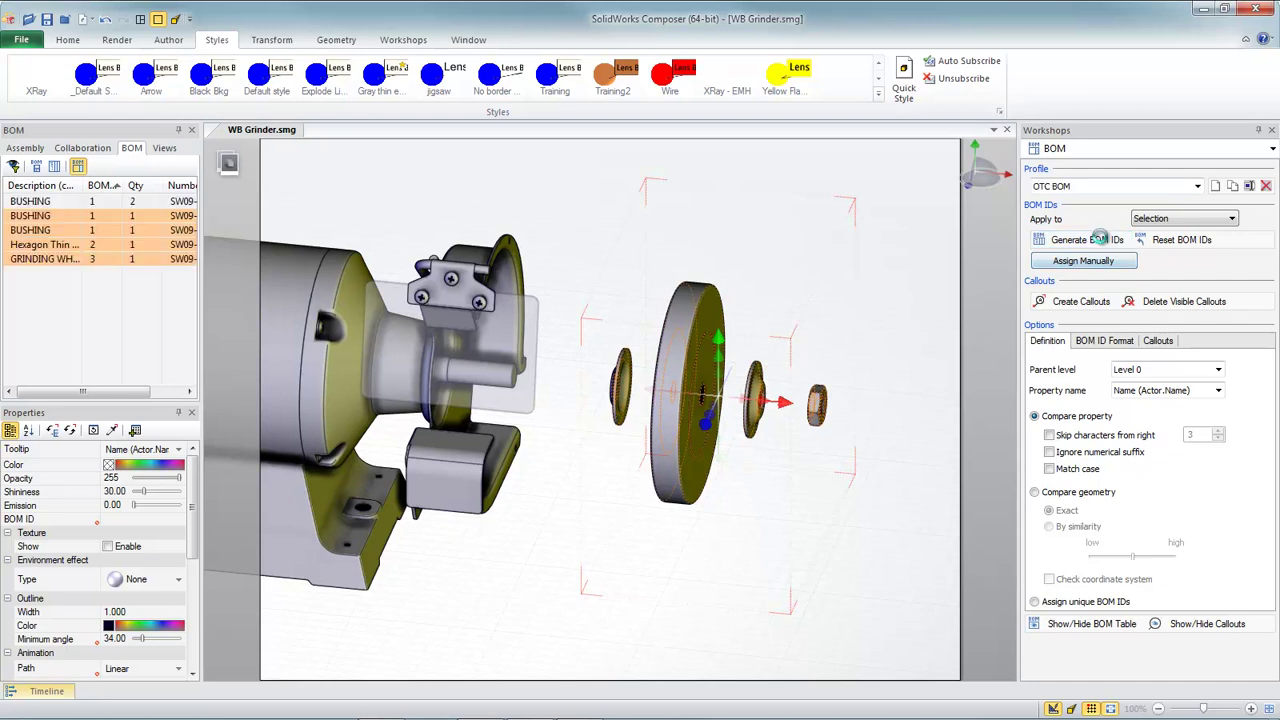
click(1075, 630)
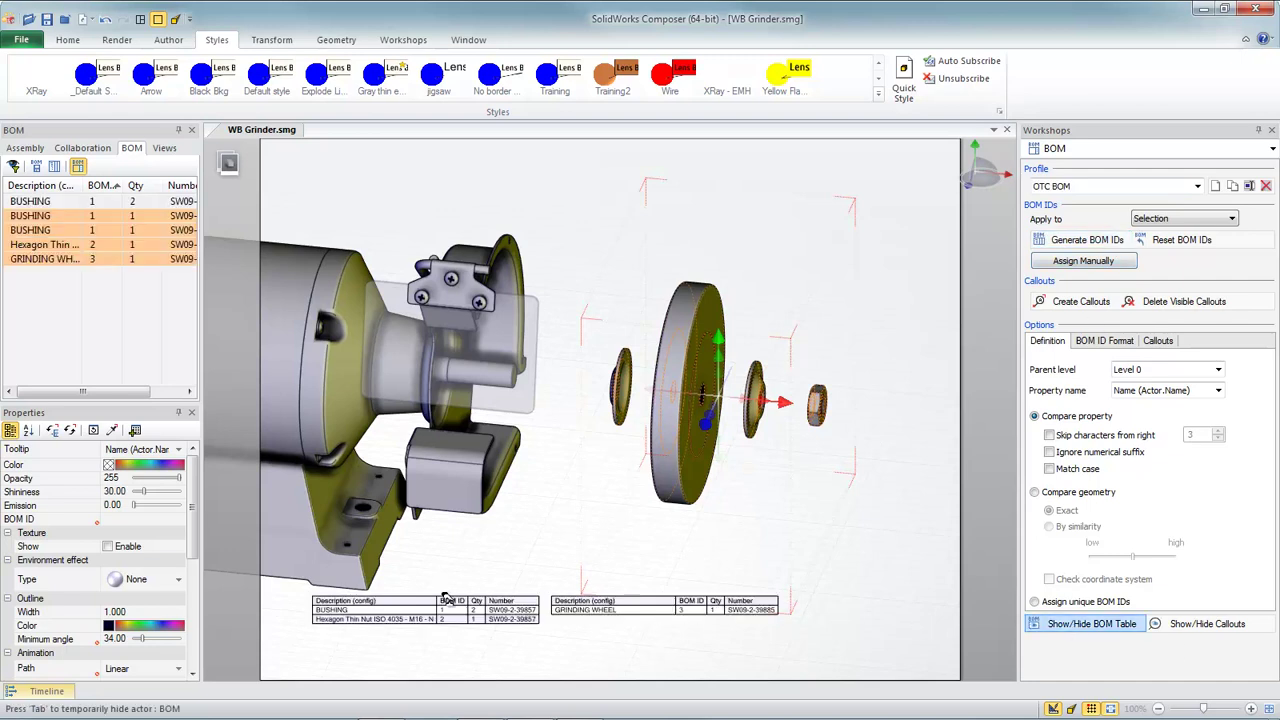
- Narrow the BOM table frame to about 132 mm and move it to the lower-right corner of the page
click(487, 618)
drag(784, 656, 636, 660)
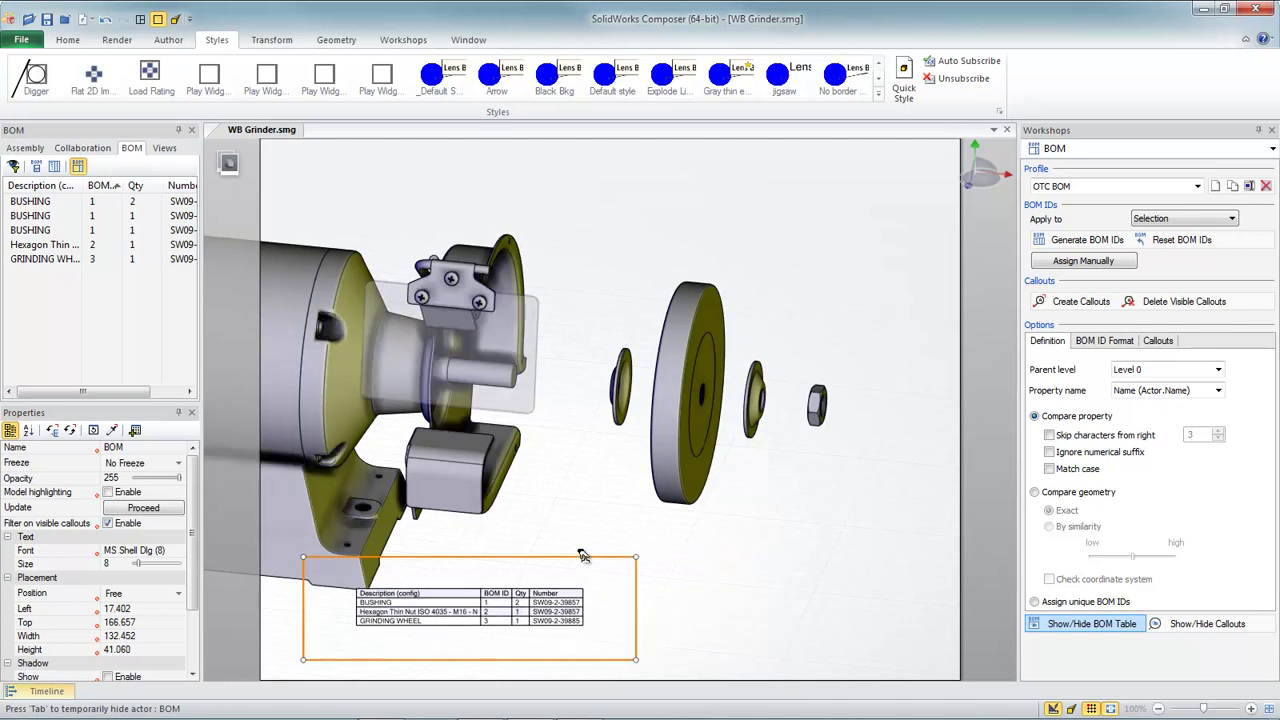
drag(583, 552, 917, 568)
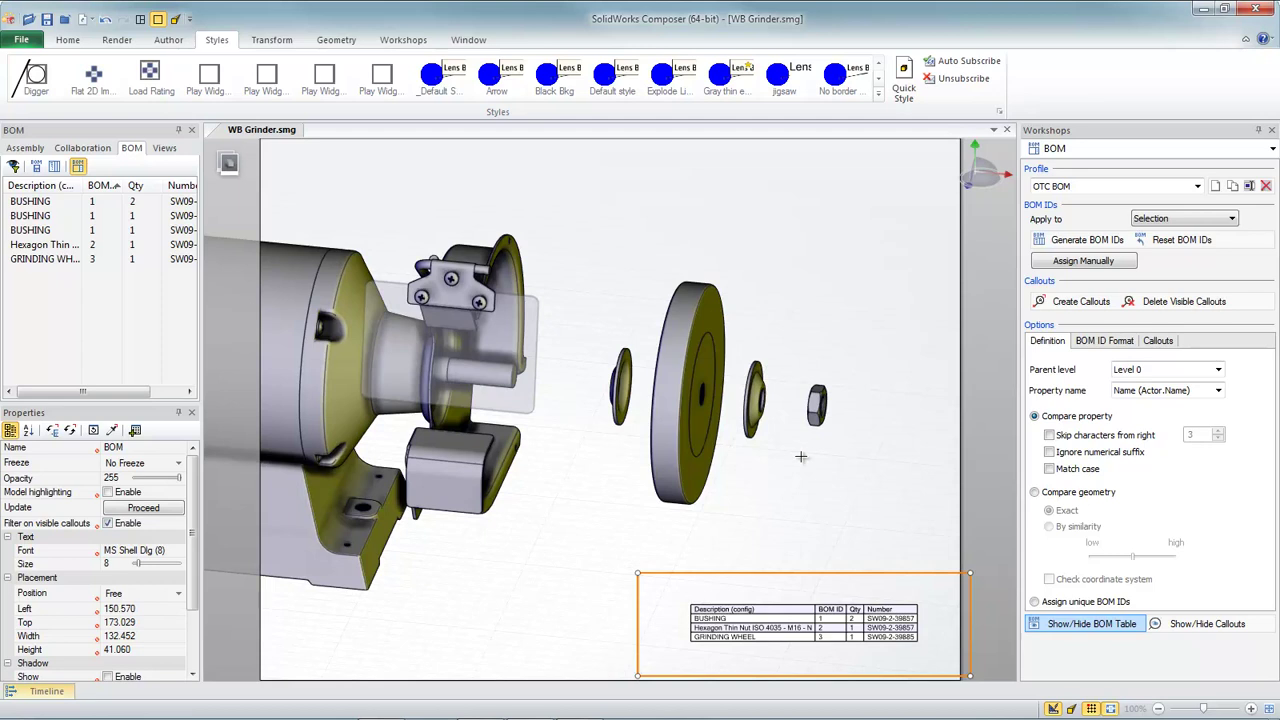
- Create callouts for all parts listed in the BOM and set their auto alignment to Free 2D
click(45, 259)
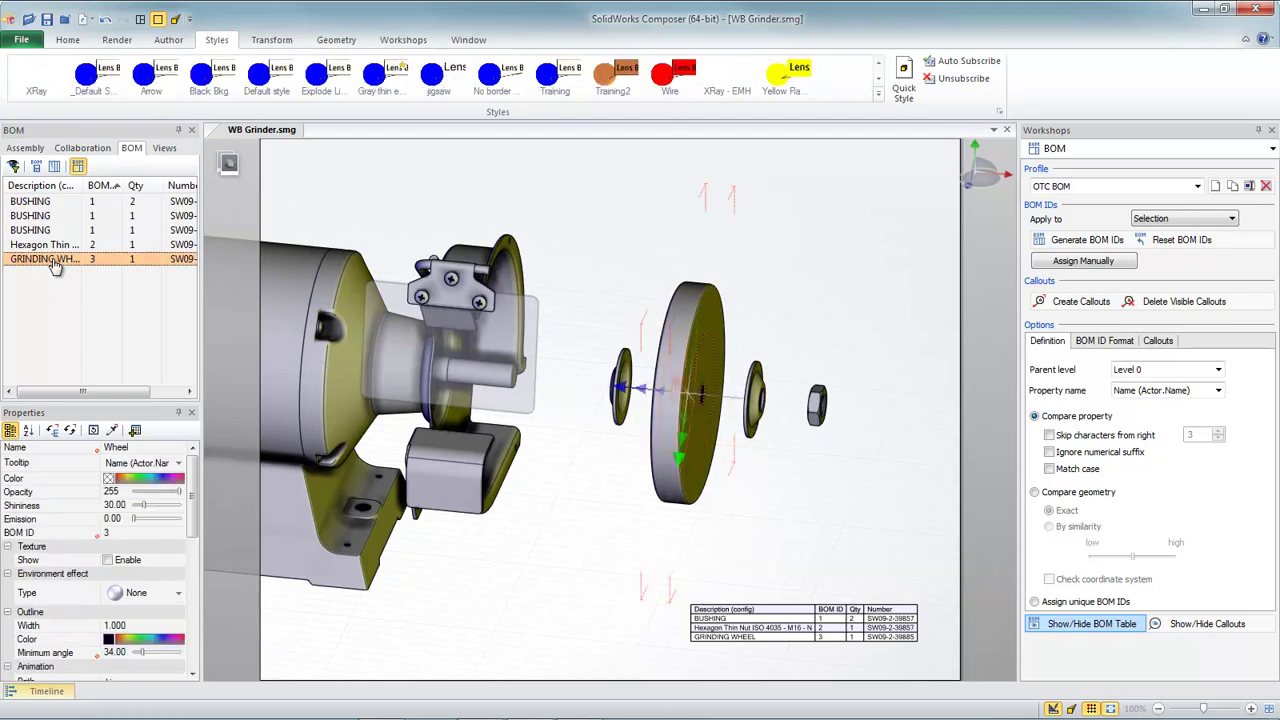
shift+click(45, 201)
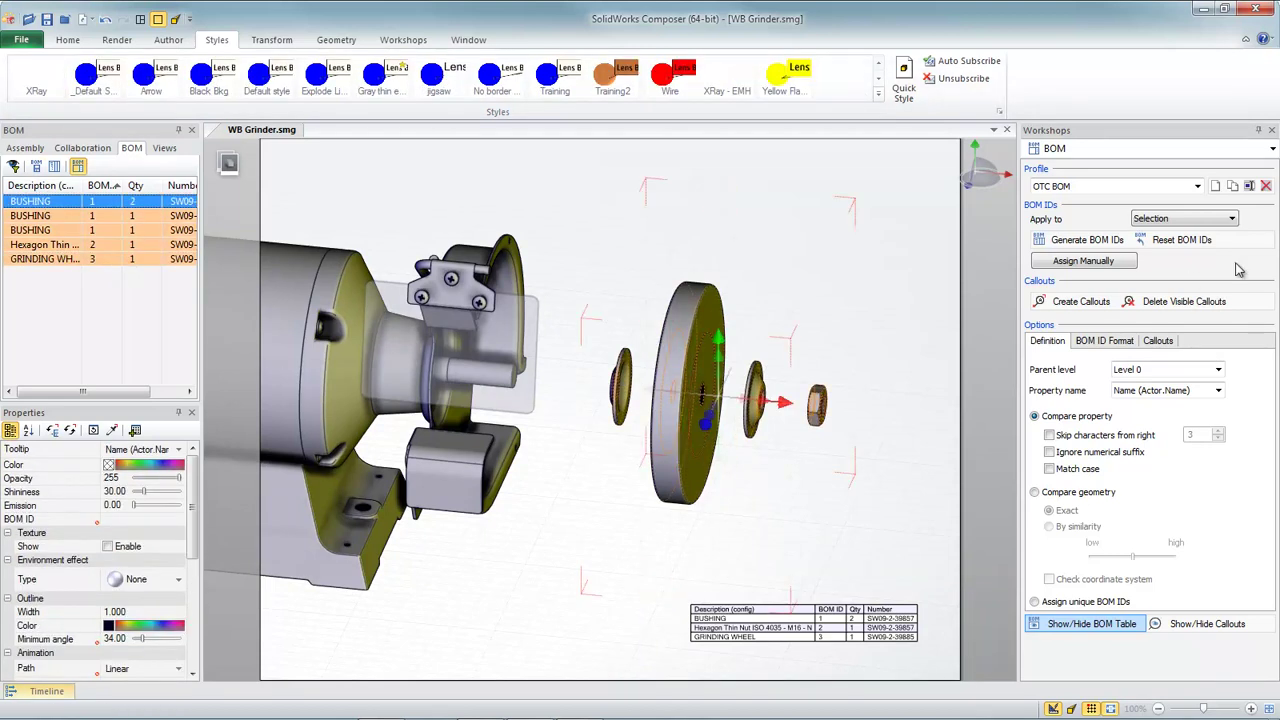
click(1085, 301)
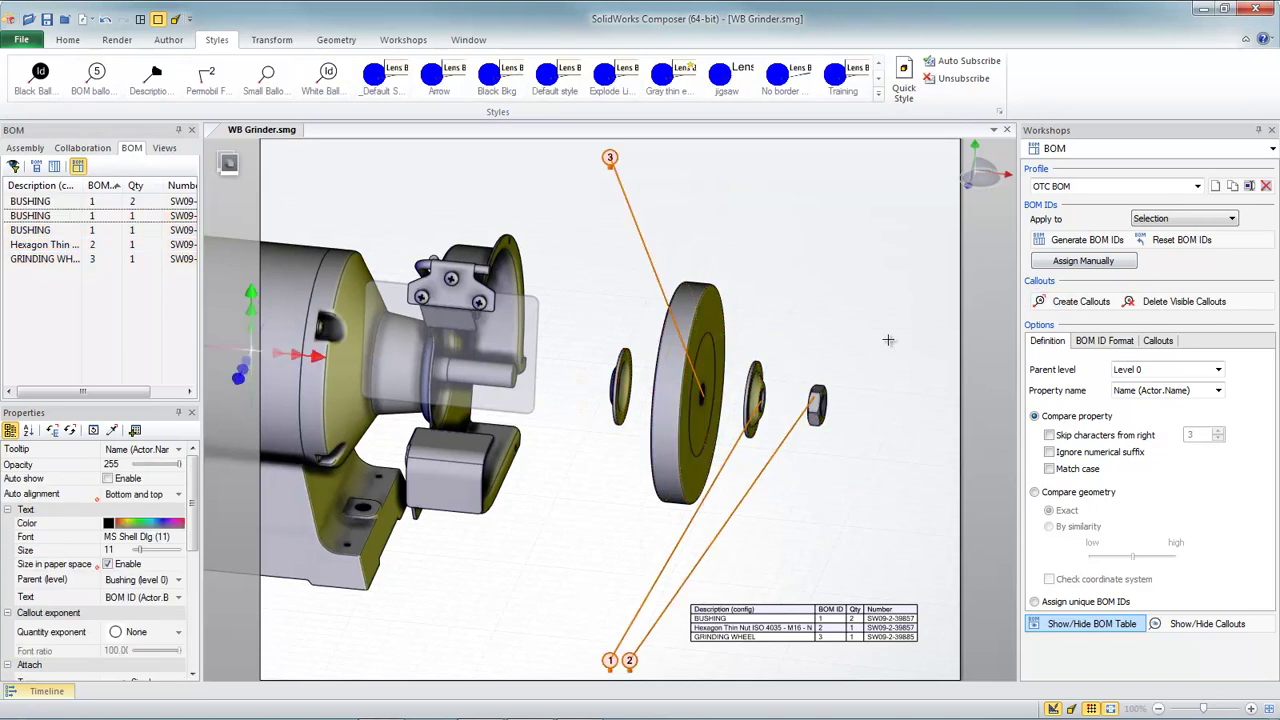
click(172, 494)
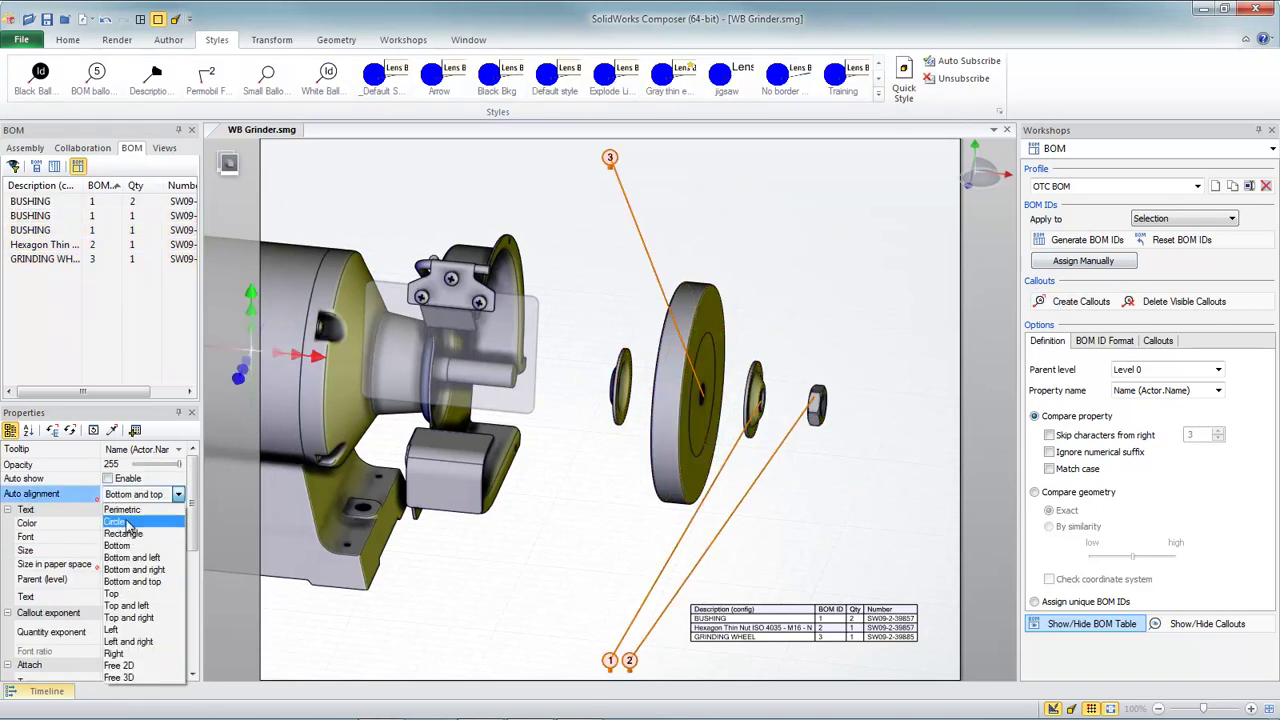
click(140, 667)
click(499, 205)
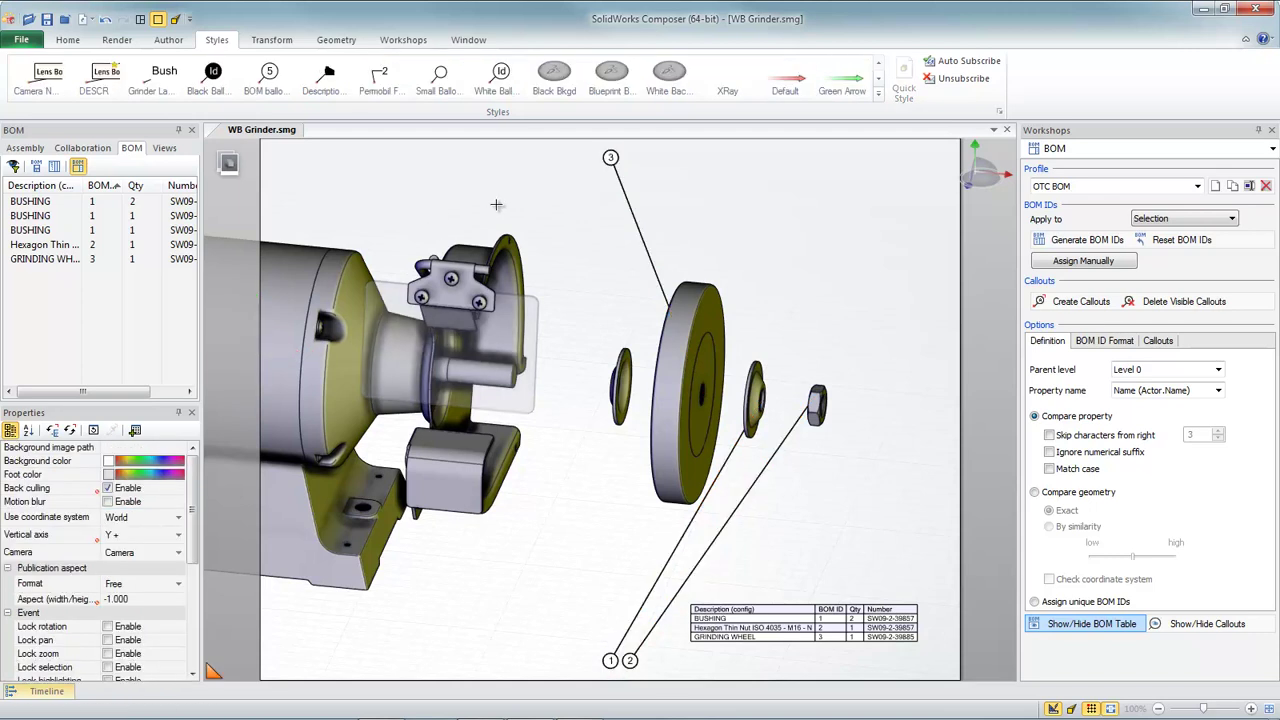
- Draw a magnetic line about 147 mm long above the exploded parts and attach the three callouts to it
click(168, 39)
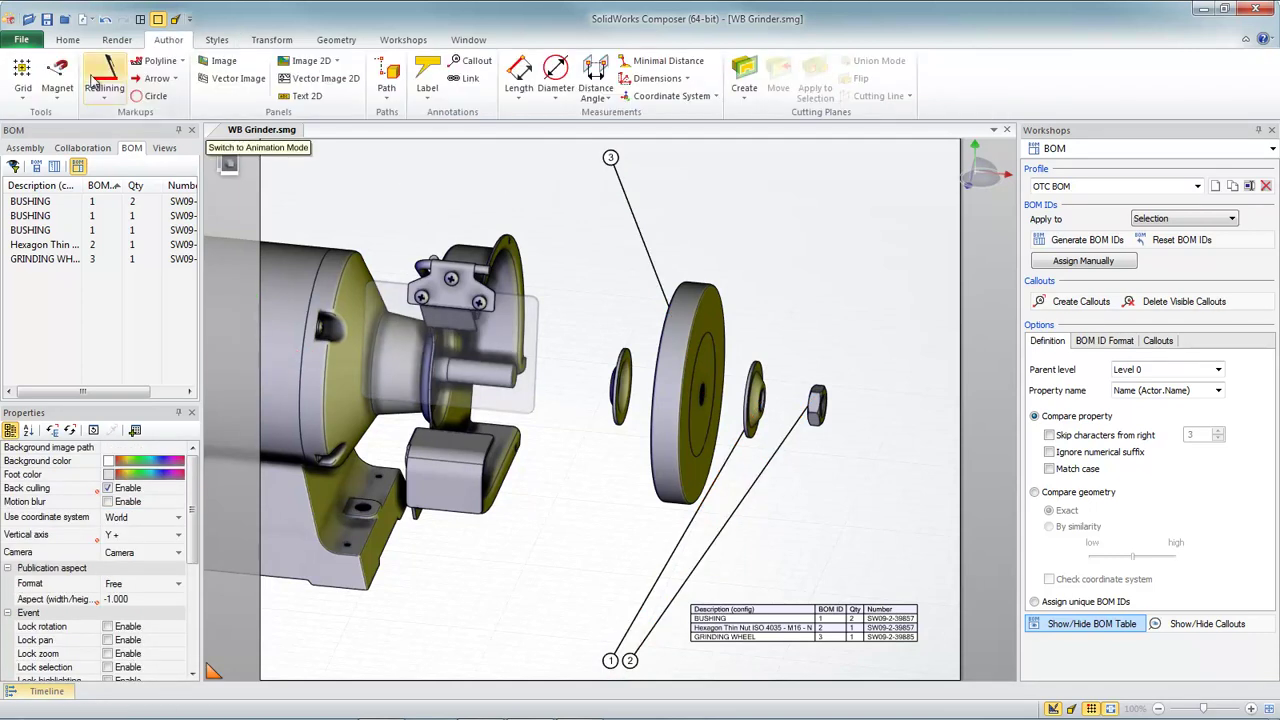
click(60, 76)
click(555, 184)
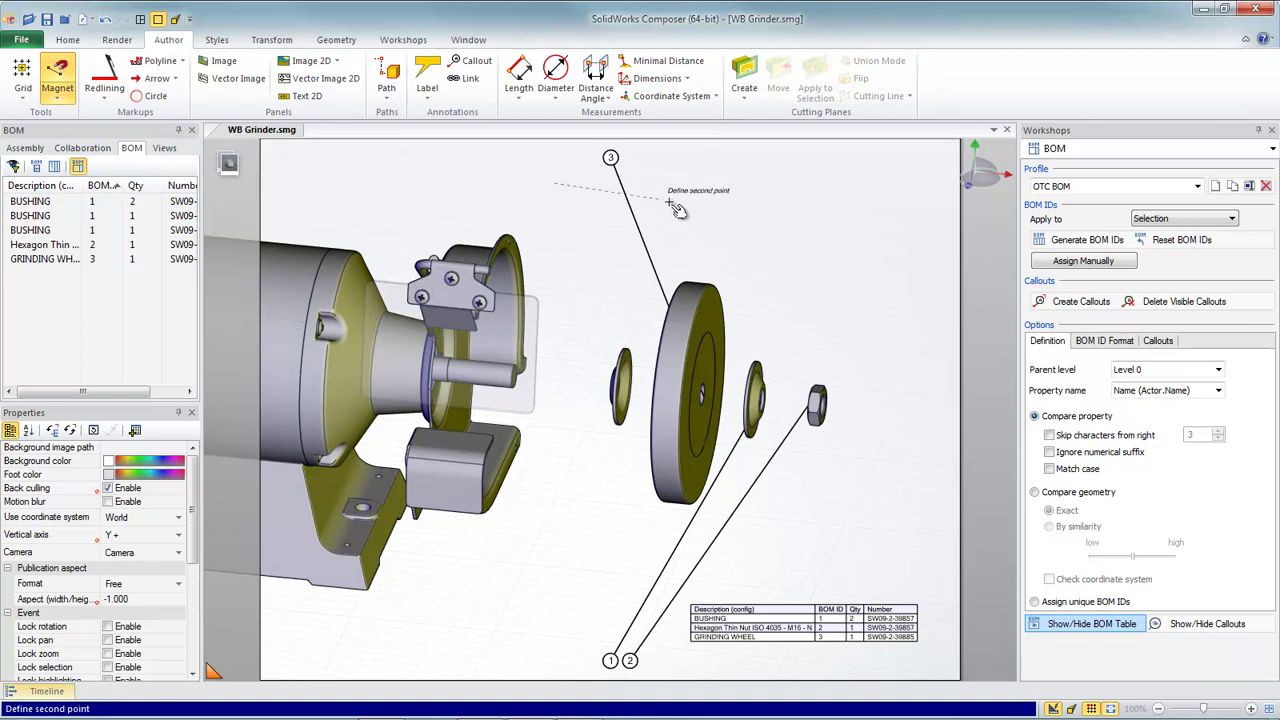
click(903, 268)
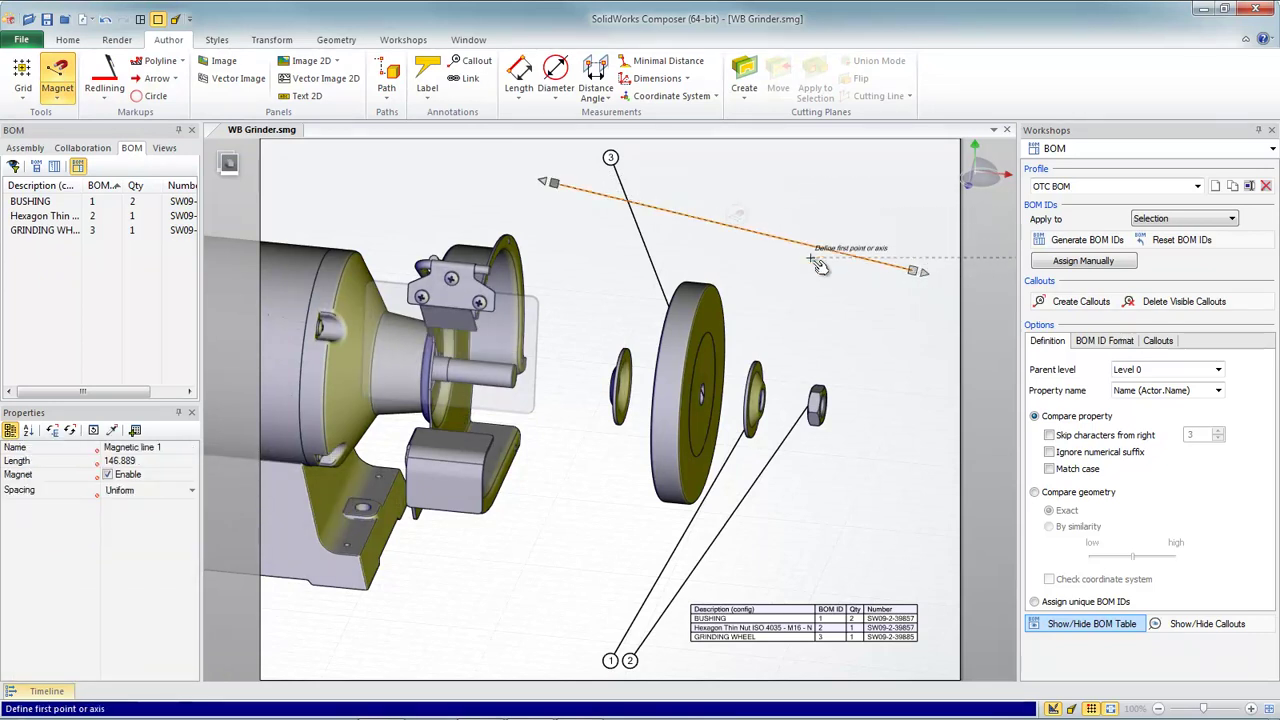
key(Escape)
drag(808, 243, 826, 216)
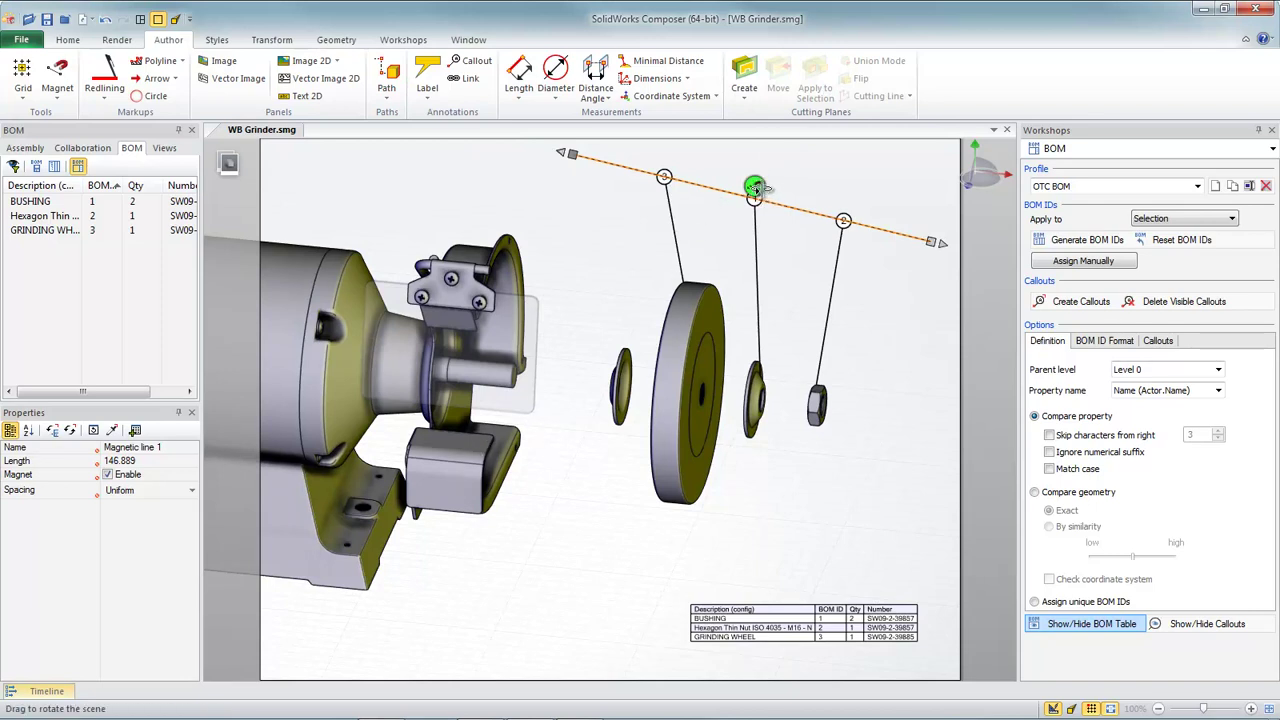
- Align the magnetic line to an axis picked on the tool rest below the spindle
click(755, 187)
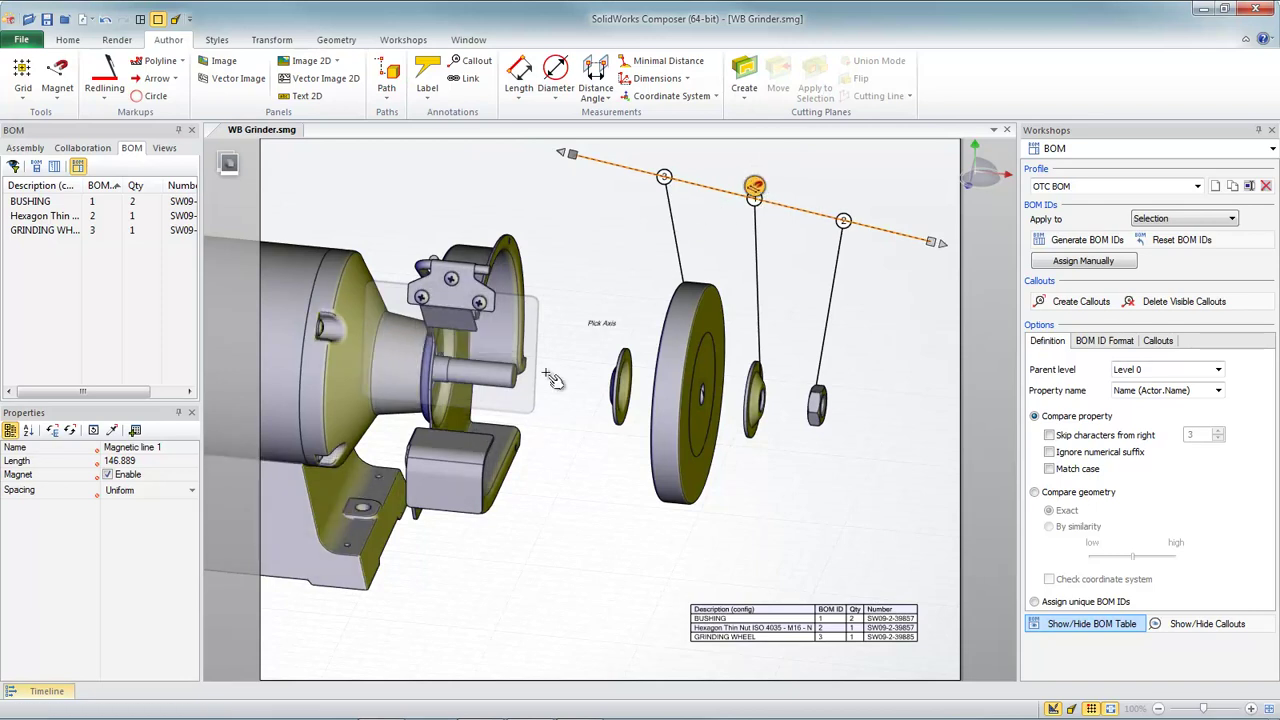
click(455, 460)
click(610, 522)
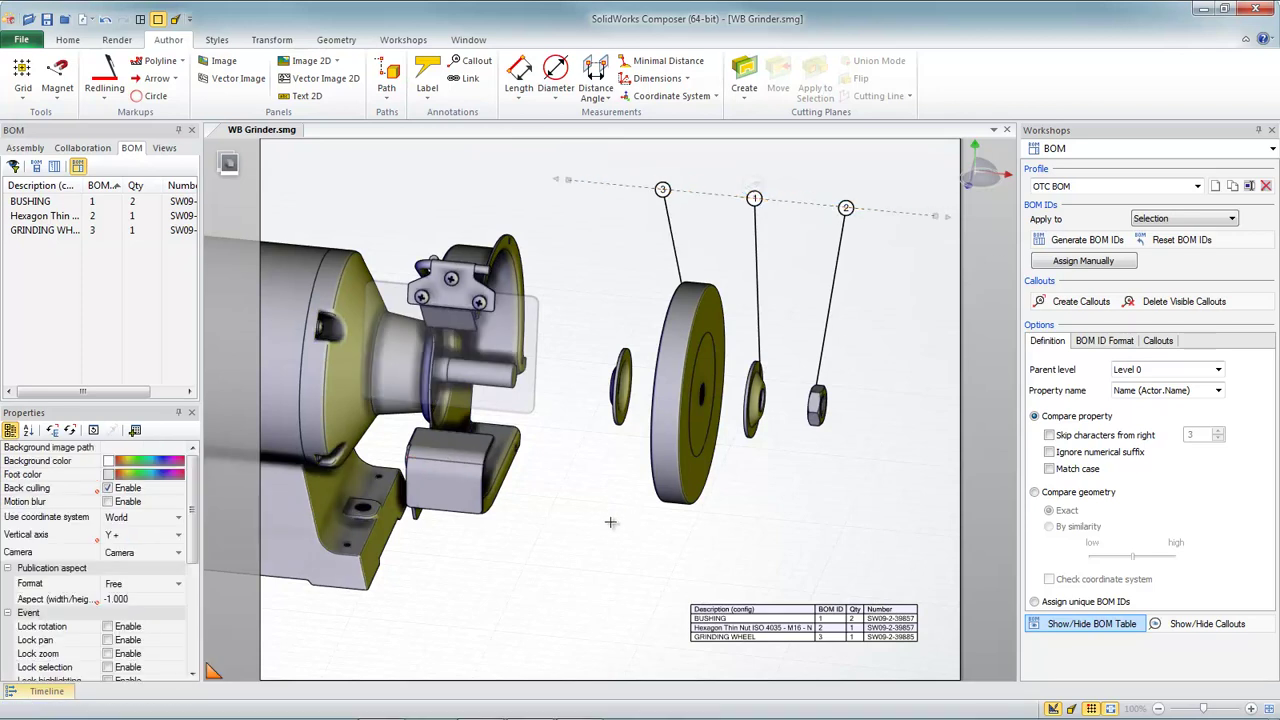
- Add a straight arrow about 185 mm long along the spindle axis, with its head at the nut and its tail near the shaft
click(153, 80)
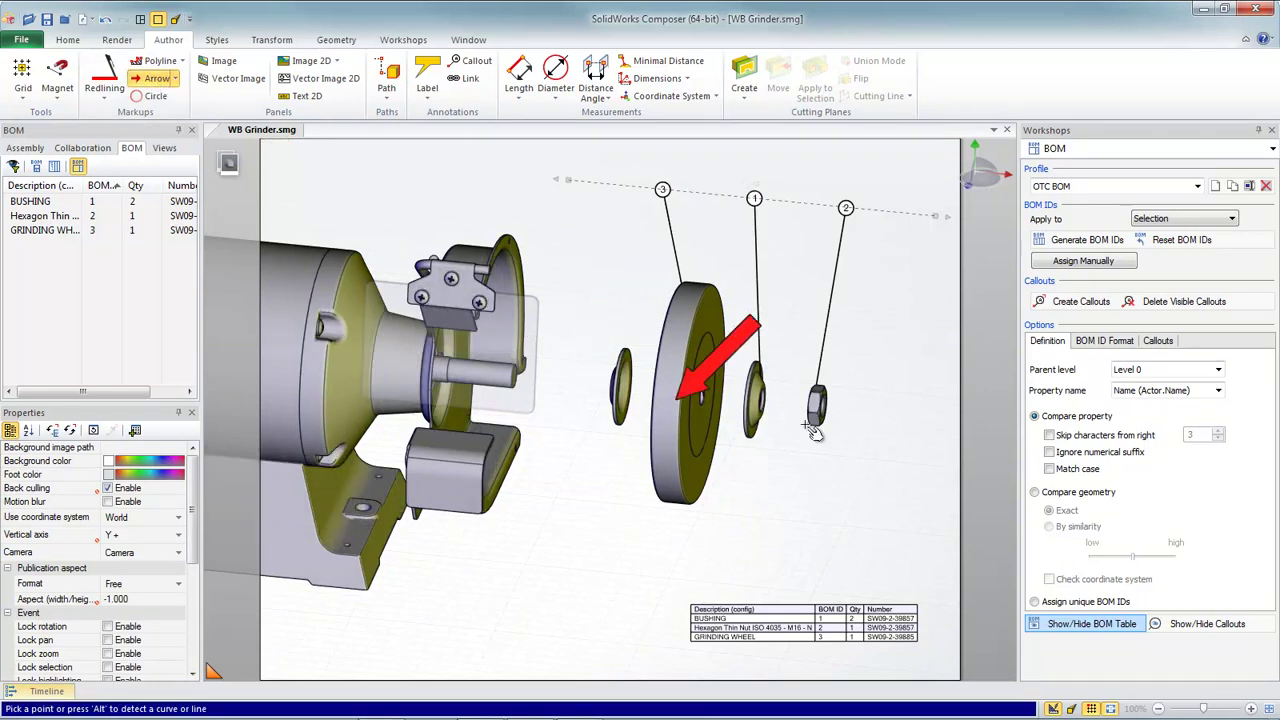
key(alt)
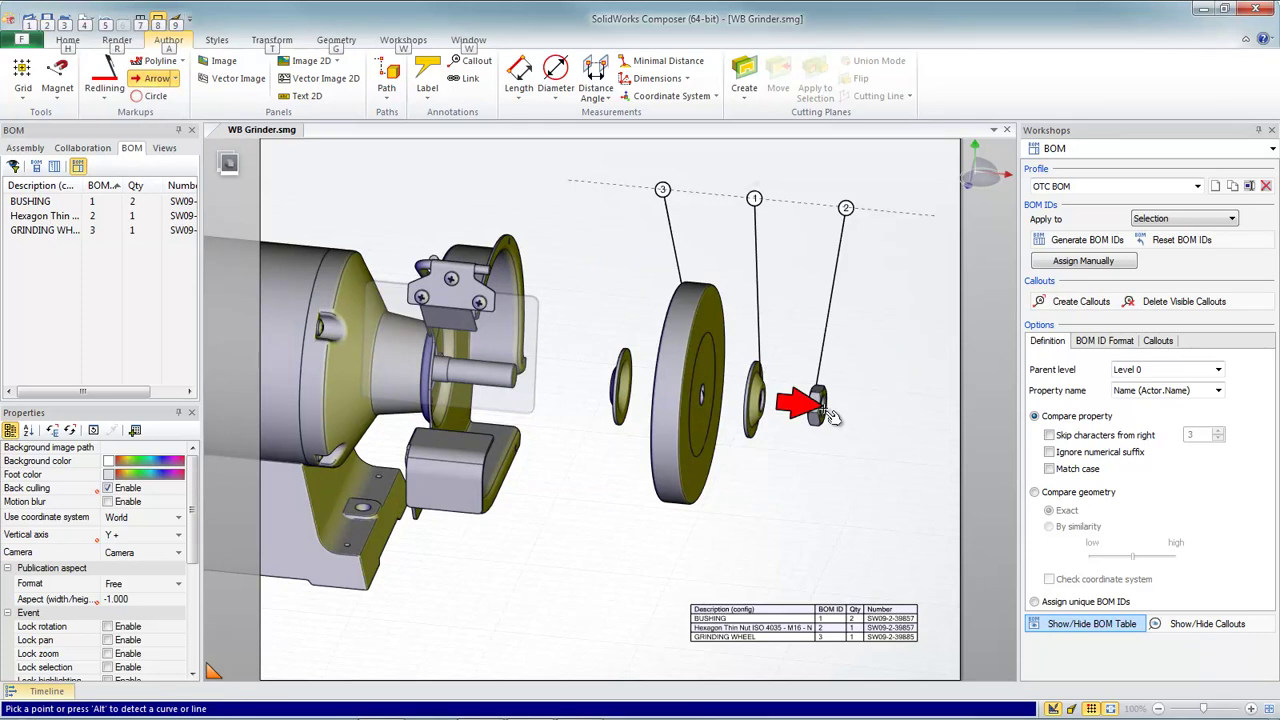
click(830, 415)
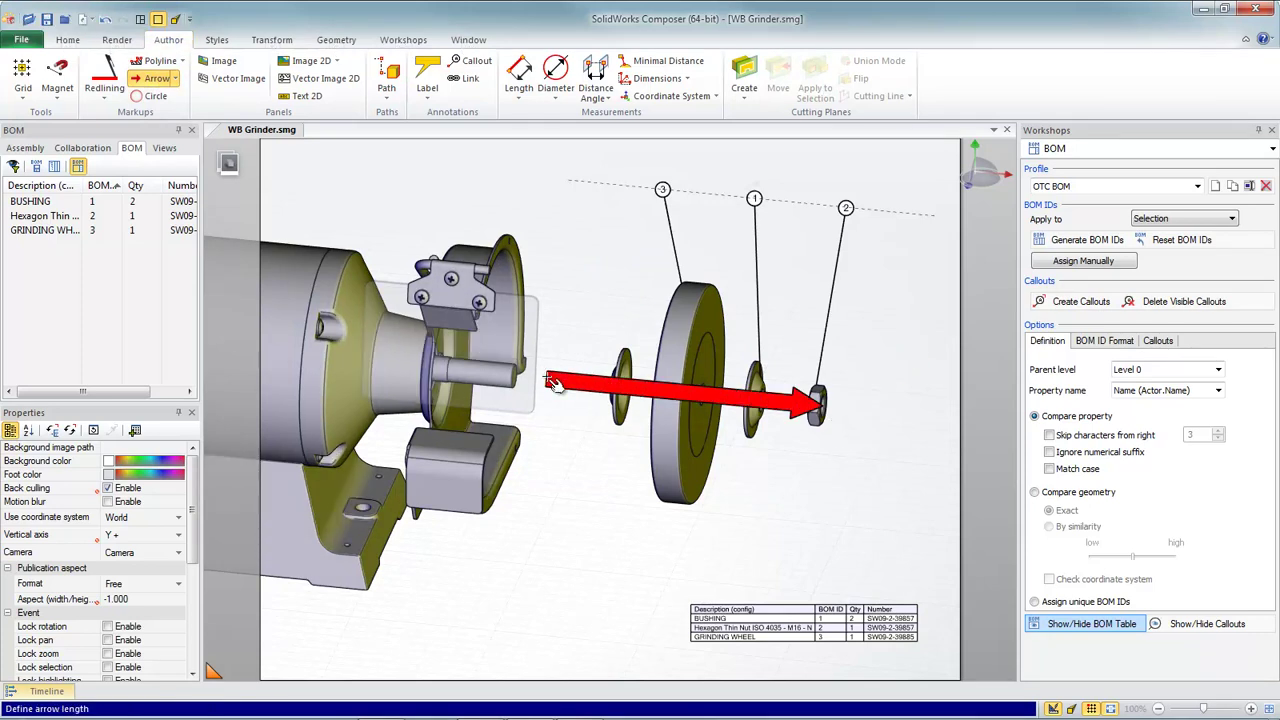
key(alt)
click(570, 316)
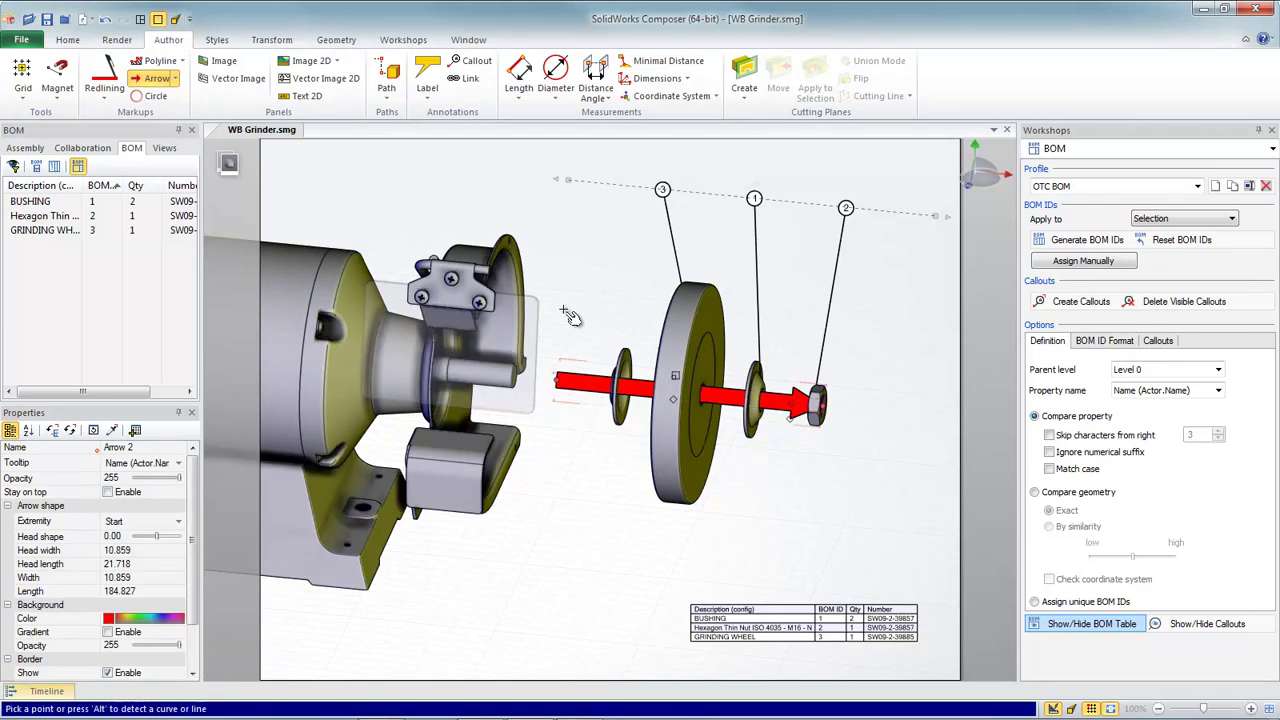
key(Escape)
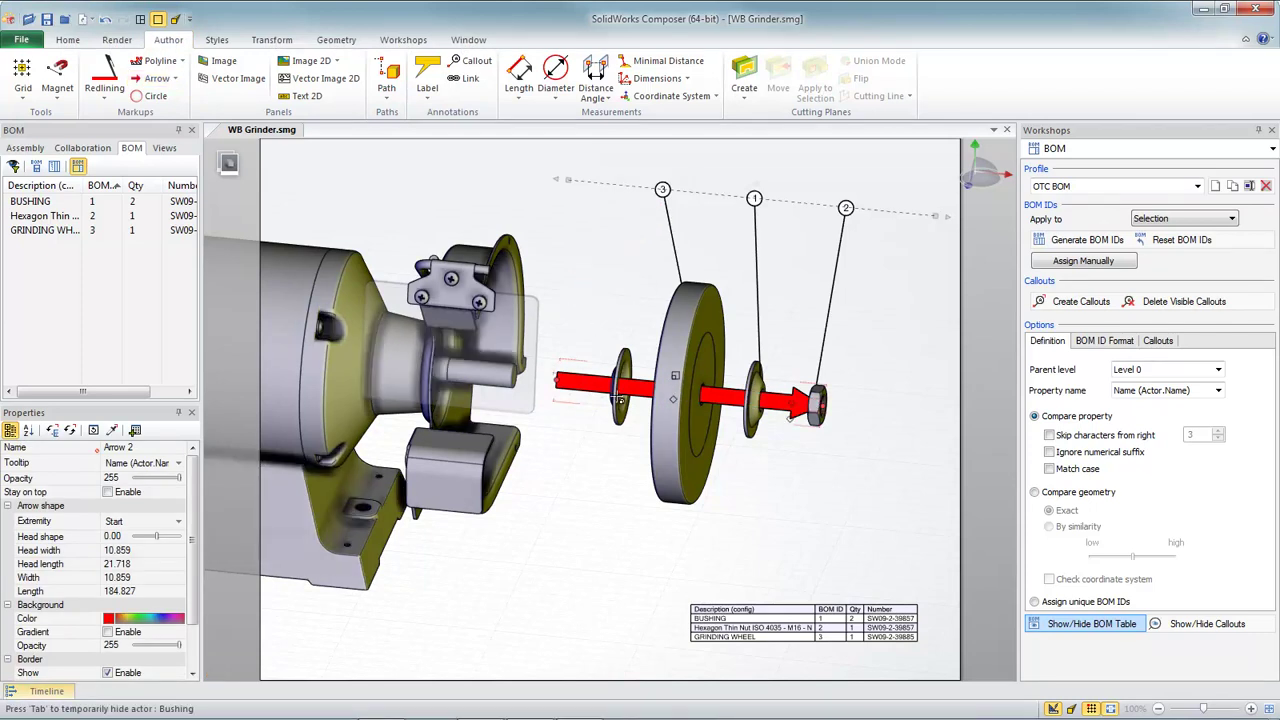
- Apply a translucent red arrow style with a fading tail to the straight arrow
click(222, 41)
click(151, 78)
click(606, 512)
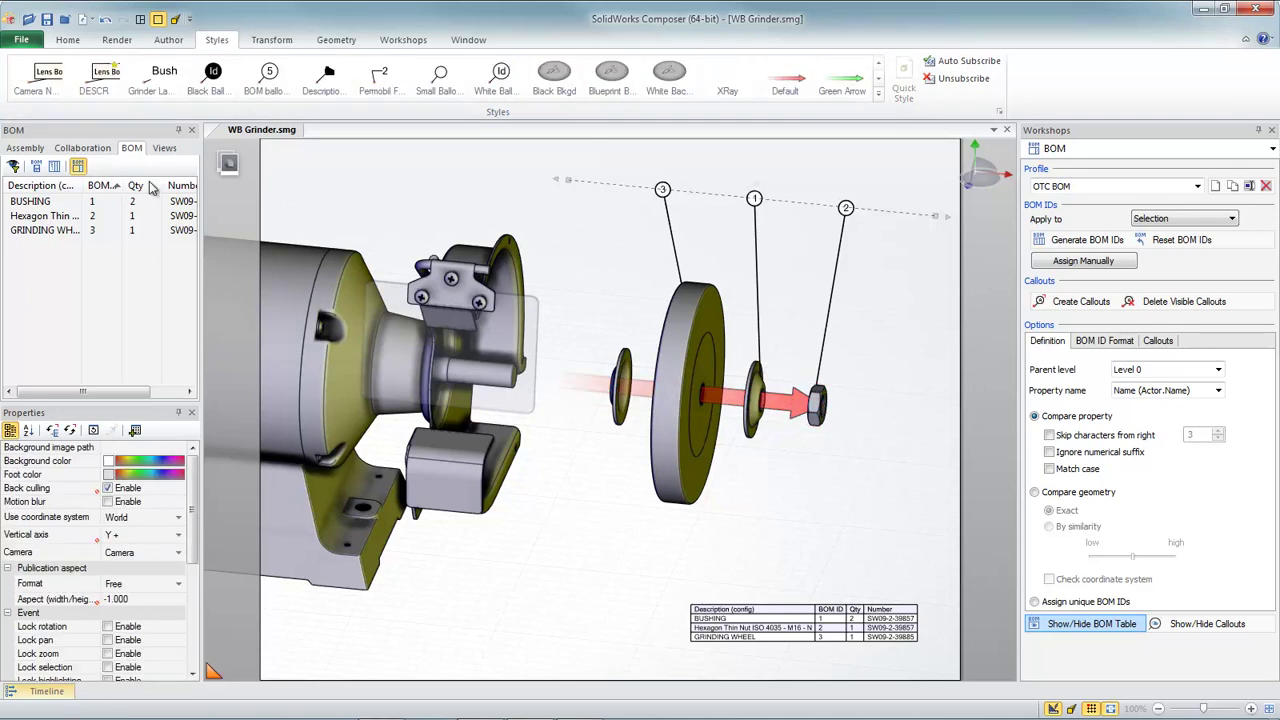
- Update View 3 with the callouts, magnetic line, arrow and BOM table
click(162, 148)
click(84, 362)
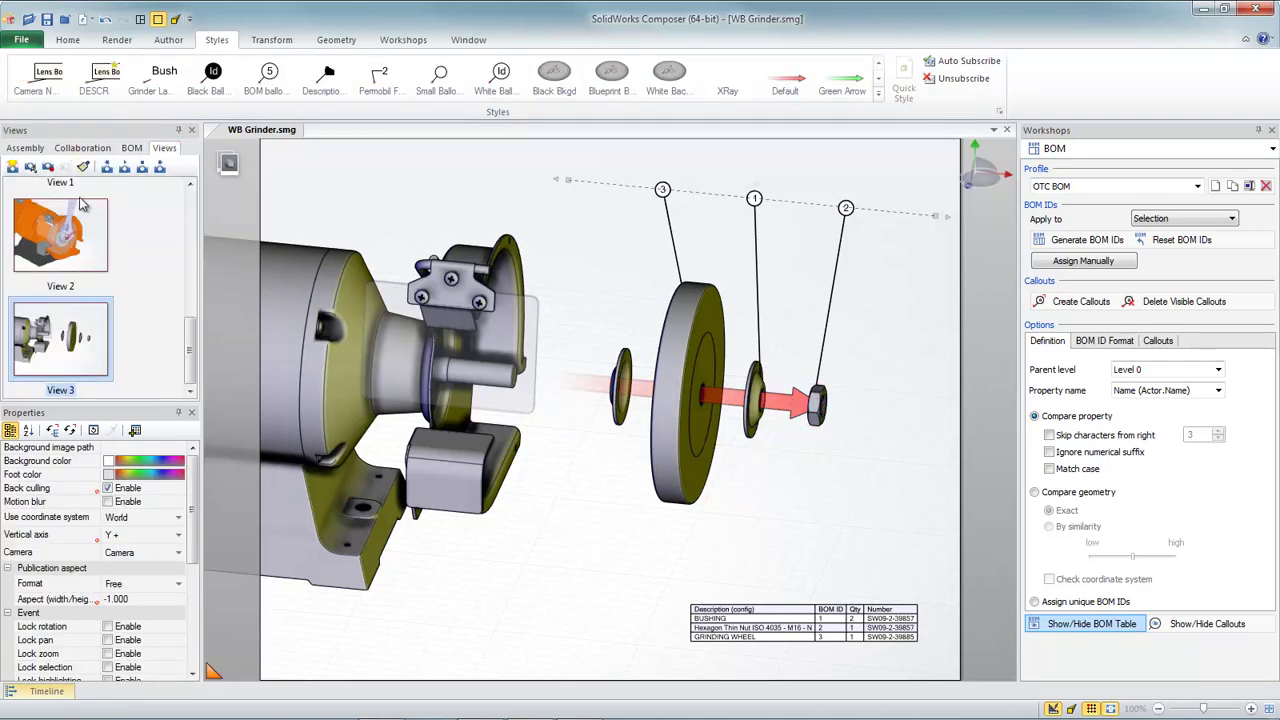
click(47, 168)
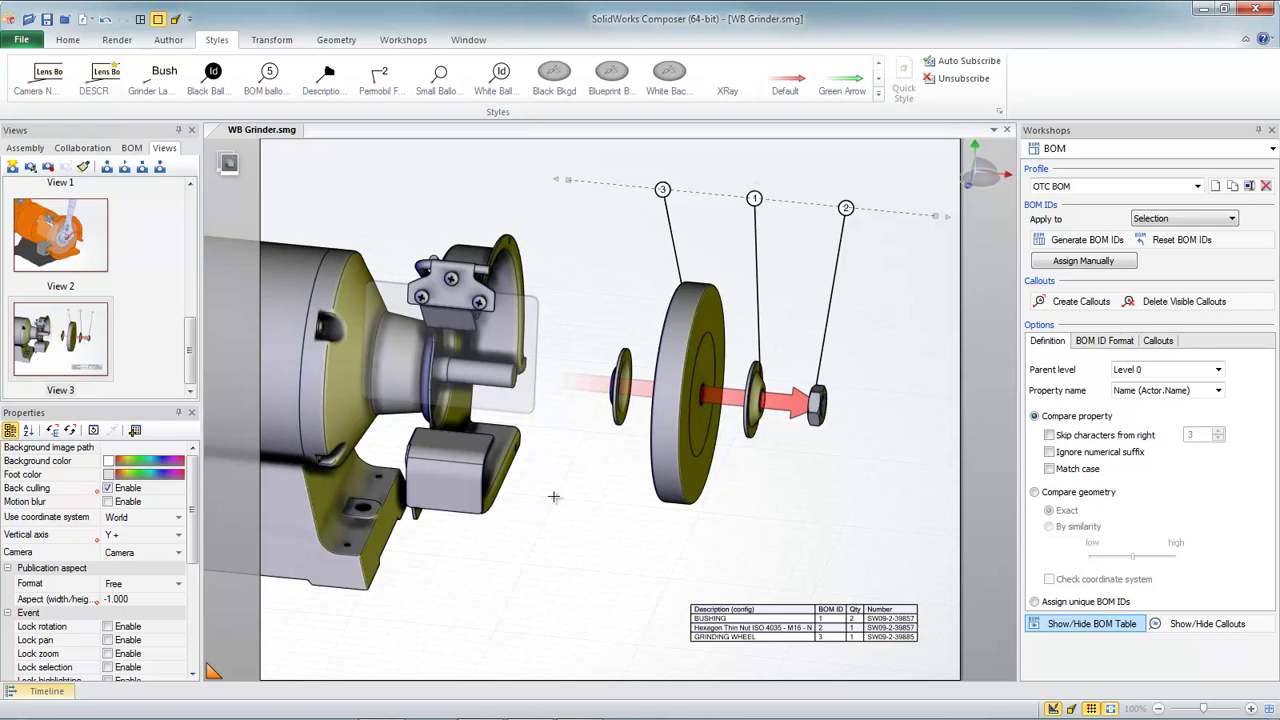
key(alt+Tab)
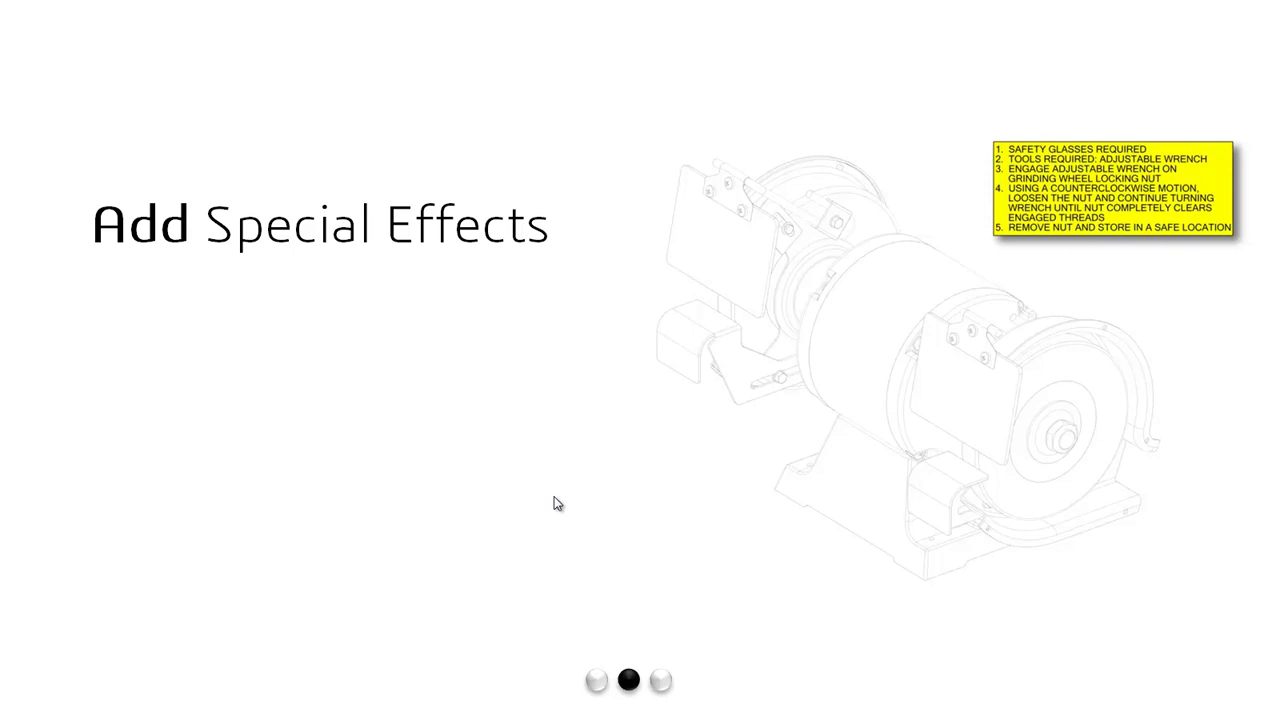
click(554, 496)
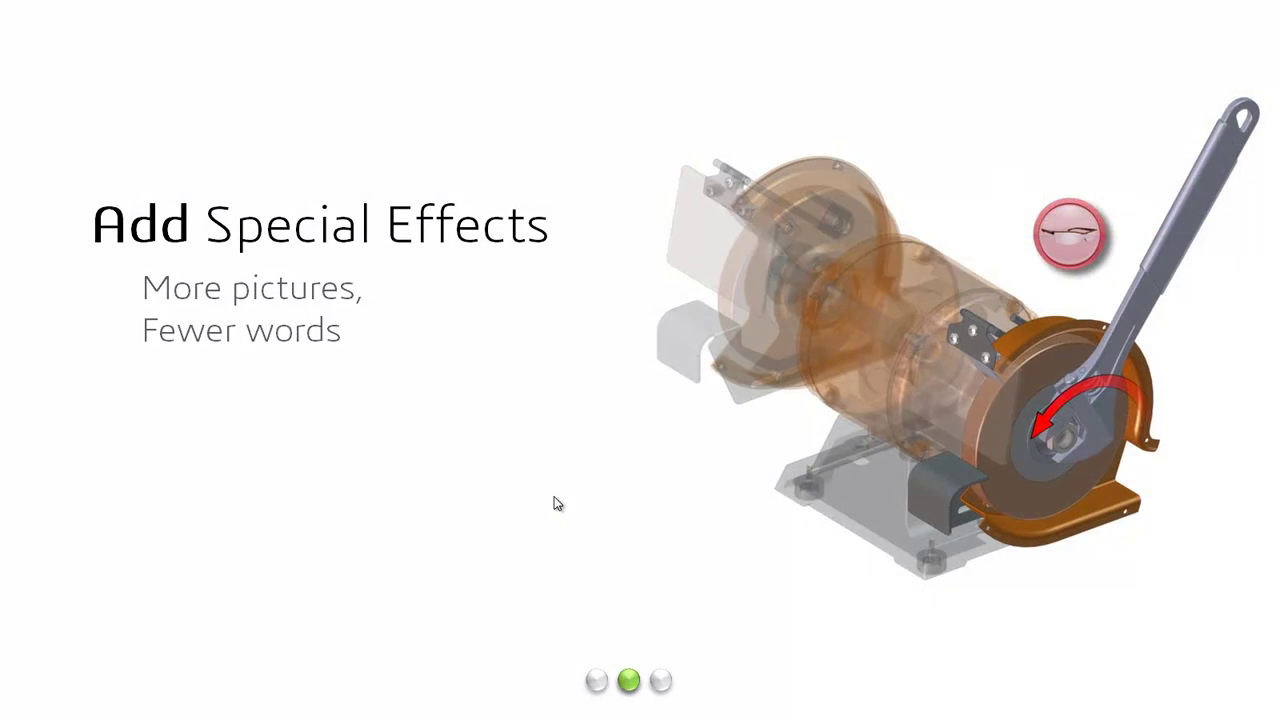
click(554, 496)
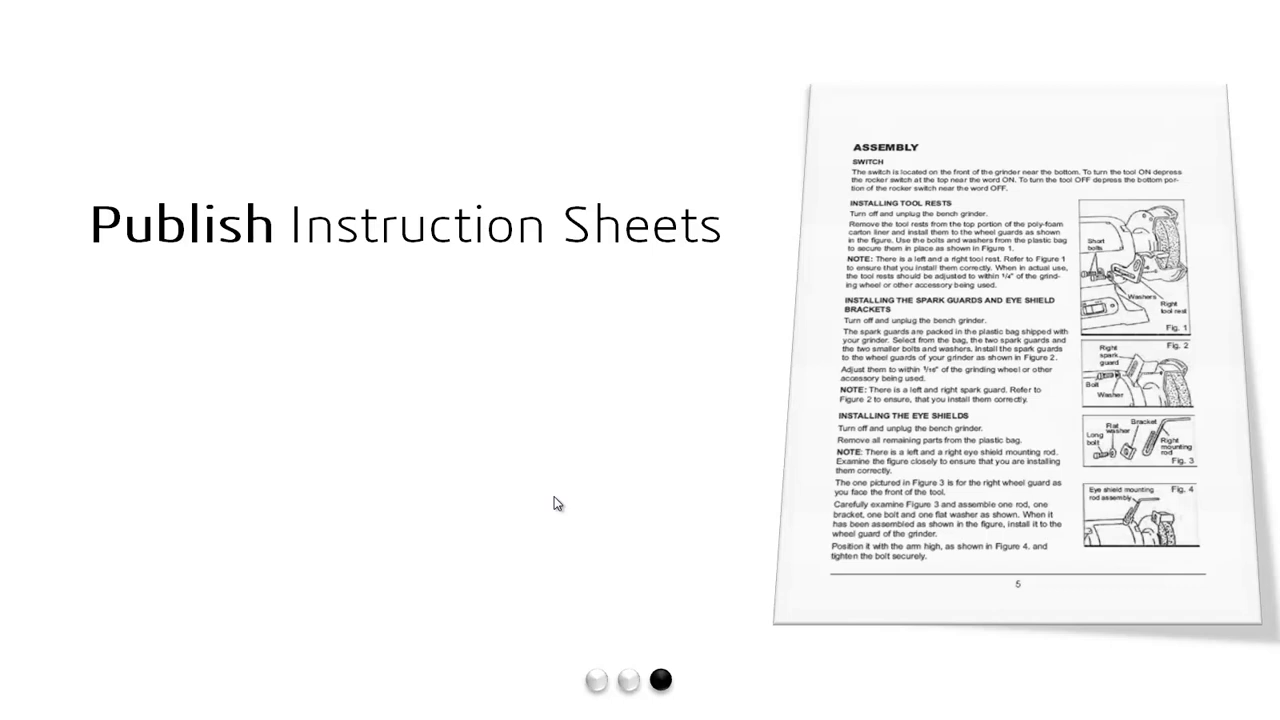
key(alt+Tab)
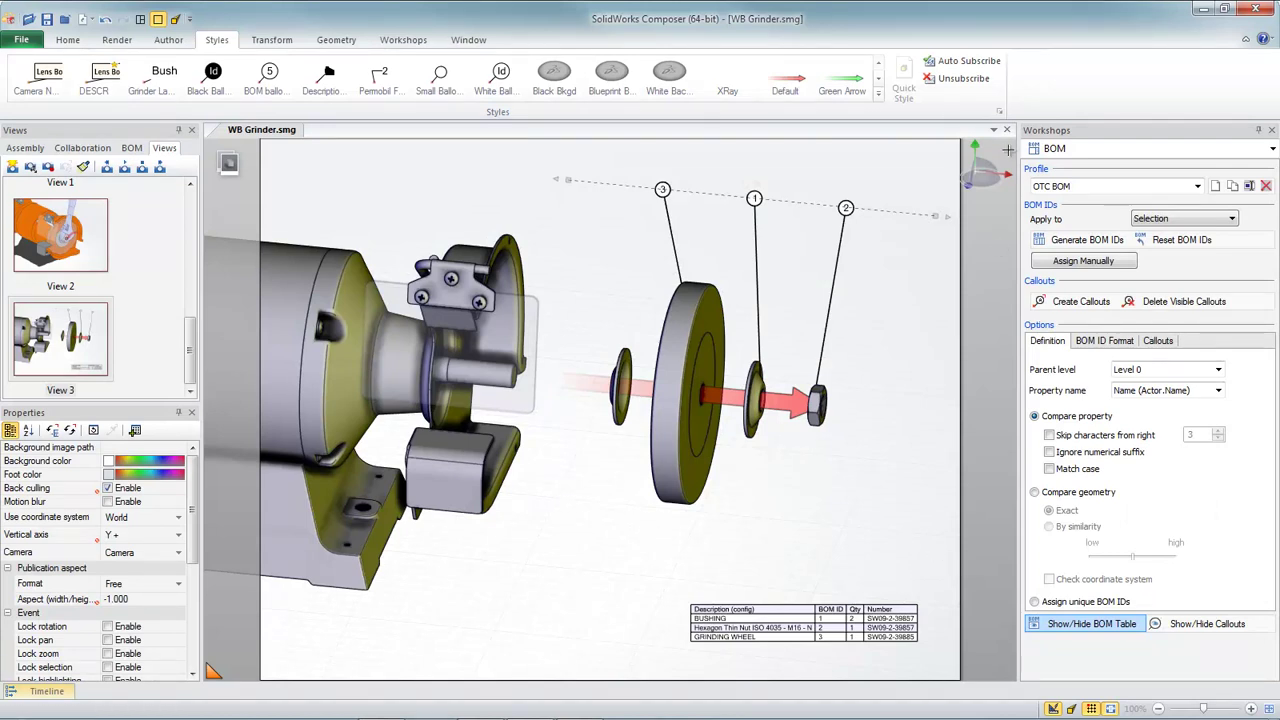
- Open the High Resolution Image workshop and choose the profile "Instruction Sheet A format 3 in wide"
click(1272, 148)
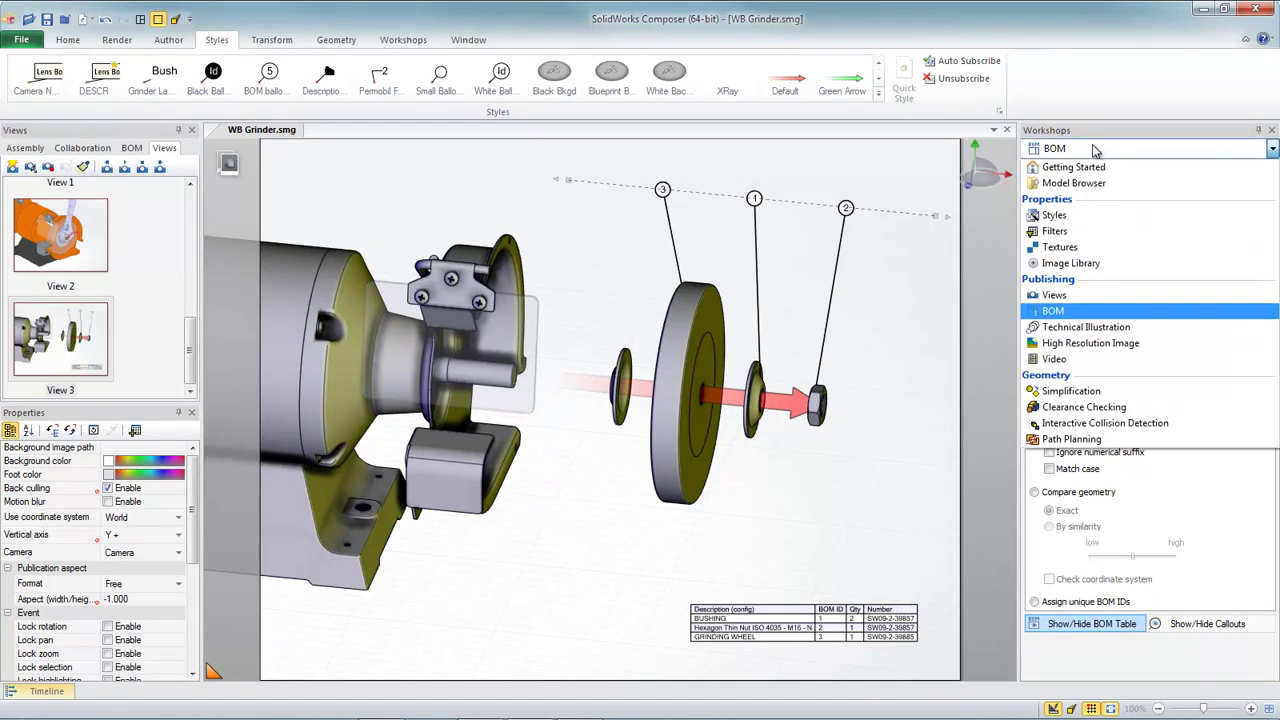
click(1090, 344)
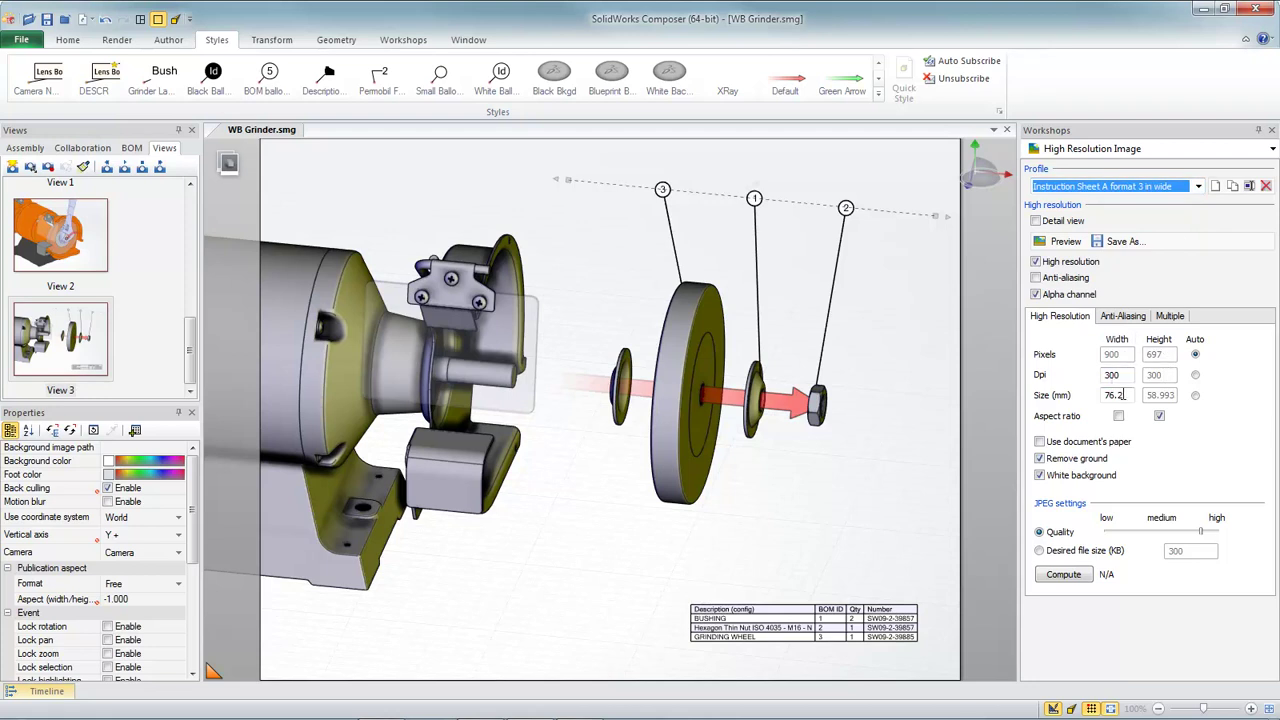
click(1198, 186)
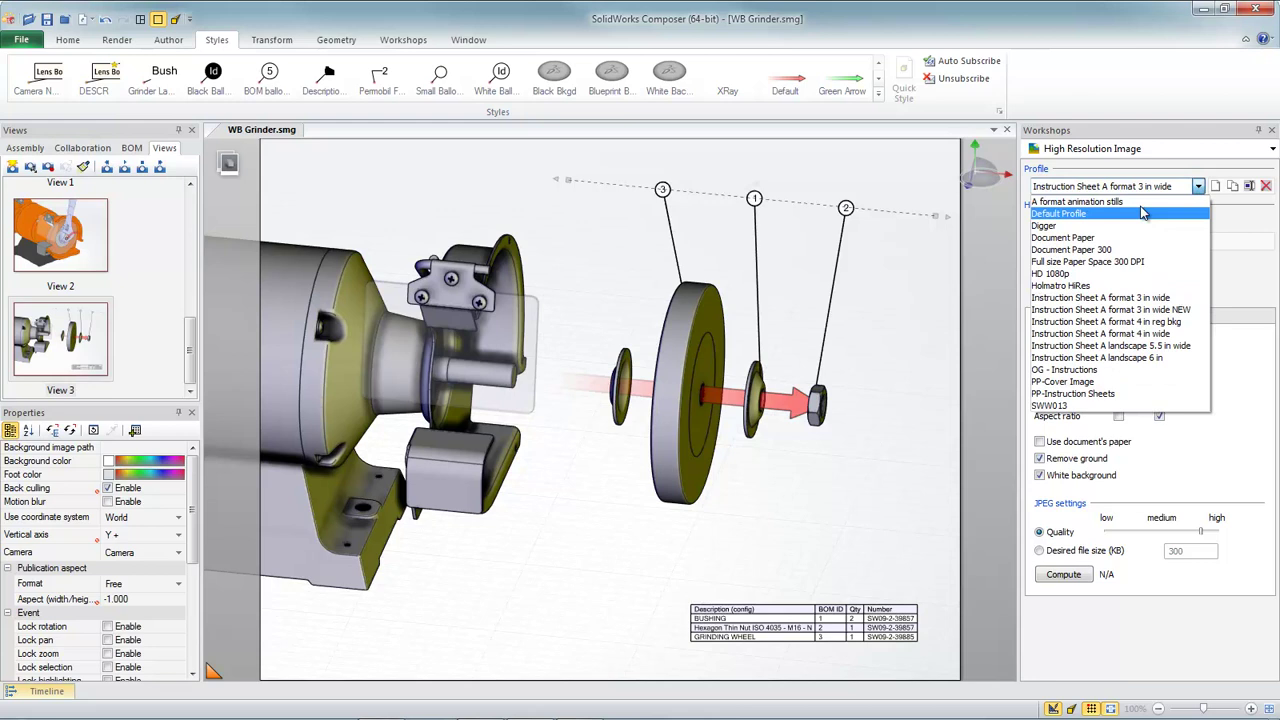
click(1100, 297)
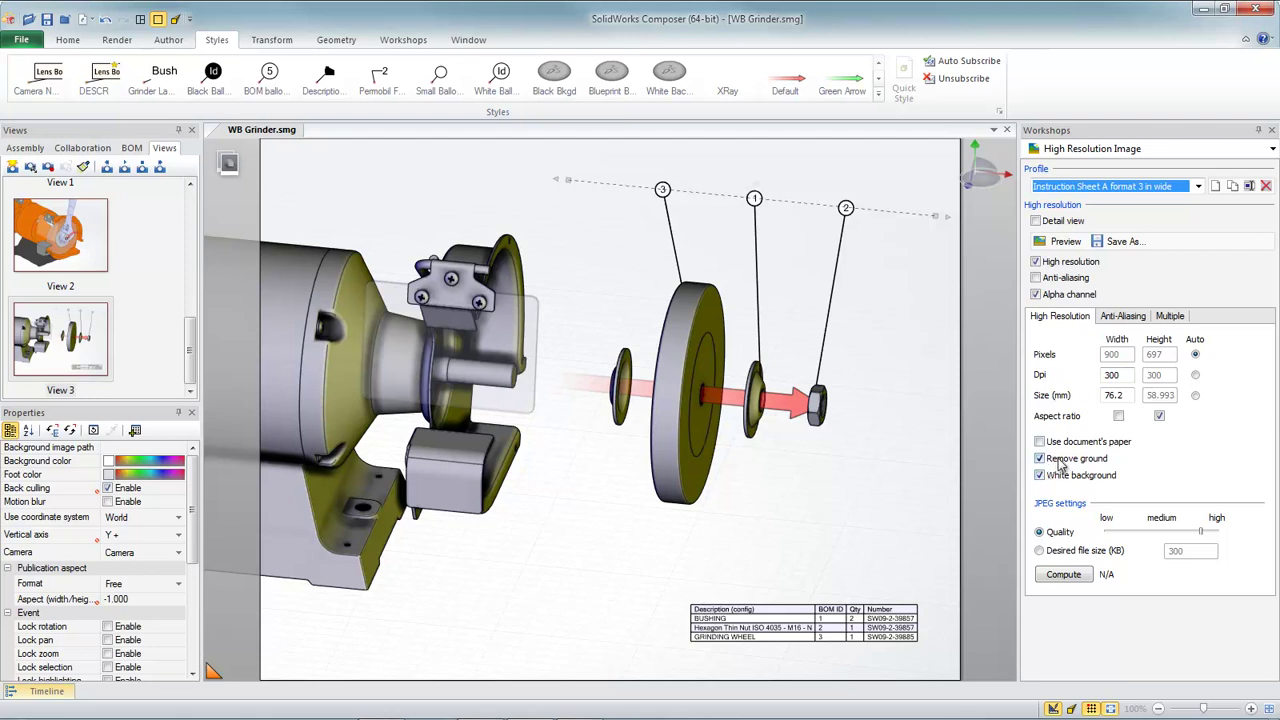
- Save the high-resolution output in JPEG format as WB Grinder.jpg in the Output Images folder
click(1133, 246)
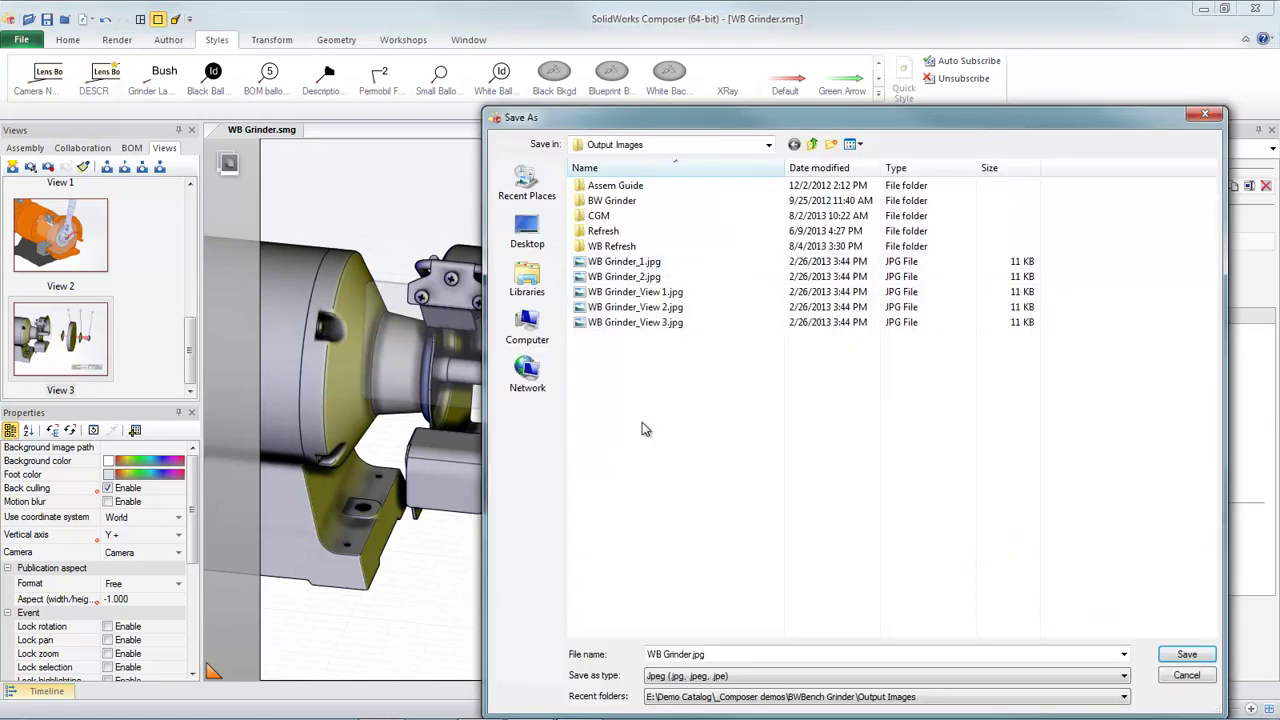
click(720, 676)
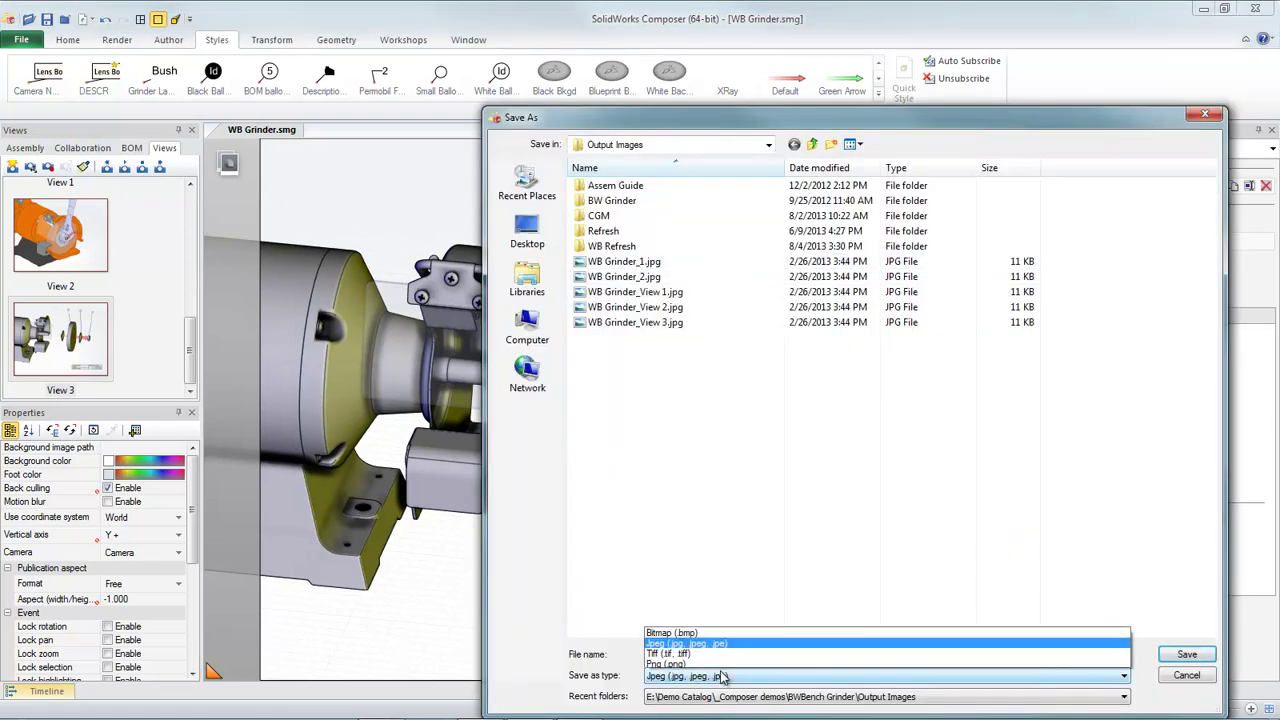
click(723, 648)
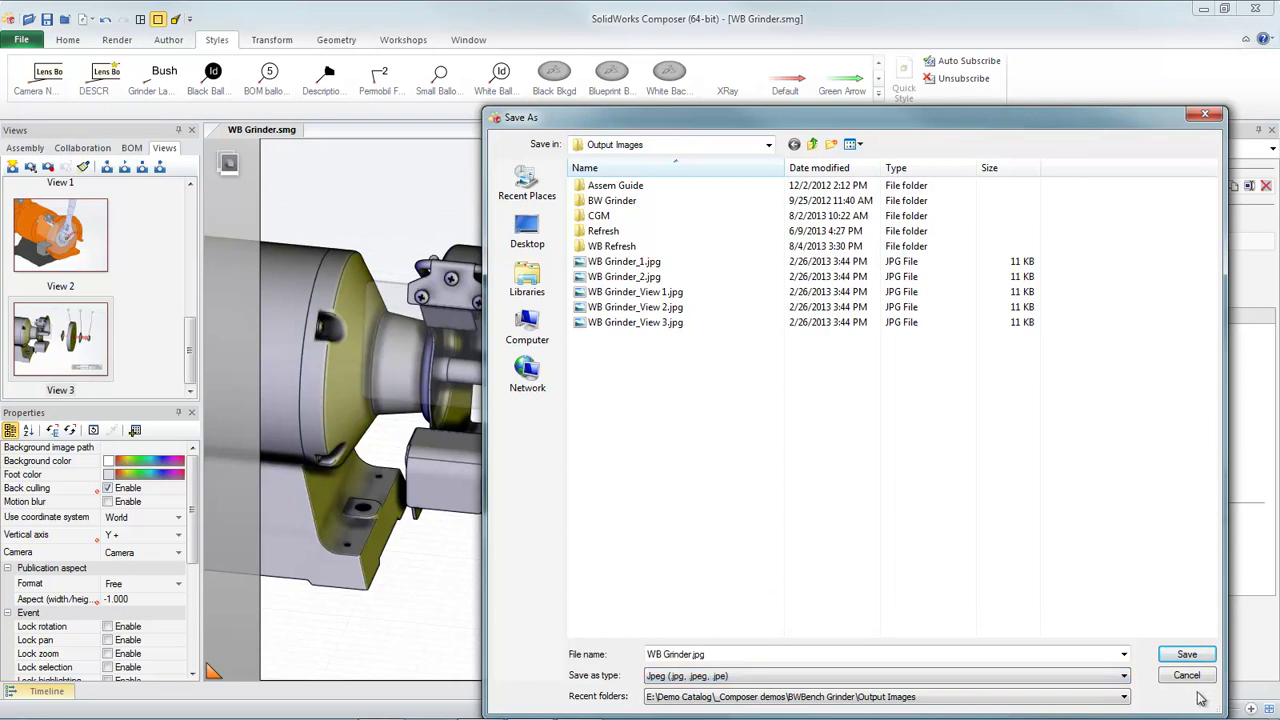
click(1190, 657)
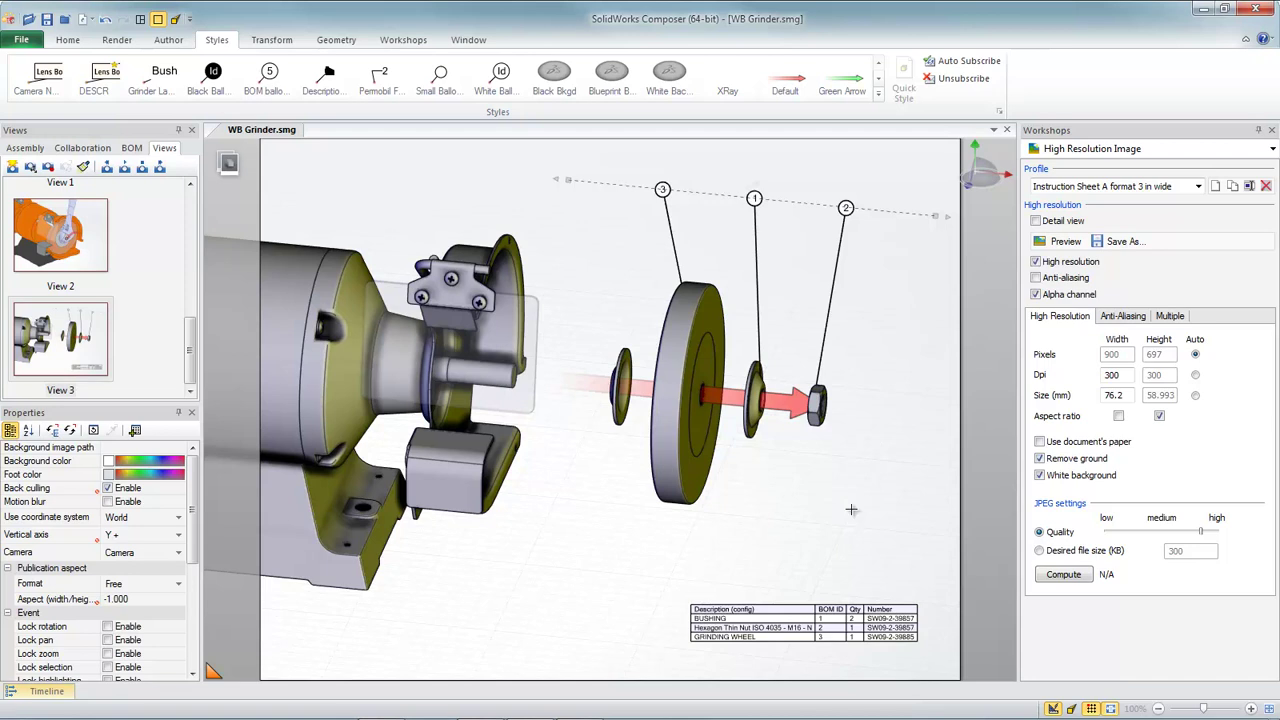
- Switch to WB Grinder Work Instruction.docx in Microsoft Word and update all five linked pictures
key(alt+Tab)
key(alt+Tab)
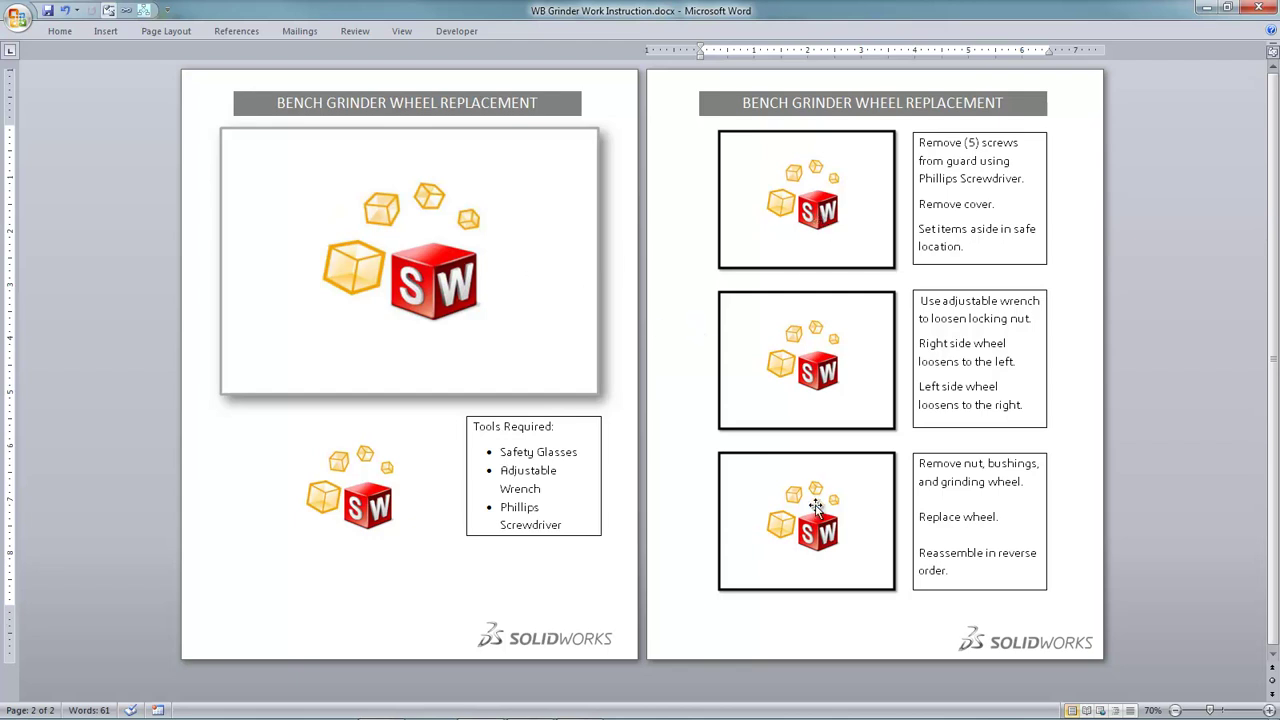
click(128, 10)
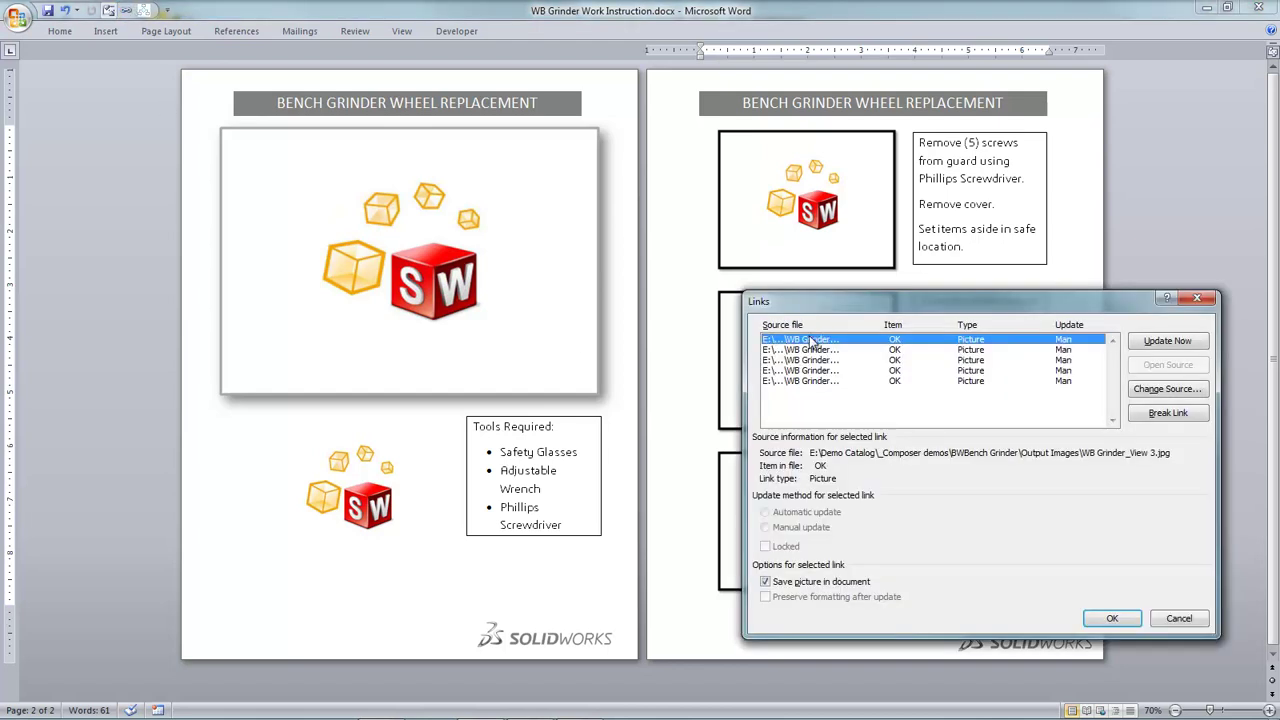
shift+click(815, 380)
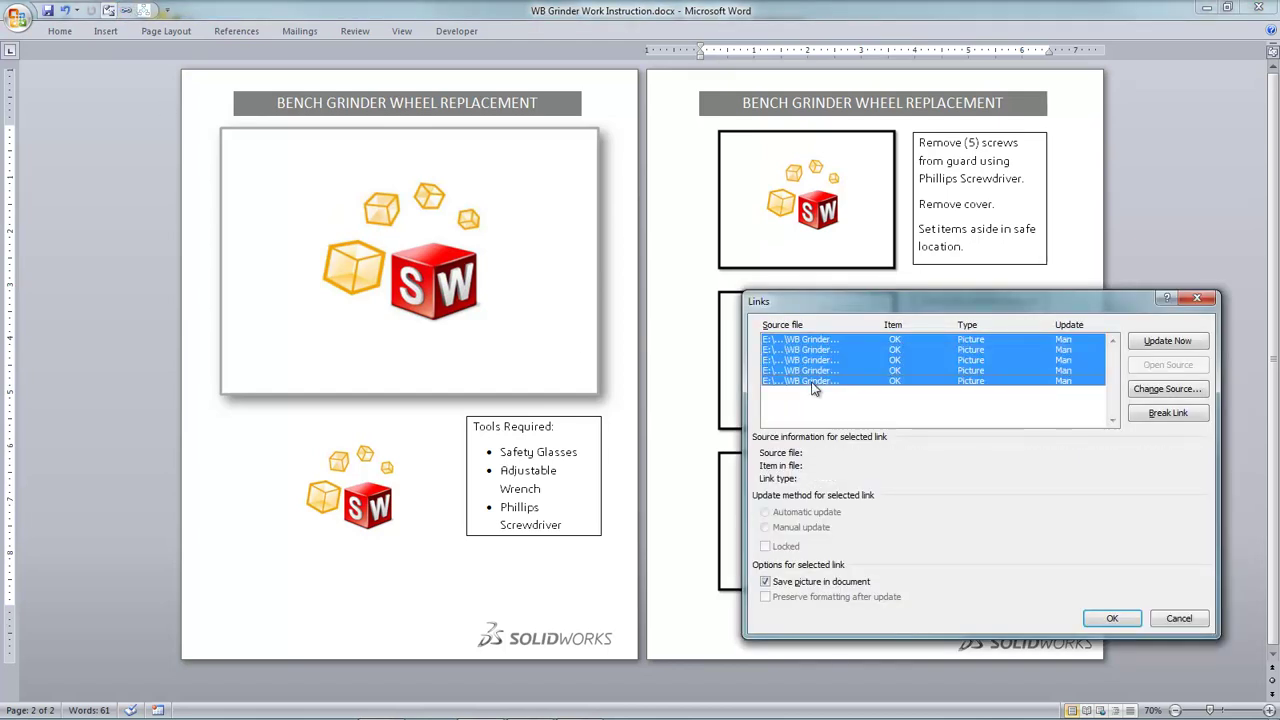
click(1168, 341)
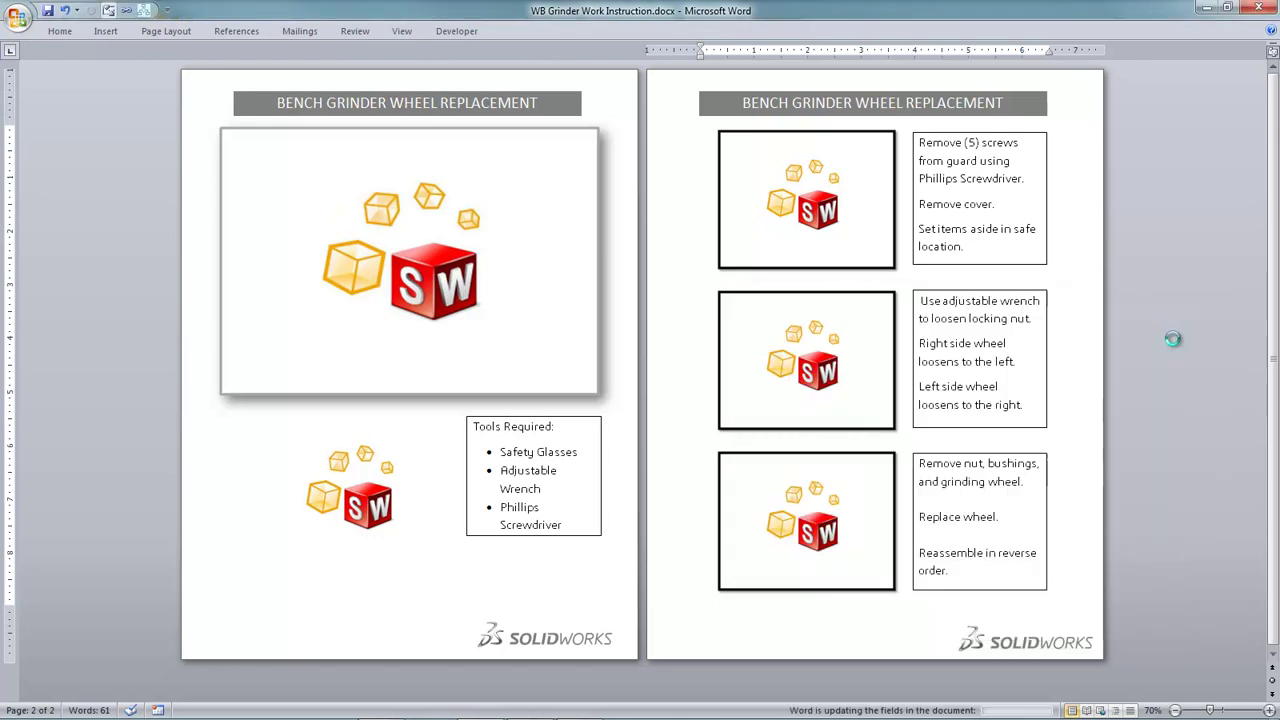
- Accept the updated picture links in the work instruction document
click(1112, 618)
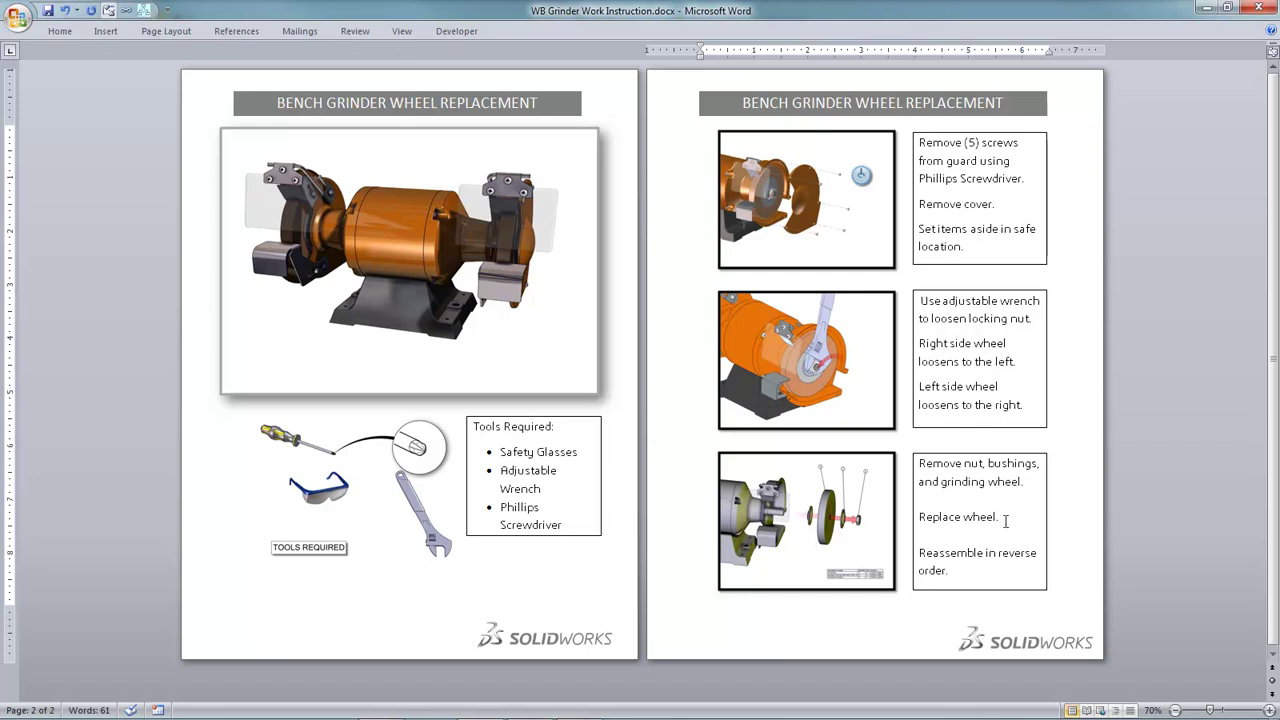
- Switch to the PowerPoint slide show and advance the Publish Instruction Sheets slide to the two grinder versions
key(alt+Tab)
key(alt+Tab)
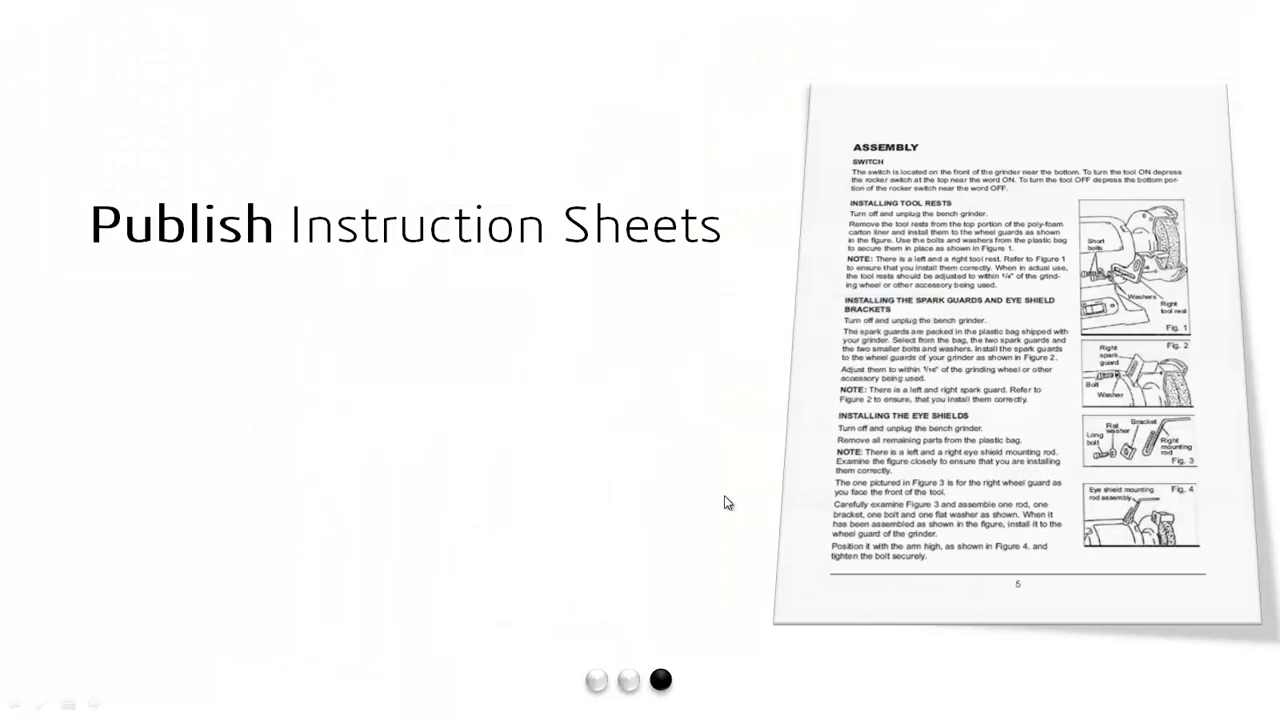
click(614, 475)
click(614, 474)
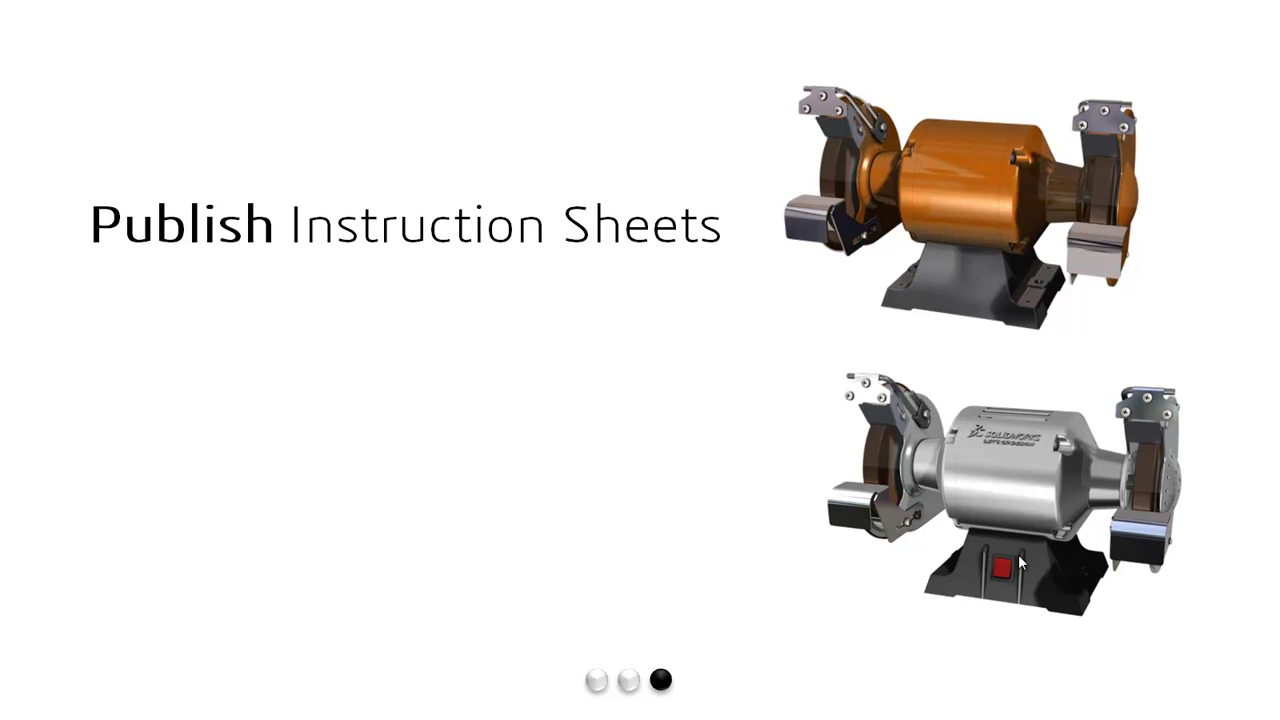
- Switch back to SolidWorks Composer and update WB Grinder.smg from Bench Grinder CAD Rev2.smg in the BWBench Grinder folder
key(alt+Tab)
key(Tab)
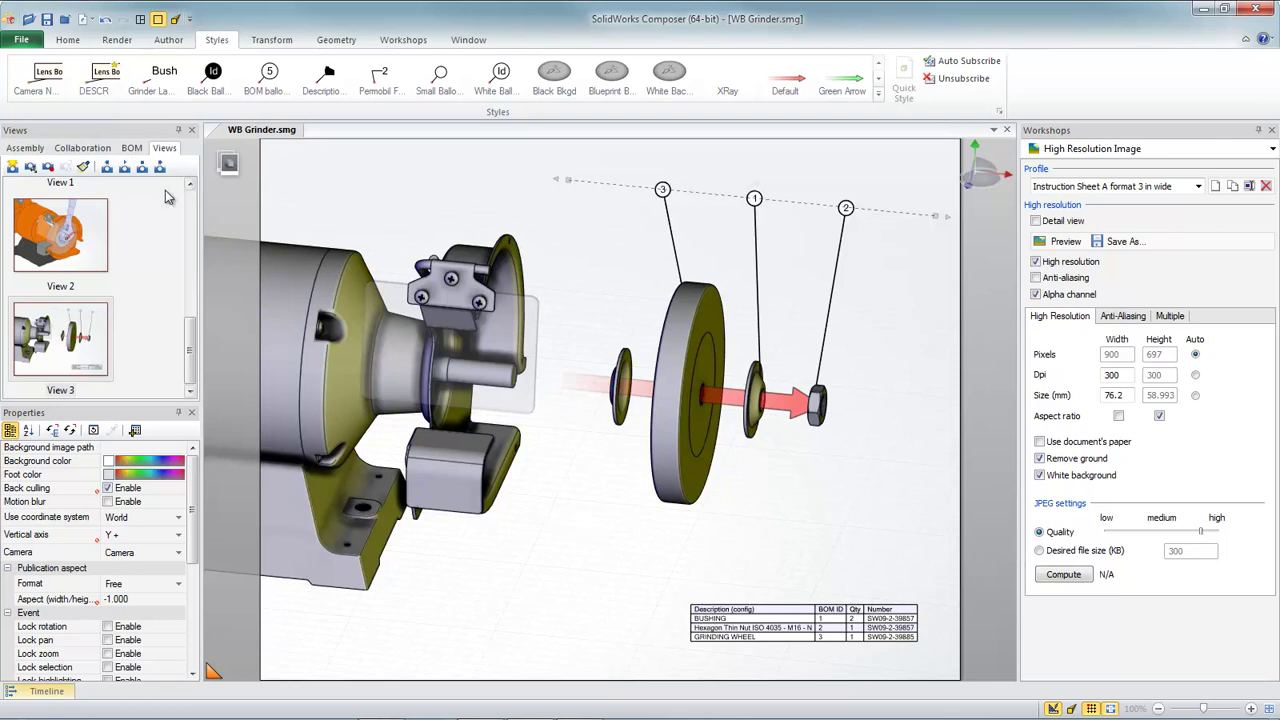
scroll(185, 214, up, 3)
click(90, 19)
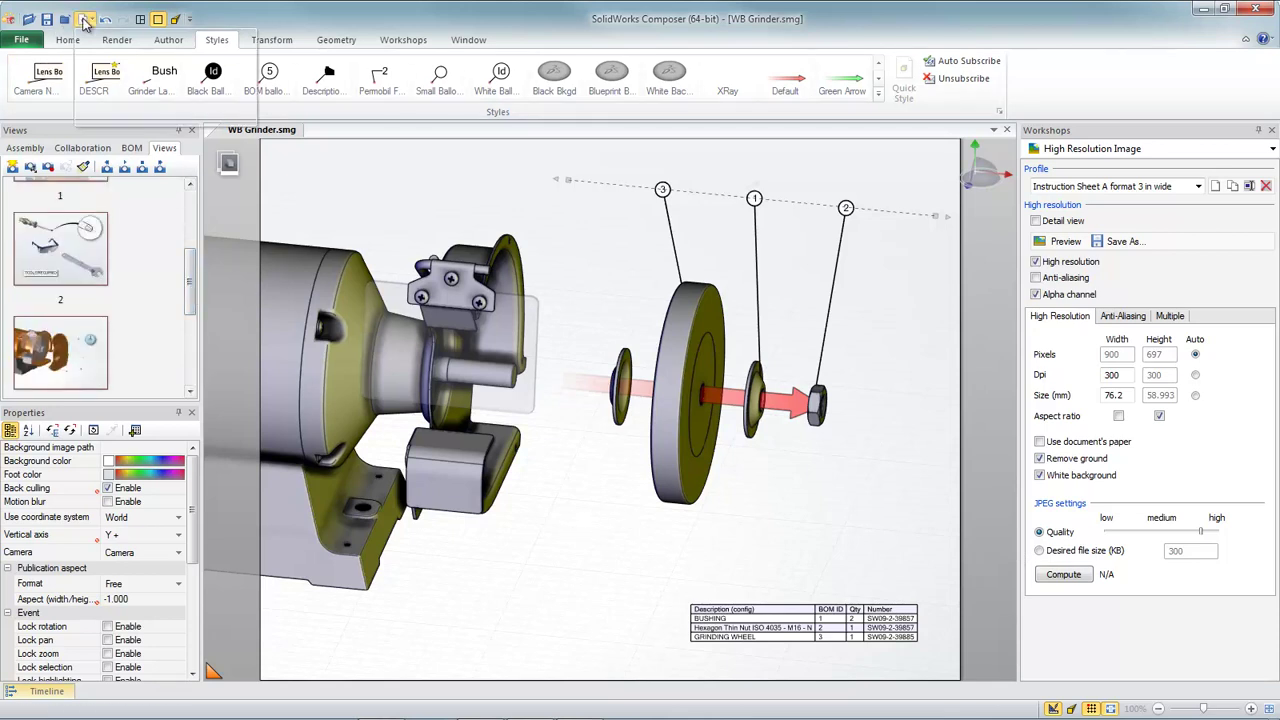
click(120, 66)
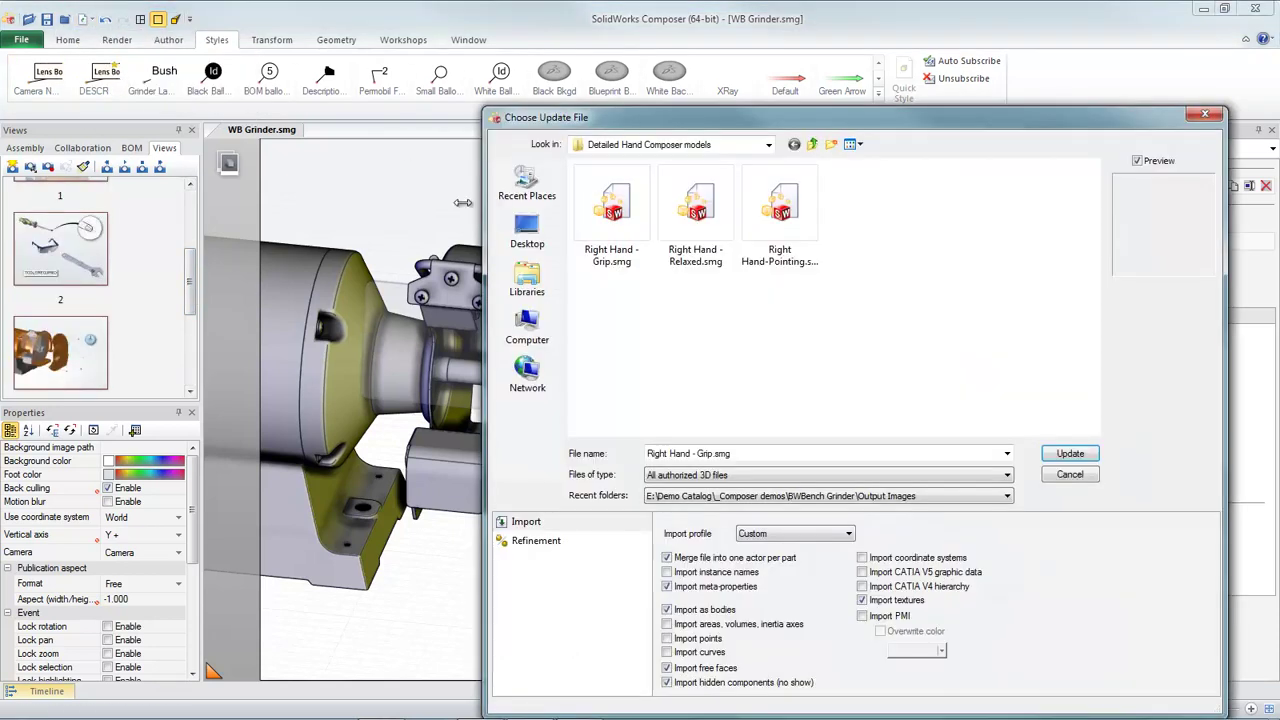
click(755, 496)
click(757, 521)
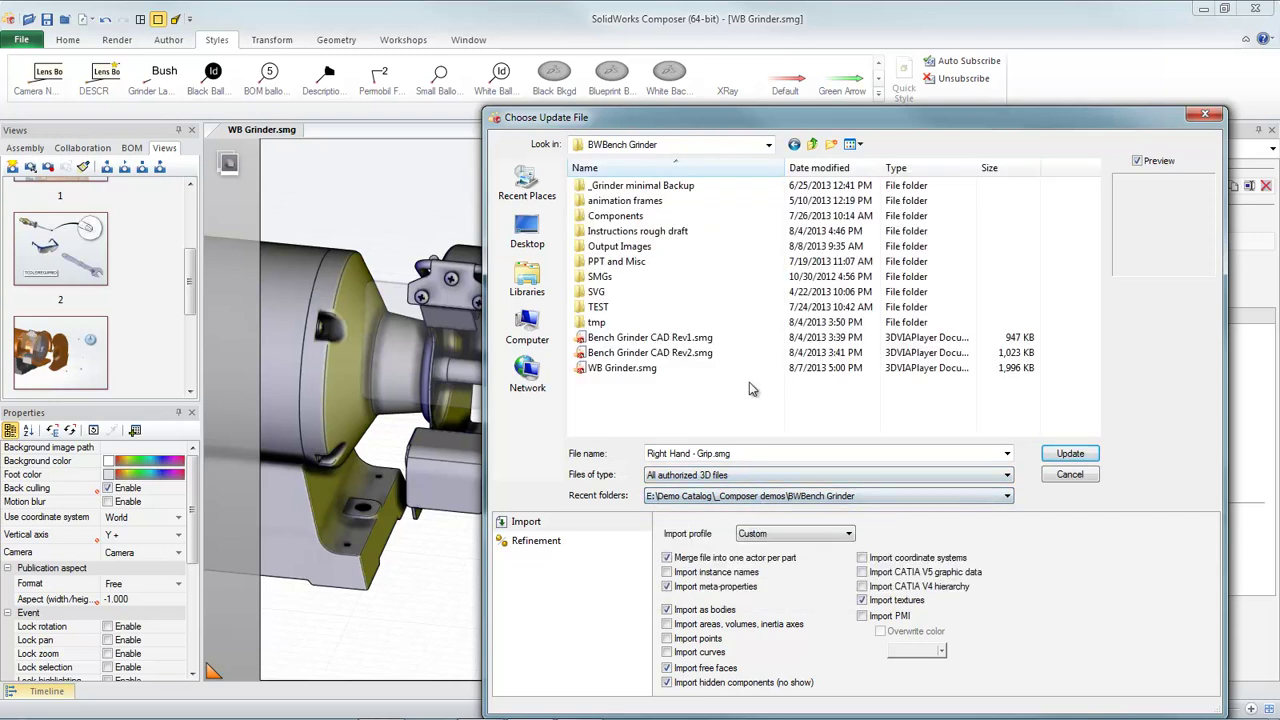
click(632, 353)
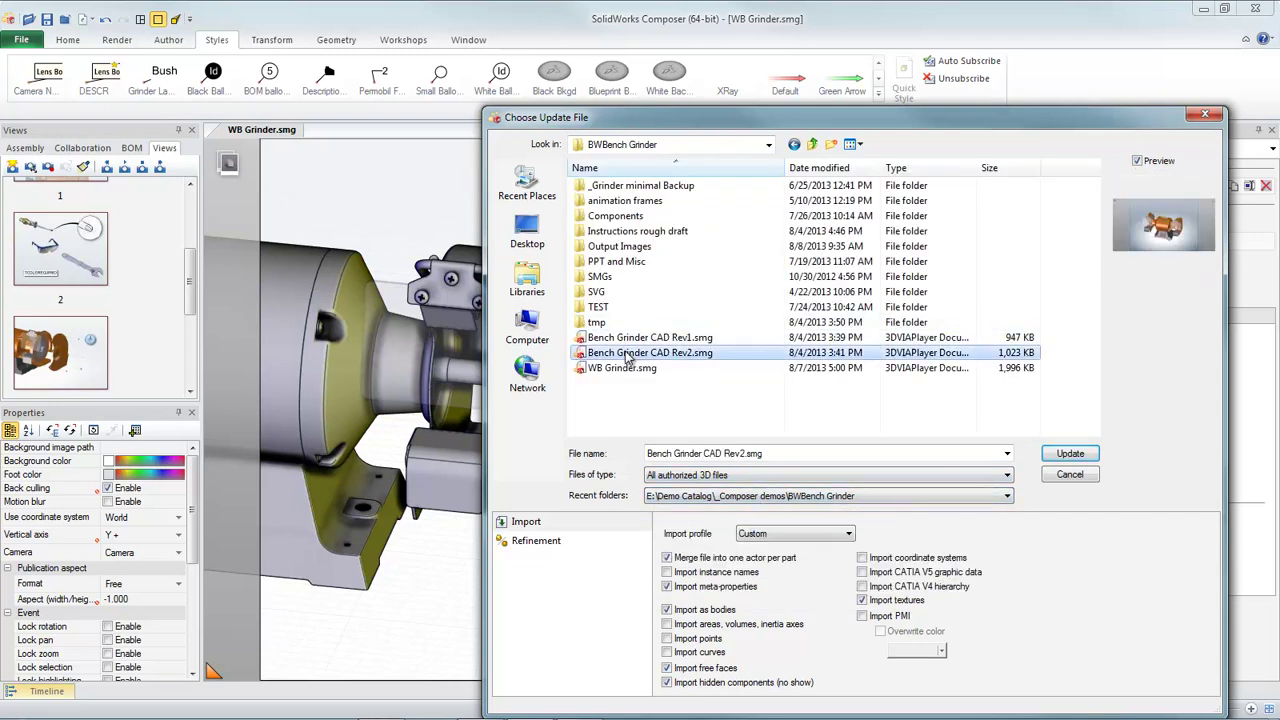
click(1068, 454)
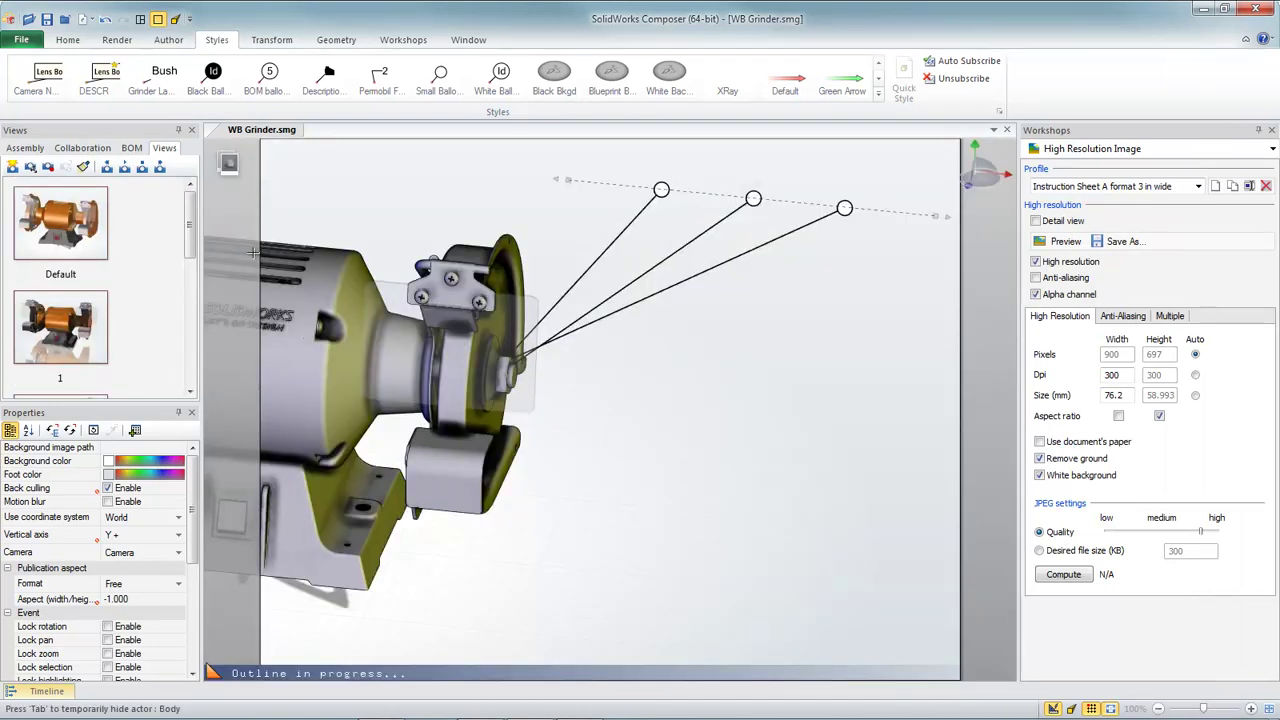
- Examine the revised grinder geometry in views 1, 2, View 1, View 2 and View 3
click(62, 340)
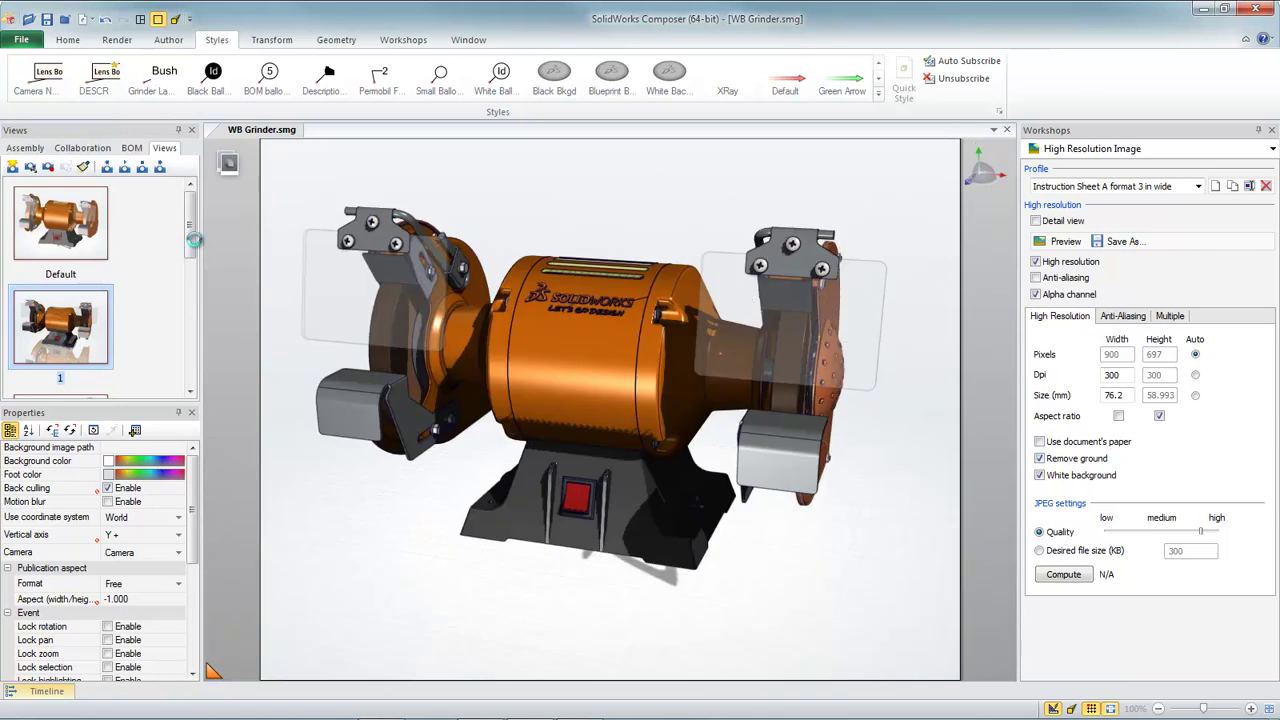
drag(191, 240, 193, 288)
click(76, 278)
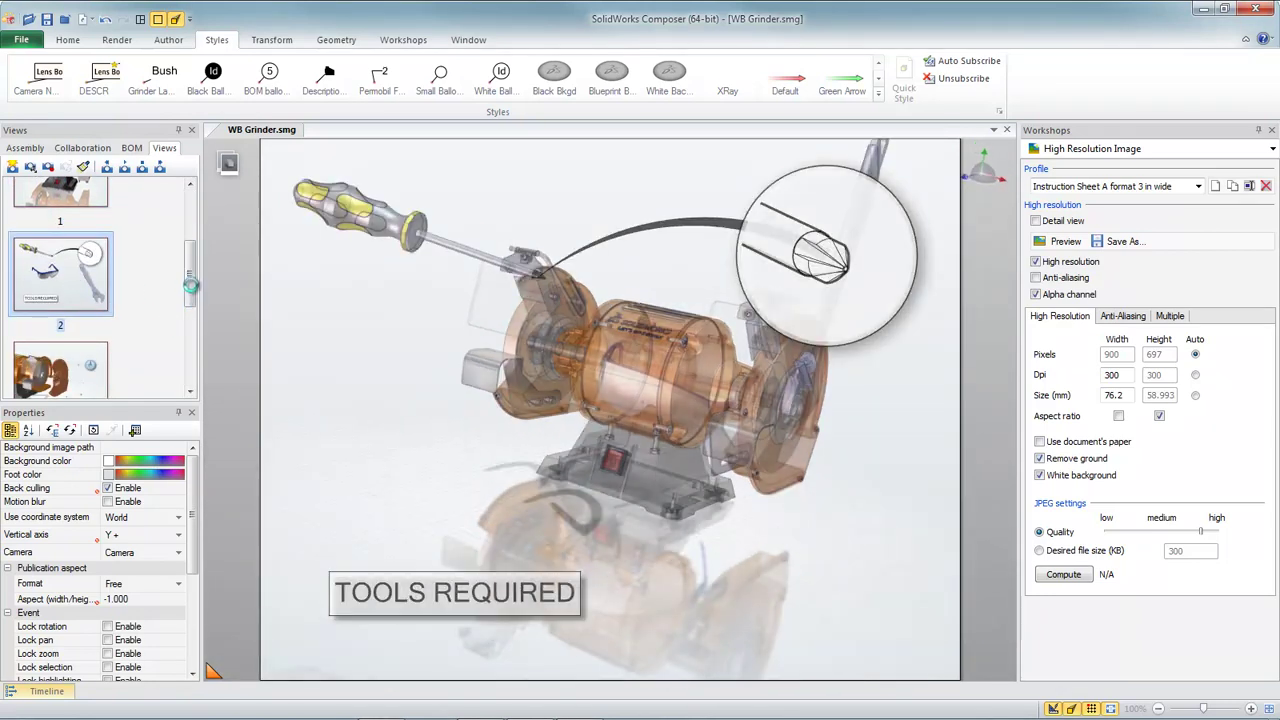
drag(192, 283, 190, 327)
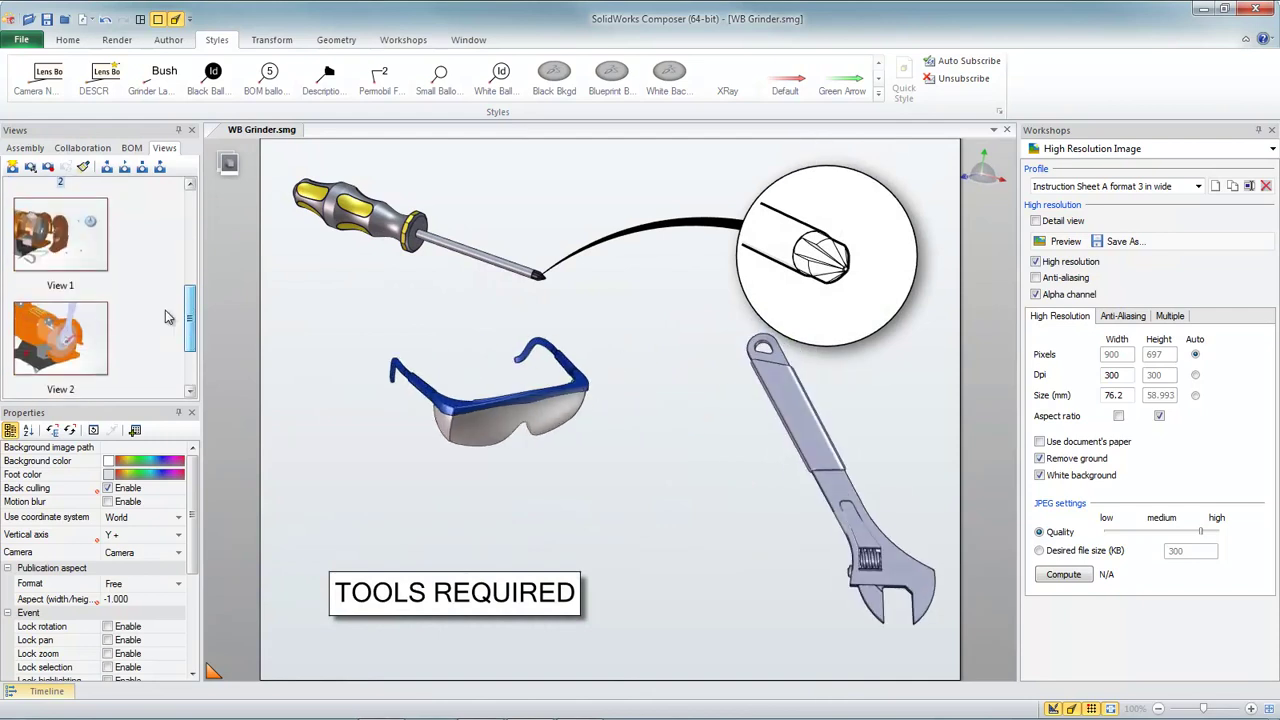
click(85, 247)
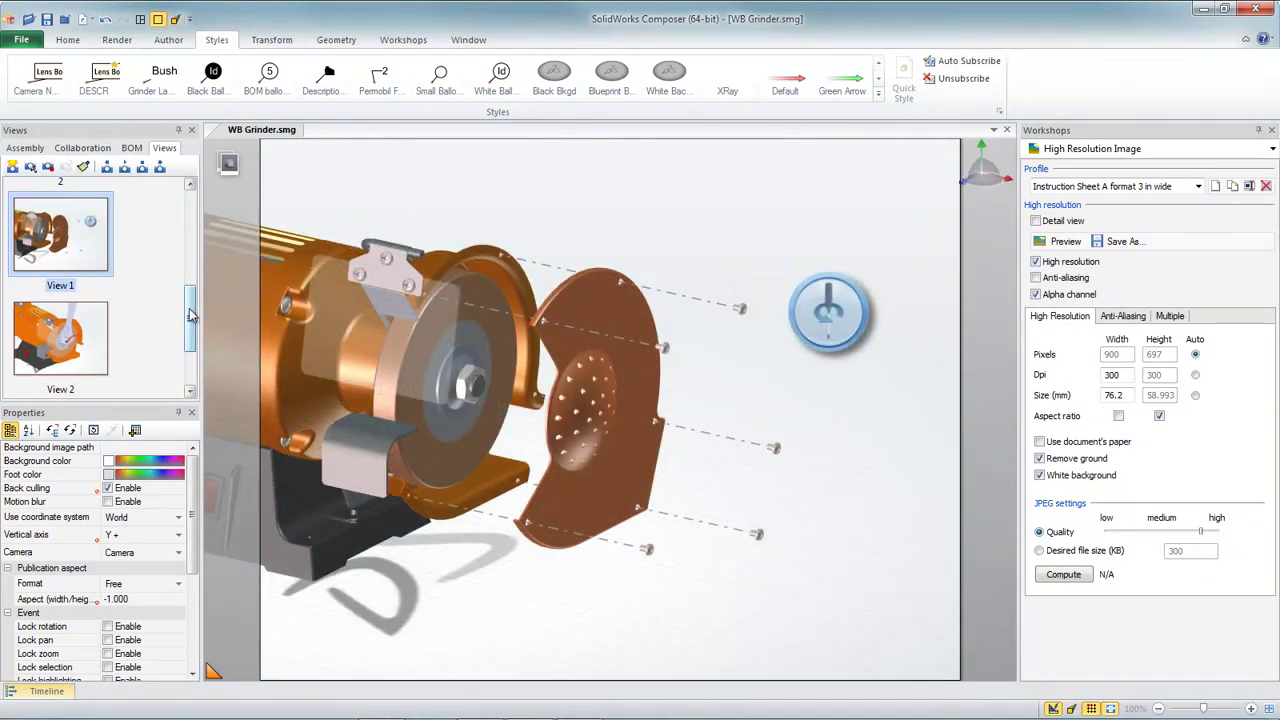
drag(194, 315, 192, 350)
click(99, 260)
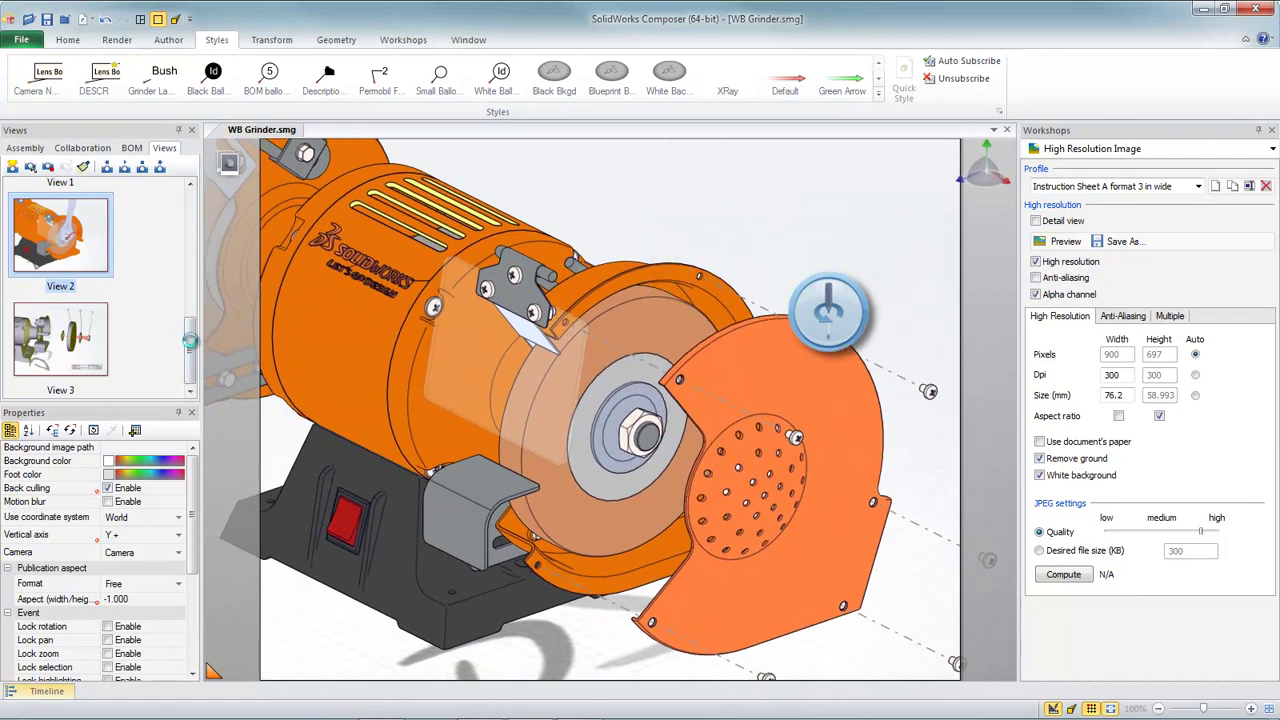
click(94, 352)
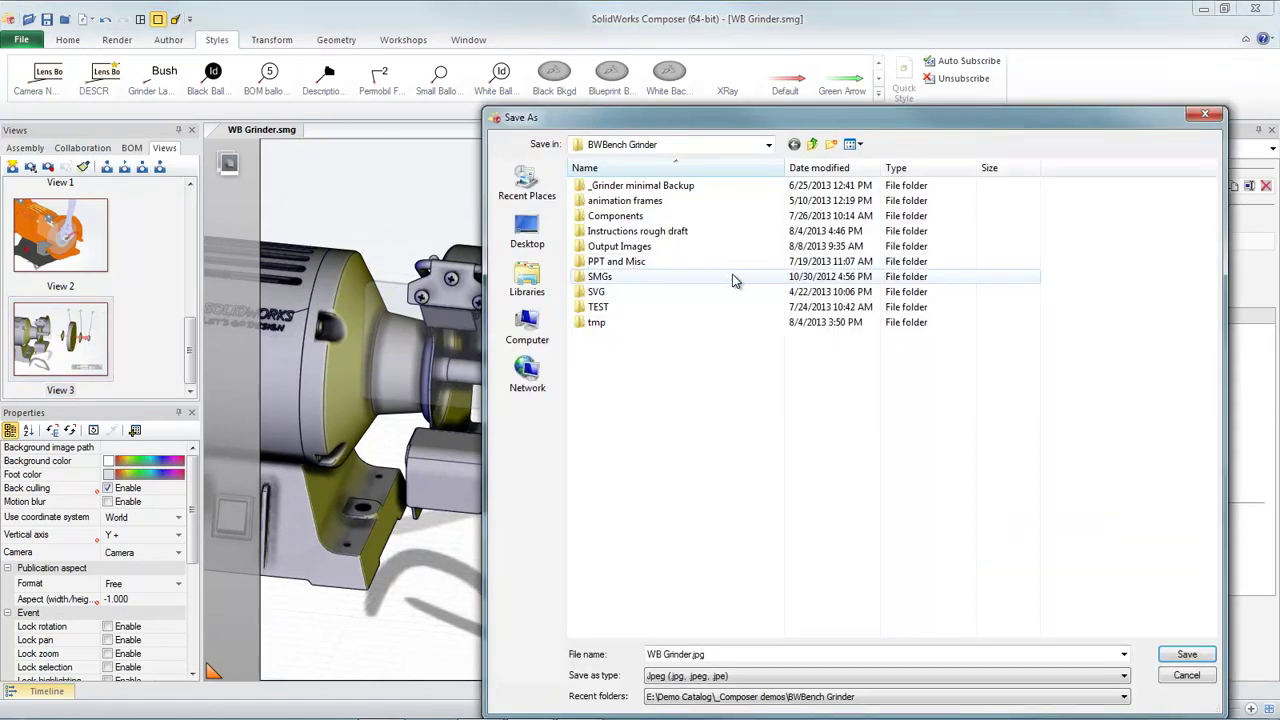
- Save the high-resolution images of the revised grinder as JPEG under WB Grinder.jpg in the Output Images folder
double_click(650, 247)
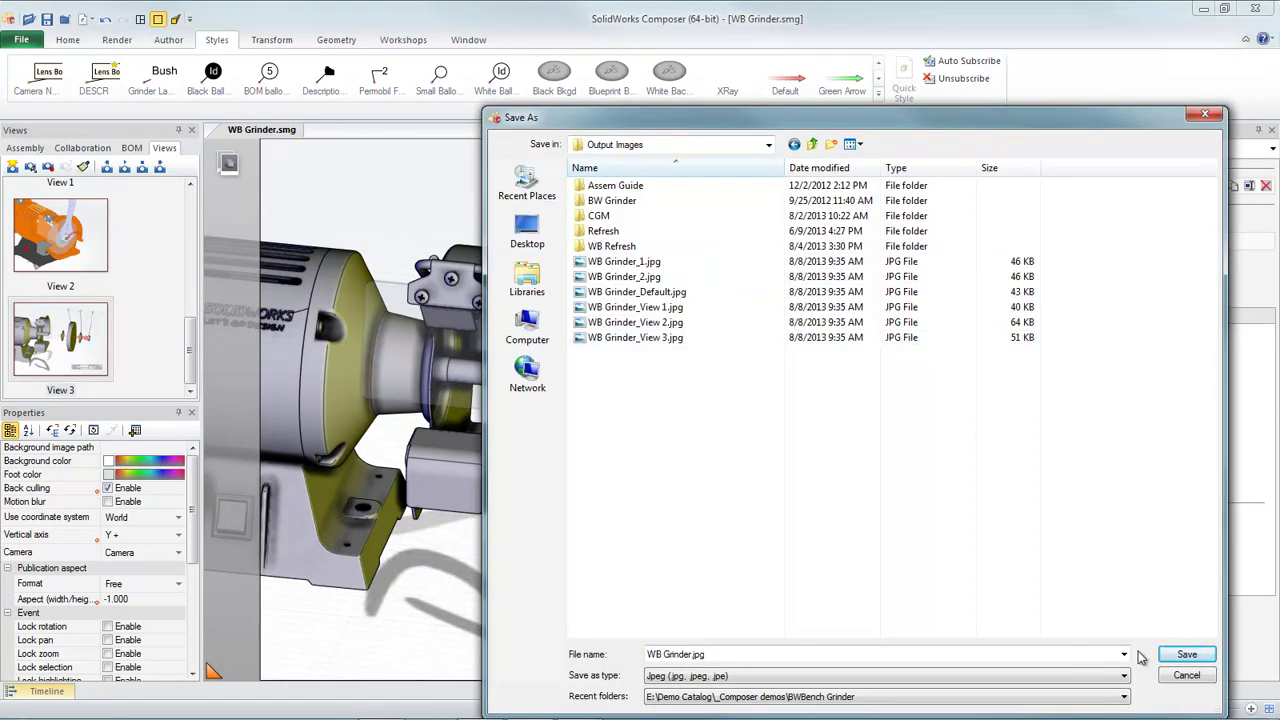
click(1200, 655)
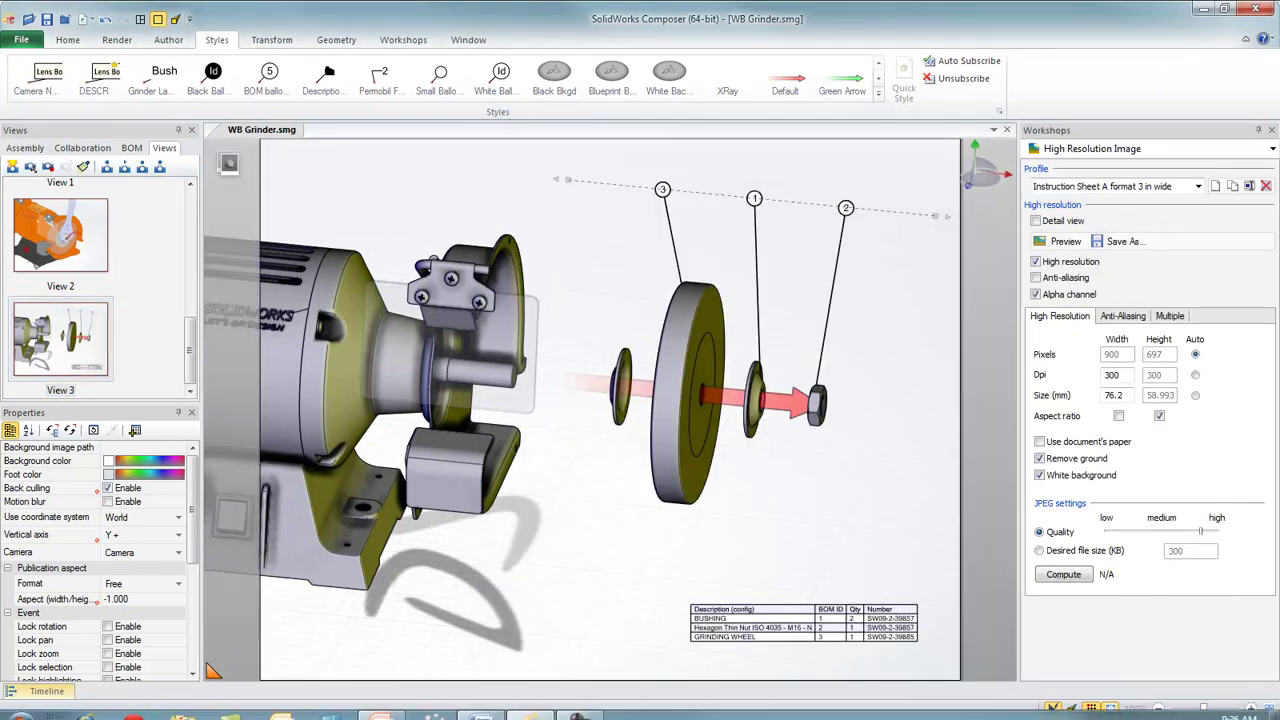
- Switch to WB Grinder Work Instruction.docx in Word and refresh all five picture links with the revised grinder images
click(481, 704)
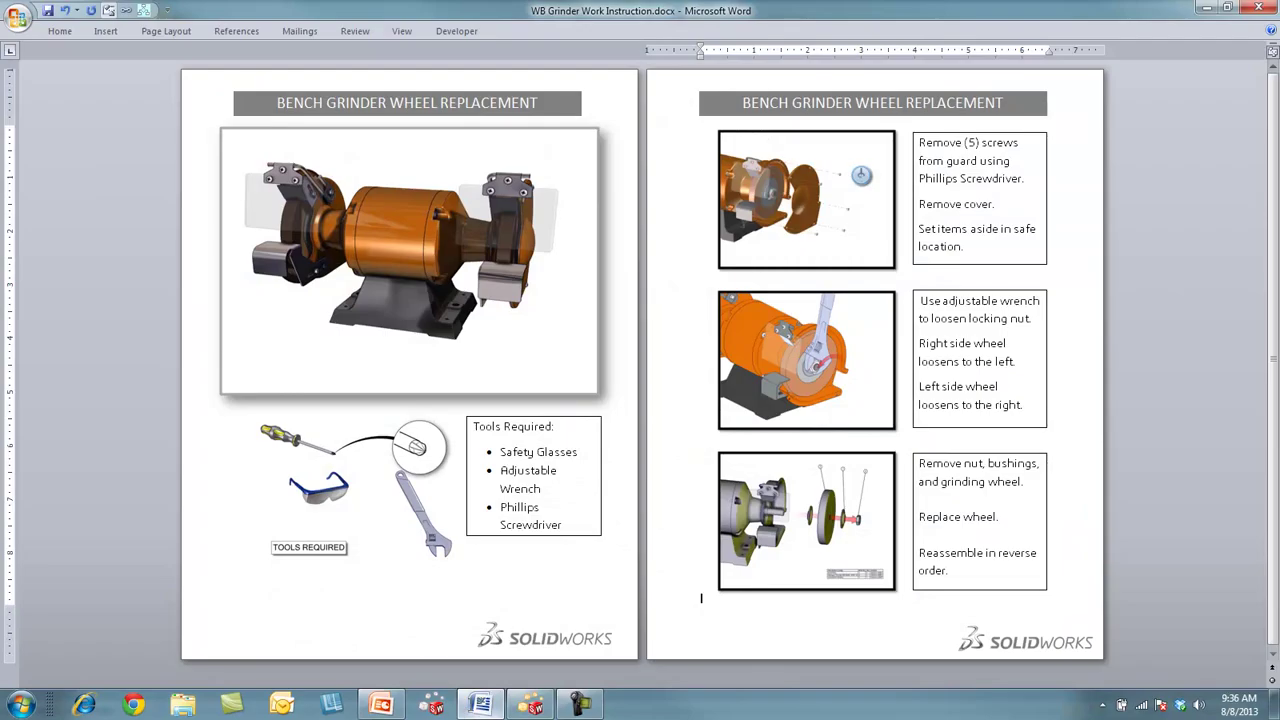
click(128, 12)
drag(818, 341, 822, 381)
click(1190, 342)
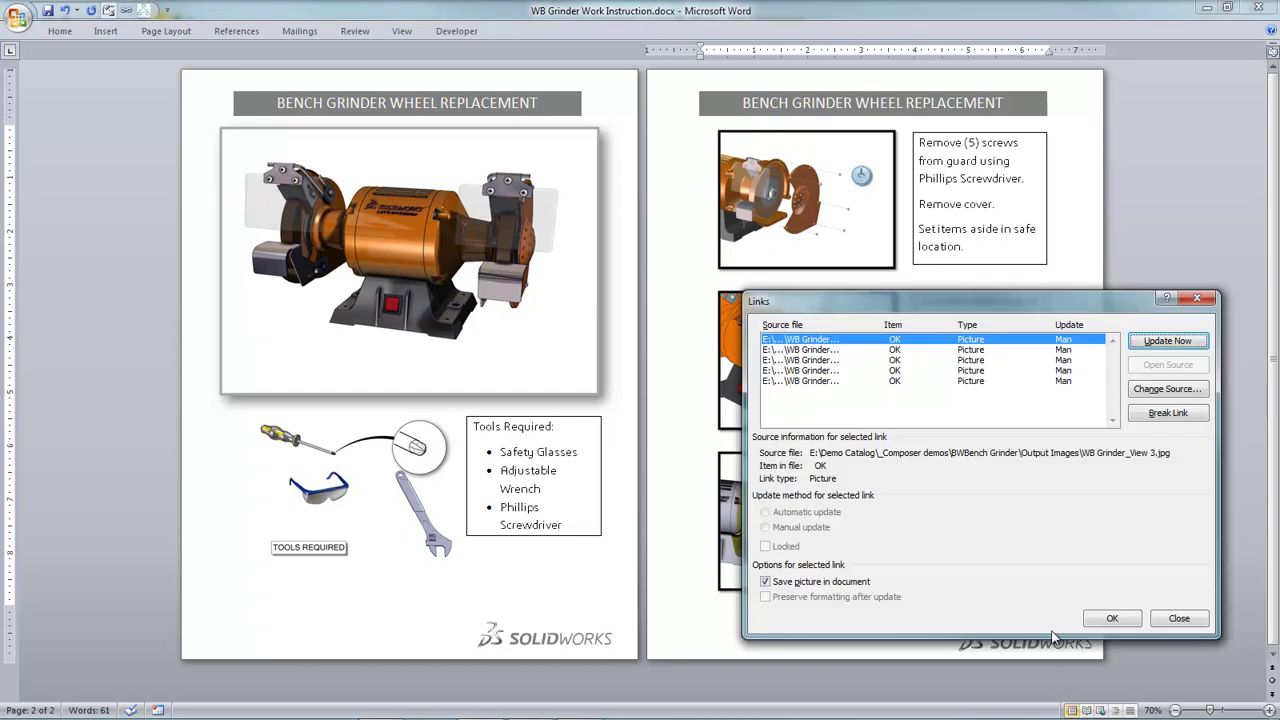
click(1110, 618)
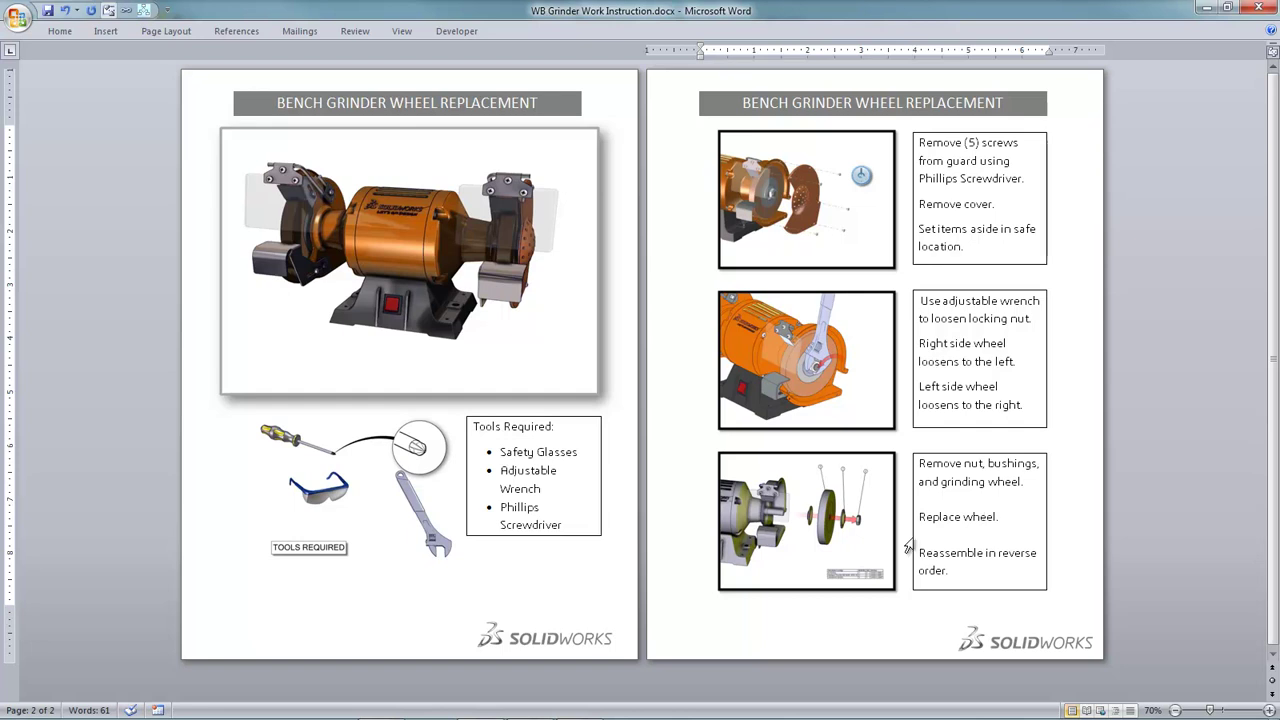
- Switch away from the Word work instruction to another open window
key(alt+Tab)
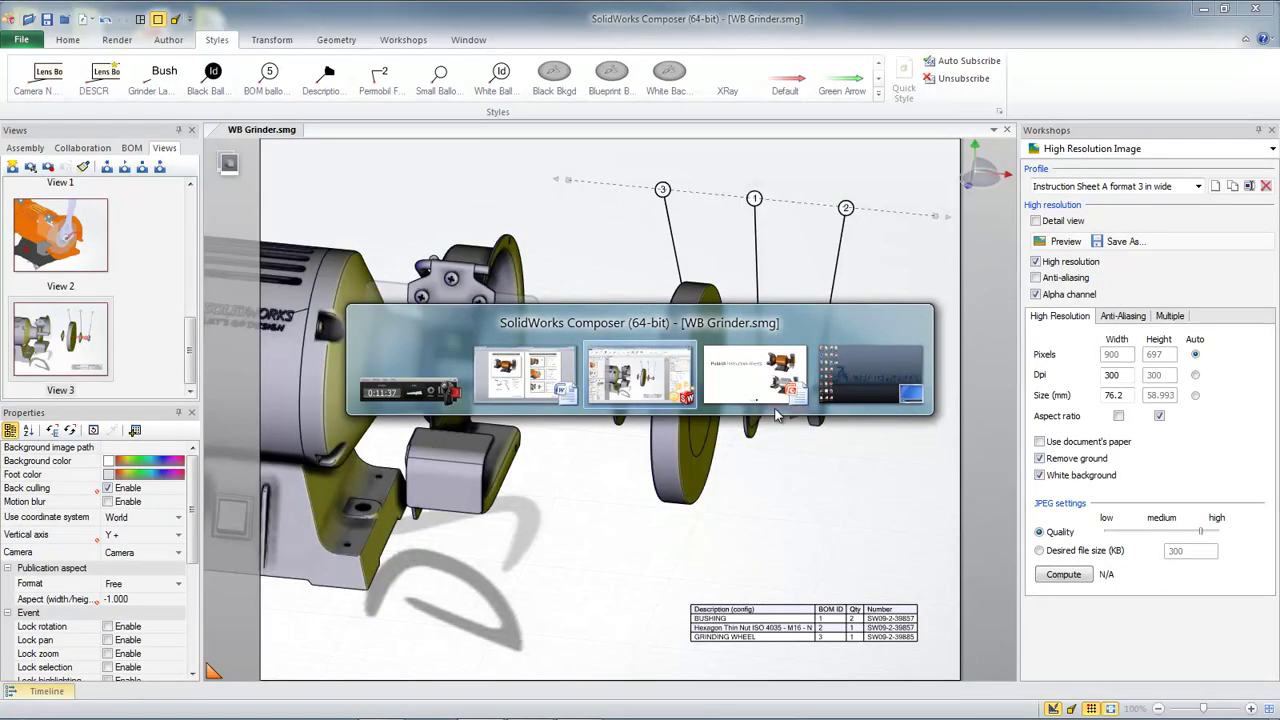